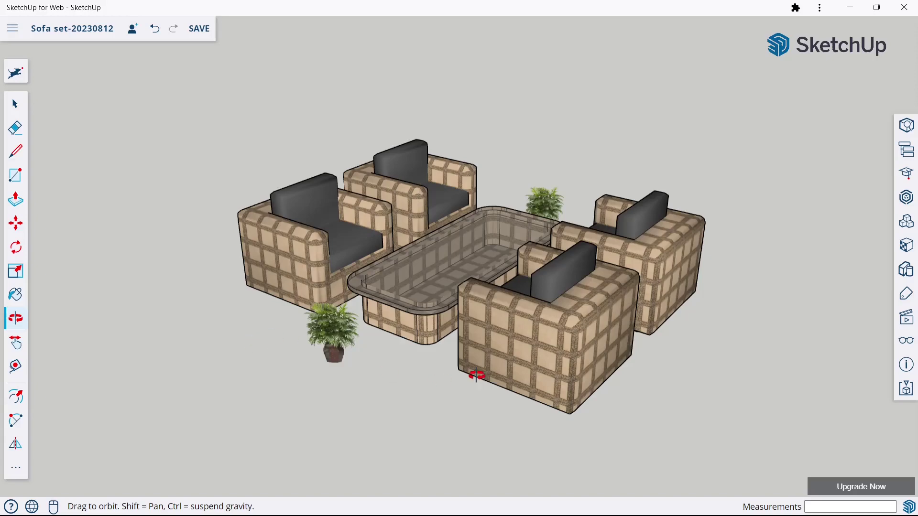
- Orbit around the finished living-room set to preview it
mouse_move(476, 375)
left_mouse_down()
mouse_move(512, 354)
mouse_move(501, 344)
mouse_move(408, 344)
mouse_move(555, 348)
mouse_move(365, 360)
mouse_move(601, 353)
mouse_move(496, 348)
mouse_move(607, 352)
mouse_move(621, 336)
mouse_move(434, 352)
mouse_move(592, 349)
mouse_move(619, 331)
mouse_move(453, 348)
mouse_move(588, 328)
mouse_move(510, 345)
mouse_move(523, 330)
mouse_move(538, 337)
left_mouse_up()
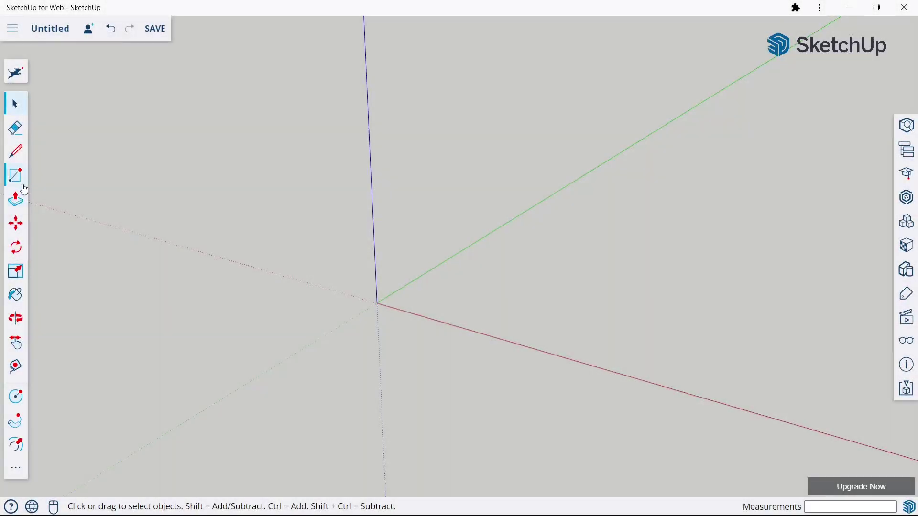
- Draw a 1000 × 1000 mm square at the origin and push it up 750 mm into a box
left_click(15, 175)
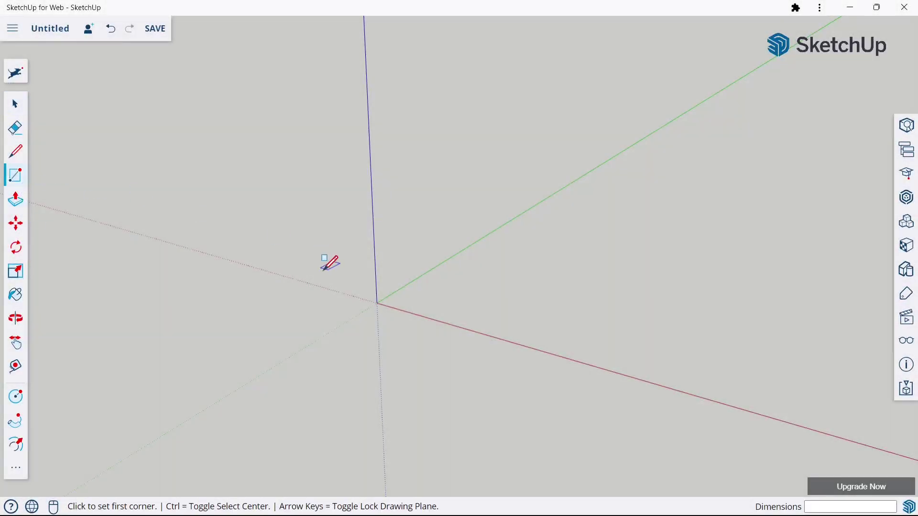
left_click(376, 302)
type("1000,1000")
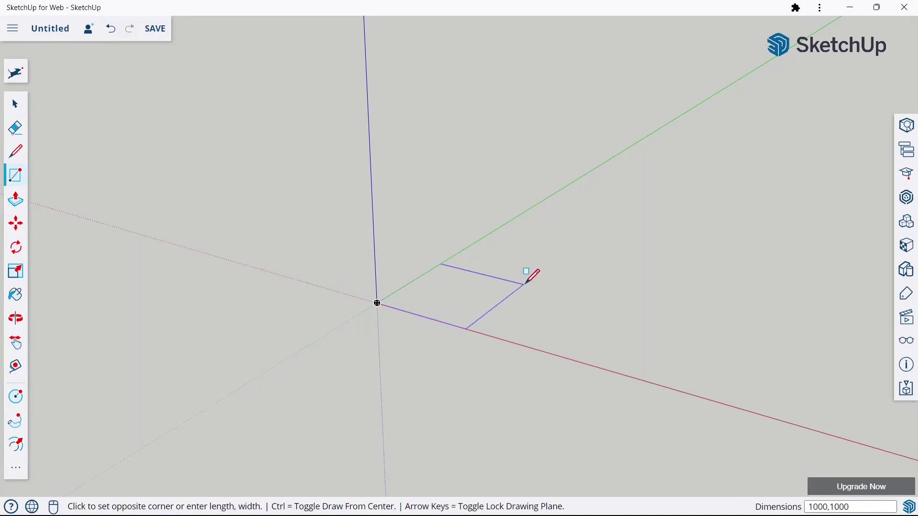
left_click(525, 283)
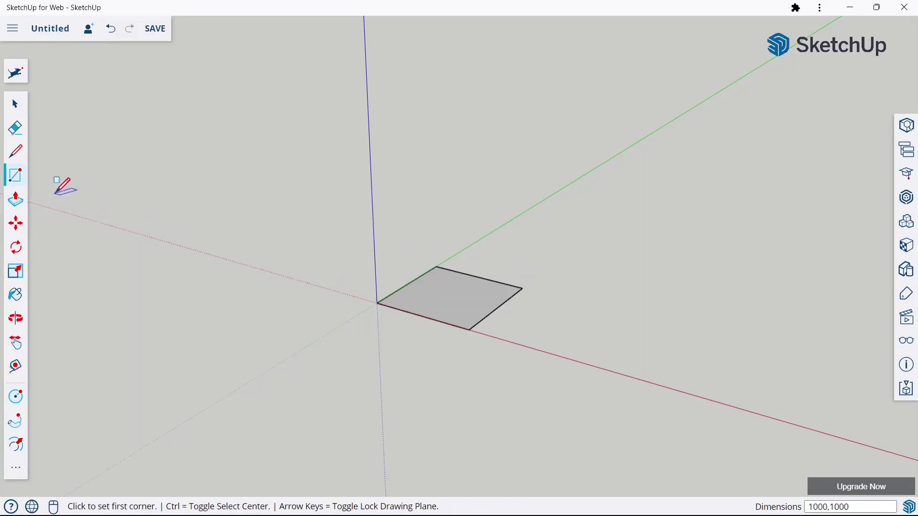
left_click(15, 199)
scroll(424, 235, "up", 2)
left_click(480, 331)
type("750")
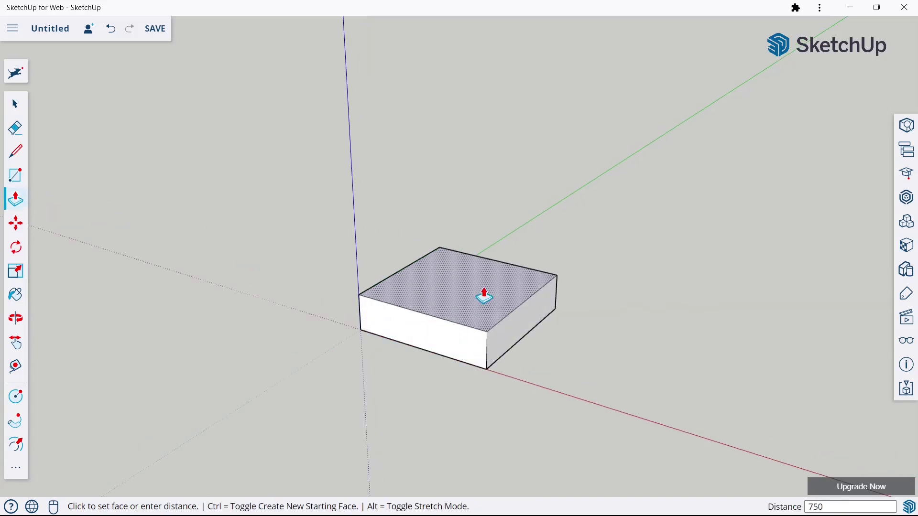
key("Return")
left_click(17, 115)
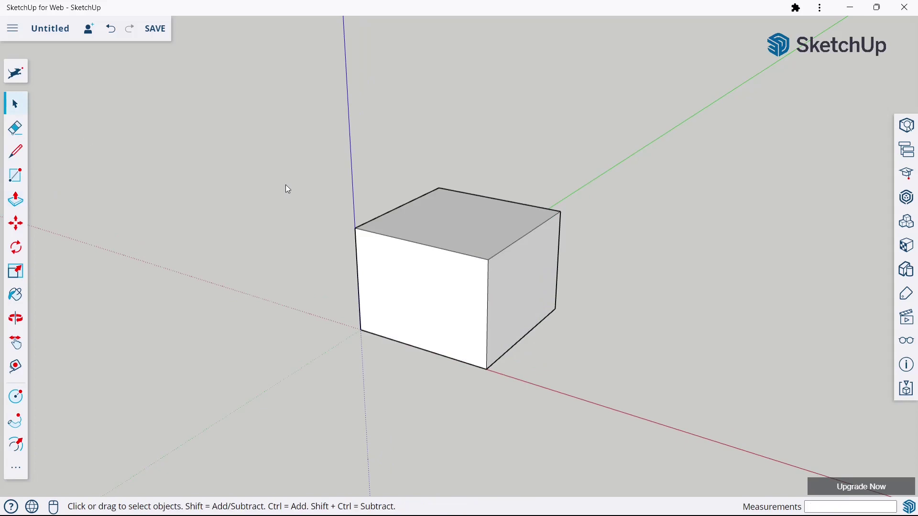
- Draw a 700 mm line across the box top, starting 150 mm in from the edge
middle_click_drag(430, 194, 360, 264)
left_click(14, 157)
scroll(515, 258, "up", 2)
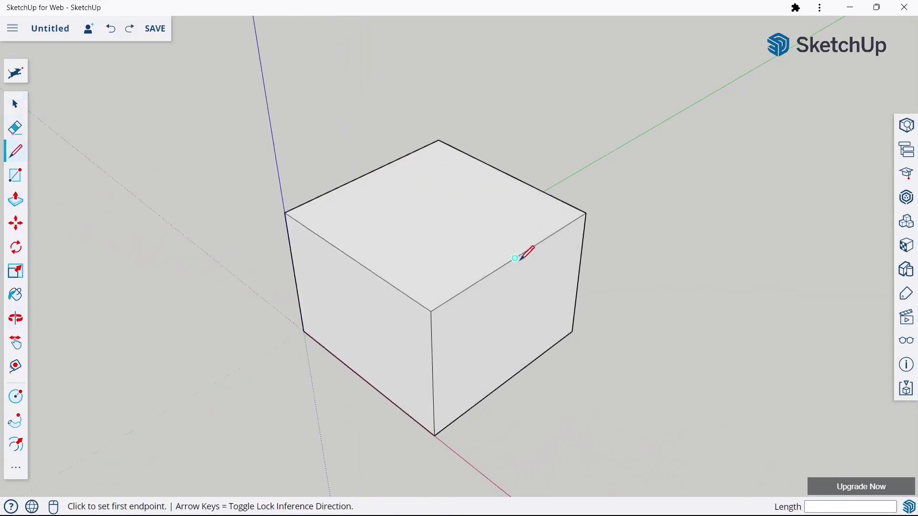
left_click(431, 311)
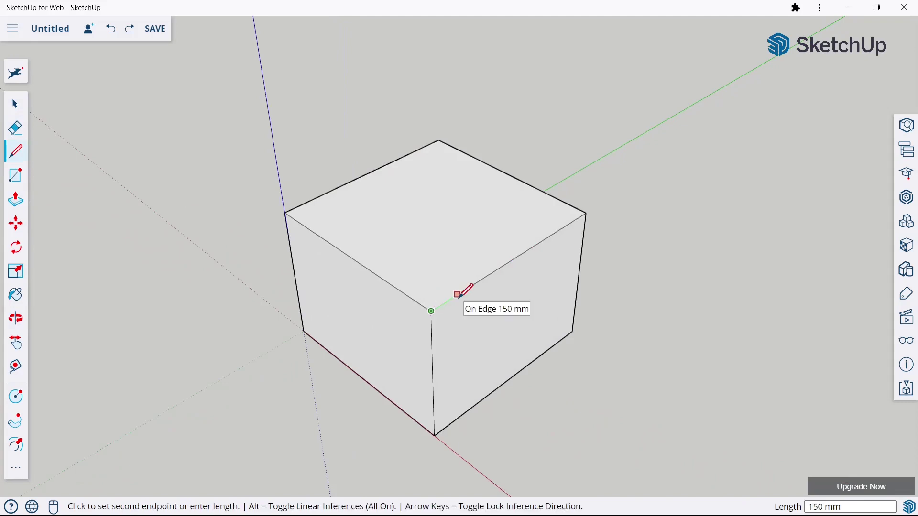
key("Escape")
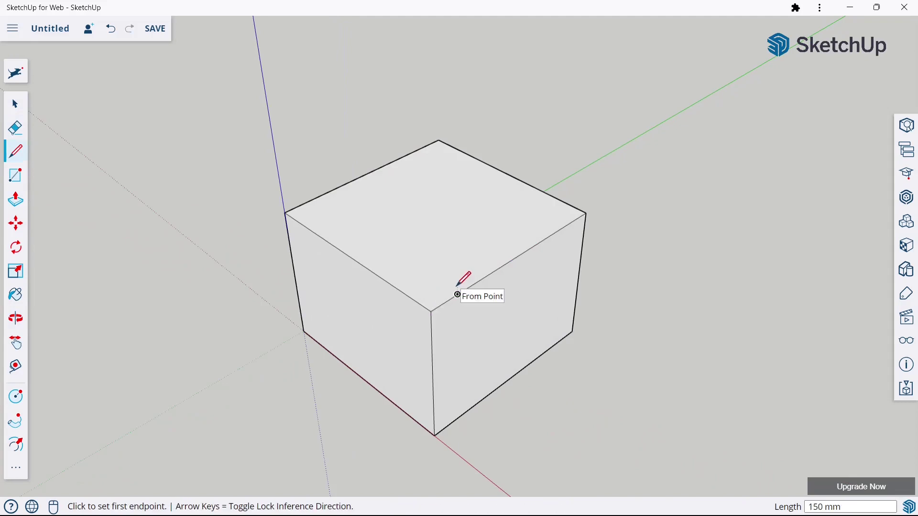
left_click(458, 294)
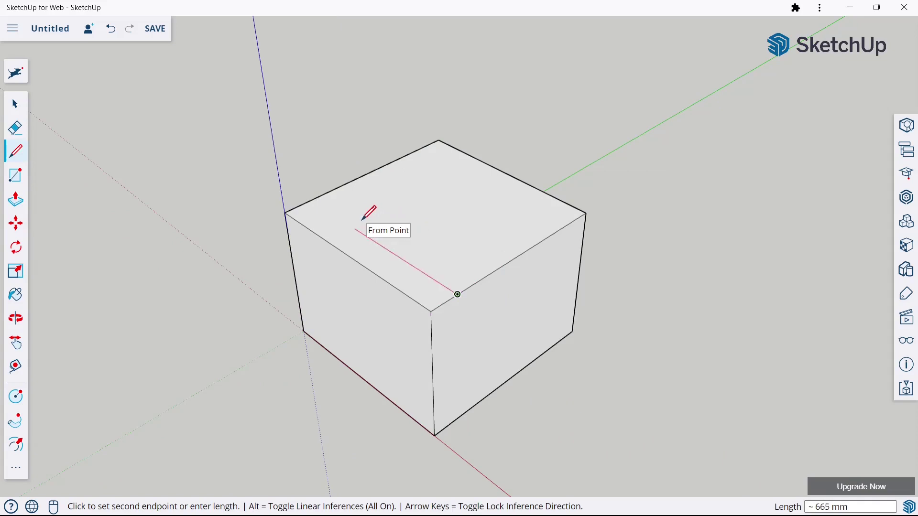
type("0")
key("Return")
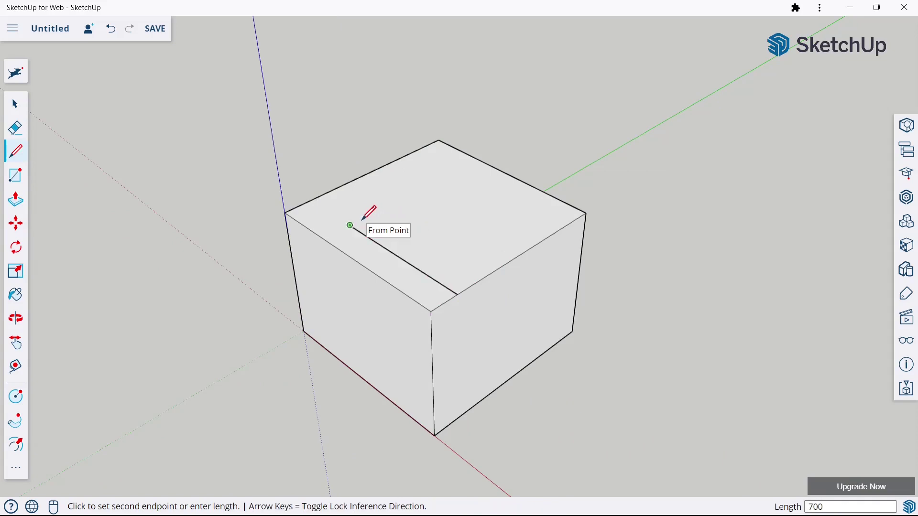
key("Escape")
- Draw a second 700 mm line 150 mm in from the right edge and close the inner square
left_click(586, 213)
type("150")
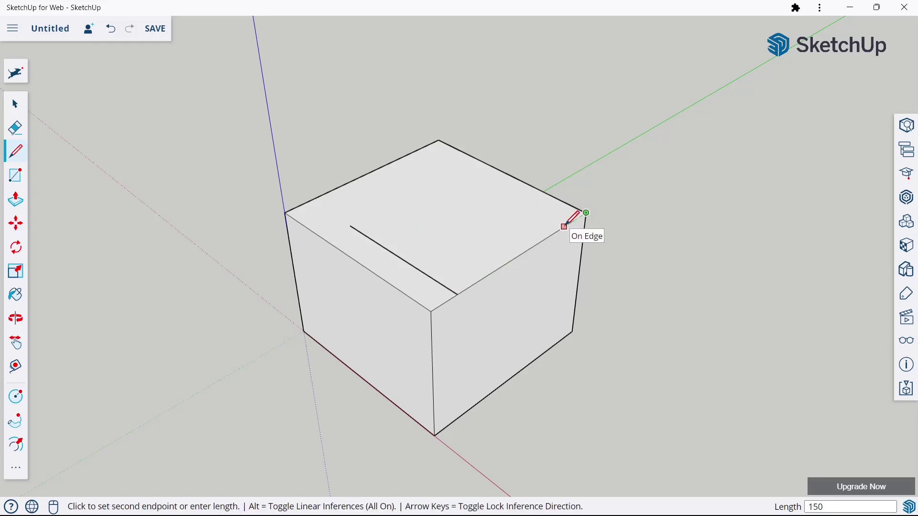
key("Escape")
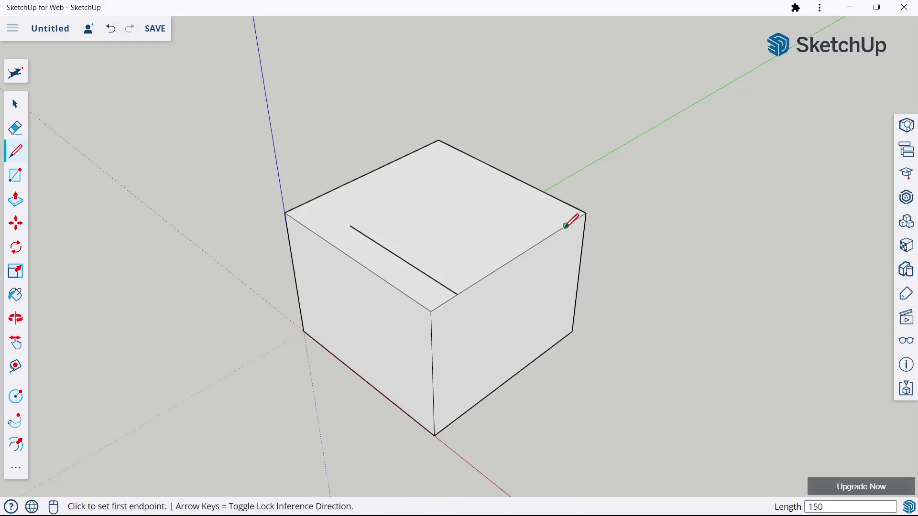
left_click(566, 225)
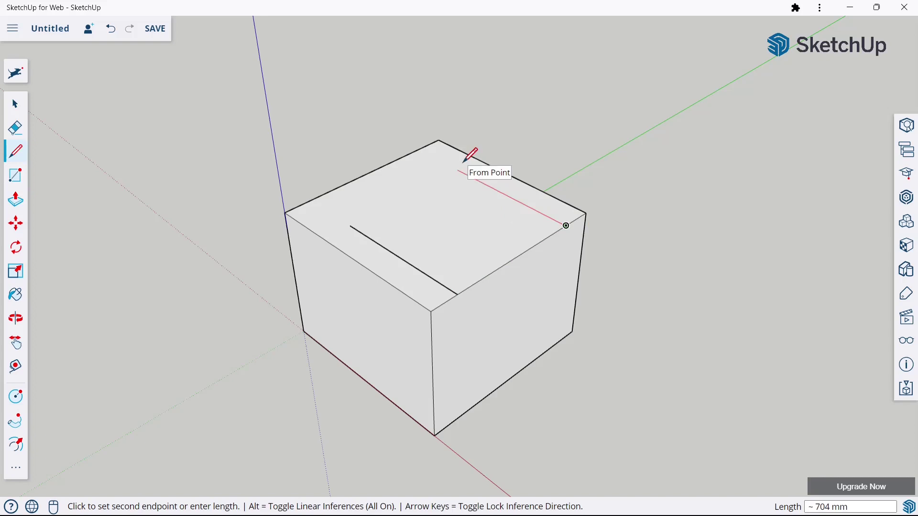
type("00")
key("Return")
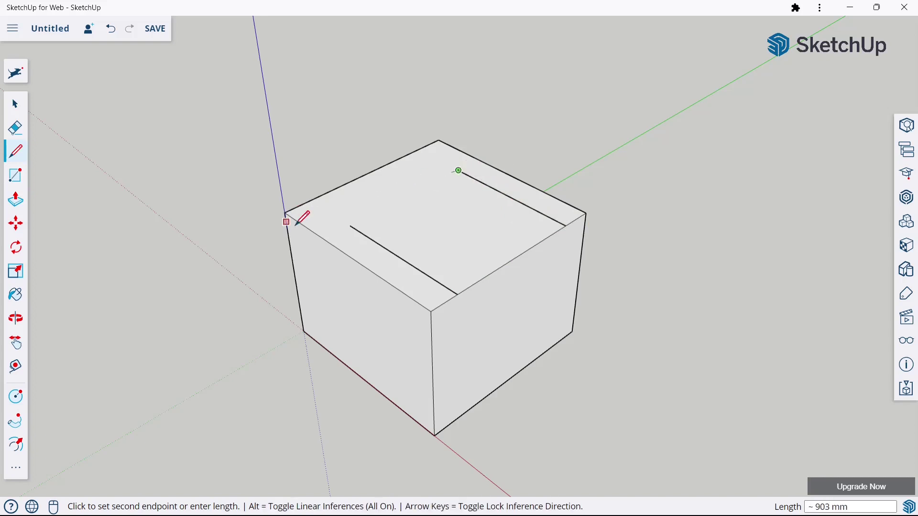
left_click(352, 226)
middle_click_drag(354, 225, 523, 246)
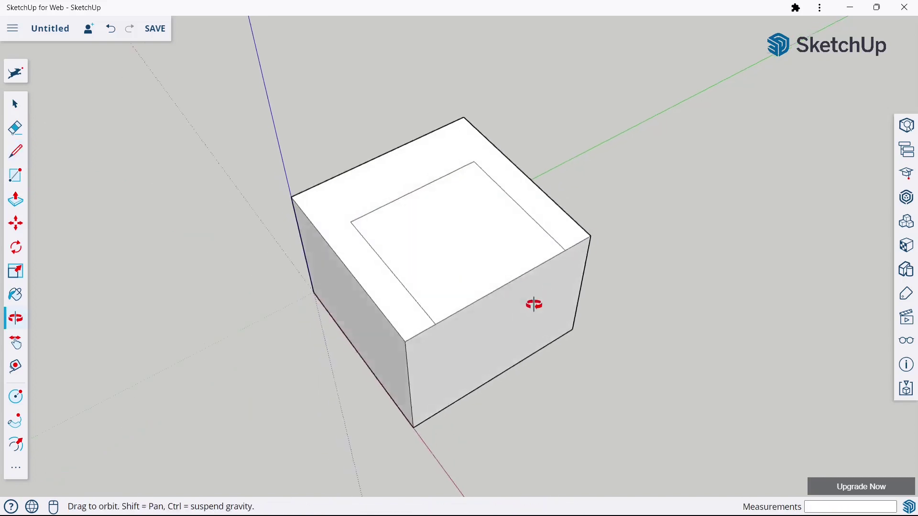
- Push the inner square down 480 mm to hollow out the seat recess
left_click(15, 199)
left_click(411, 234)
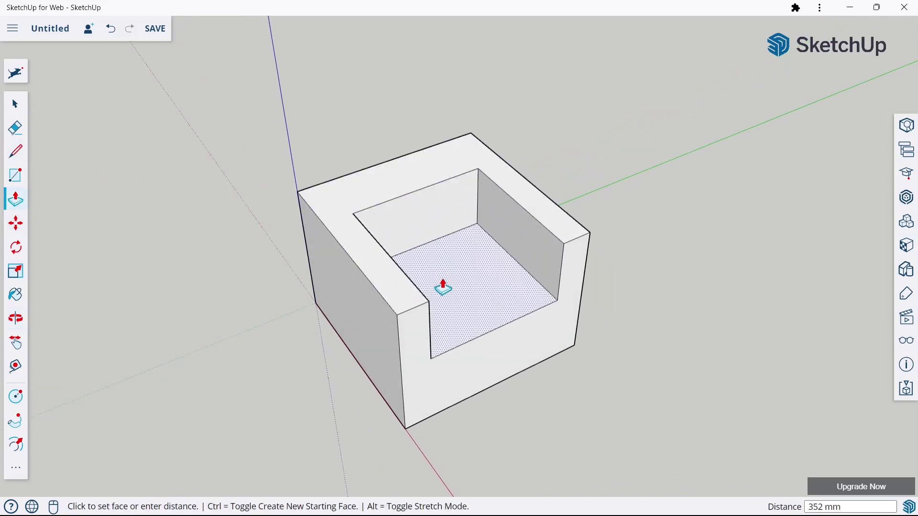
type("80")
key("Return")
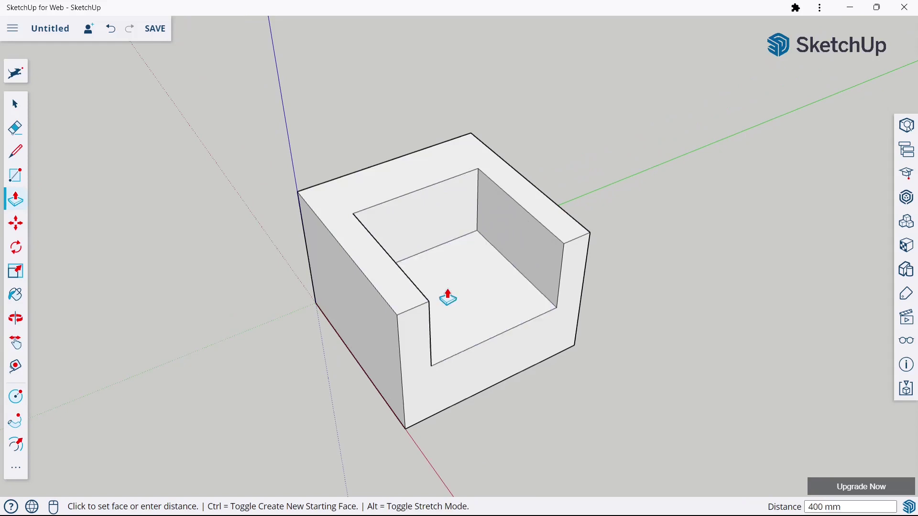
mouse_move(441, 220)
middle_mouse_down()
mouse_move(527, 219)
mouse_move(415, 306)
mouse_move(548, 123)
middle_mouse_up()
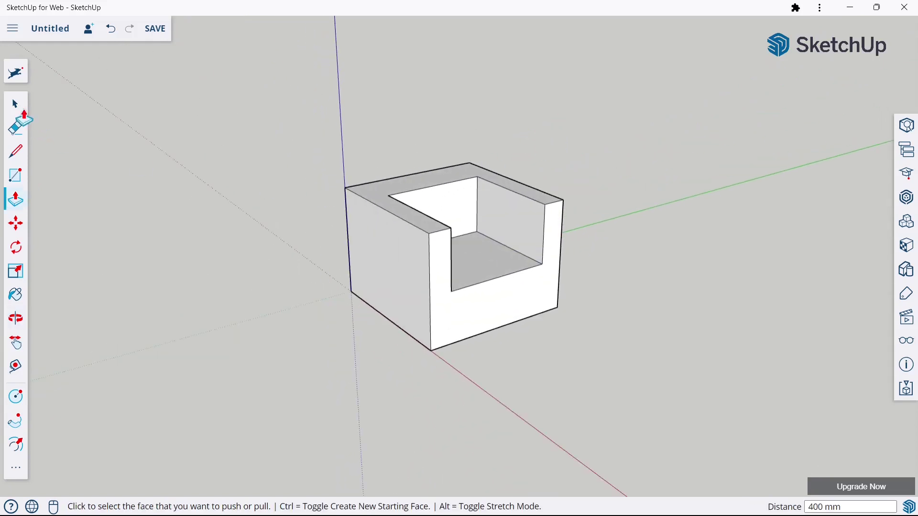
left_click(15, 104)
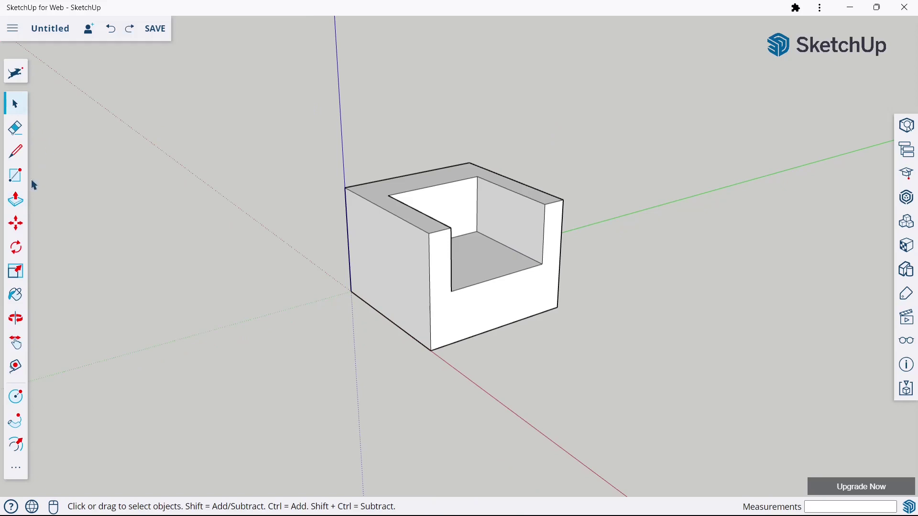
- Raise the recess floor 150 mm to form the seat
left_click(18, 199)
scroll(431, 220, "up", 3)
left_click(482, 311)
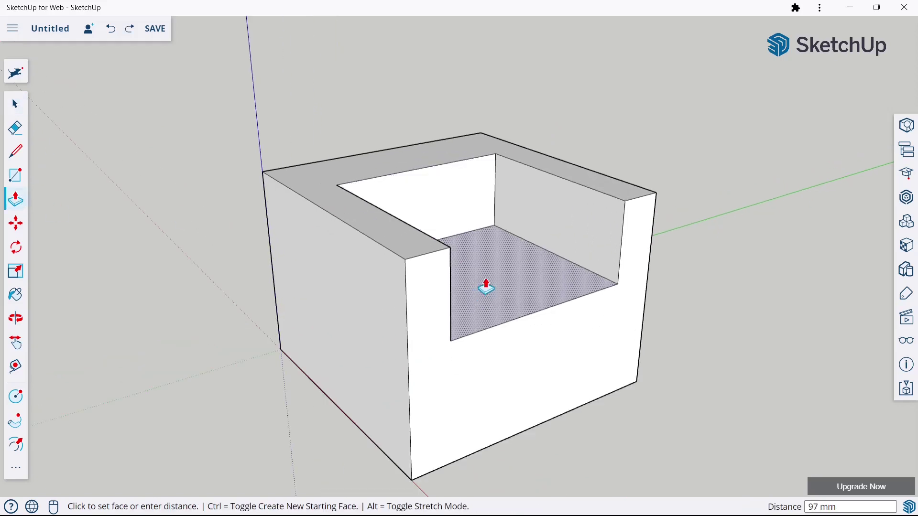
left_click(485, 286)
type("150")
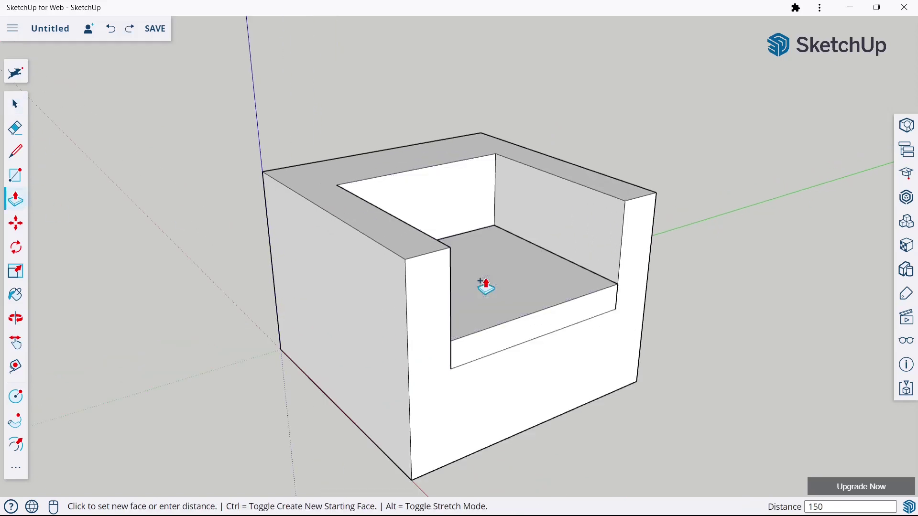
mouse_move(486, 287)
middle_mouse_down()
mouse_move(622, 285)
mouse_move(513, 334)
mouse_move(635, 252)
mouse_move(686, 266)
mouse_move(515, 276)
mouse_move(540, 287)
mouse_move(528, 307)
mouse_move(400, 289)
mouse_move(541, 311)
mouse_move(518, 345)
mouse_move(732, 291)
mouse_move(450, 283)
middle_mouse_up()
key("space")
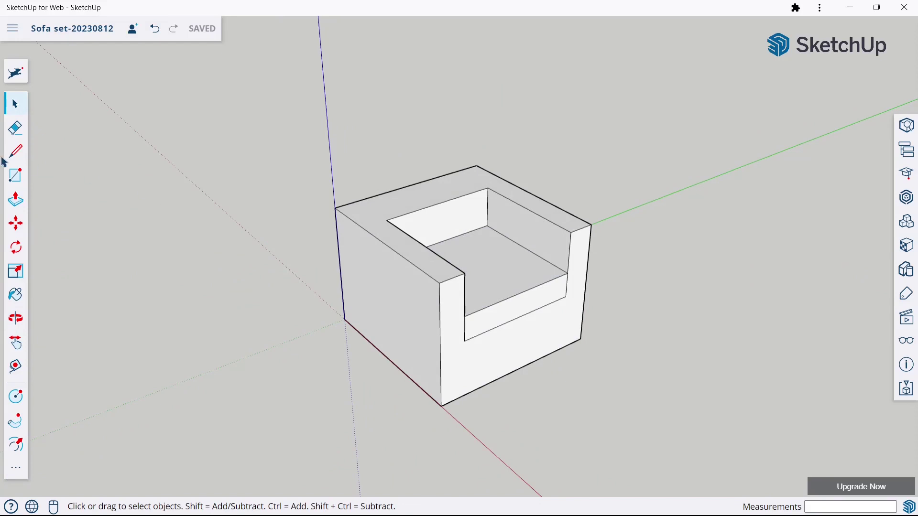
- Draw a 700 mm line across the back of the seat to mark a back strip
left_click(16, 152)
scroll(524, 251, "up", 3)
left_click(473, 212)
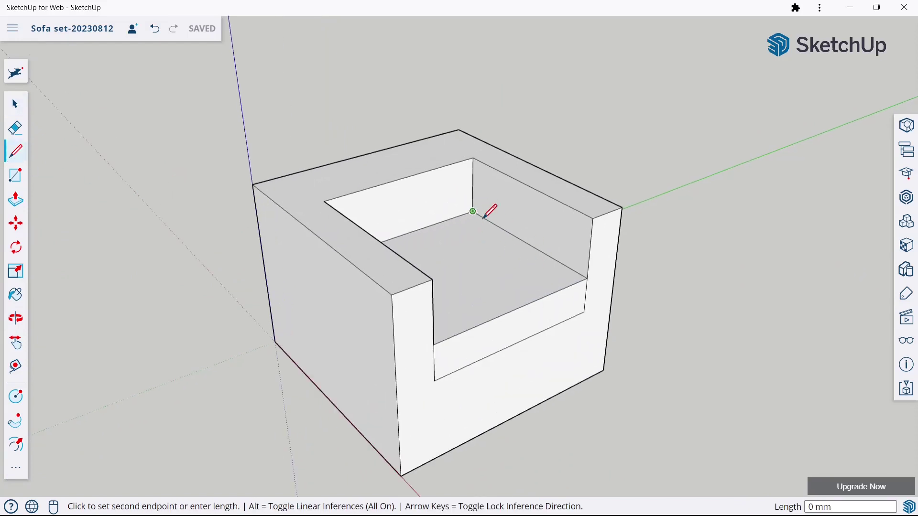
left_click(491, 221)
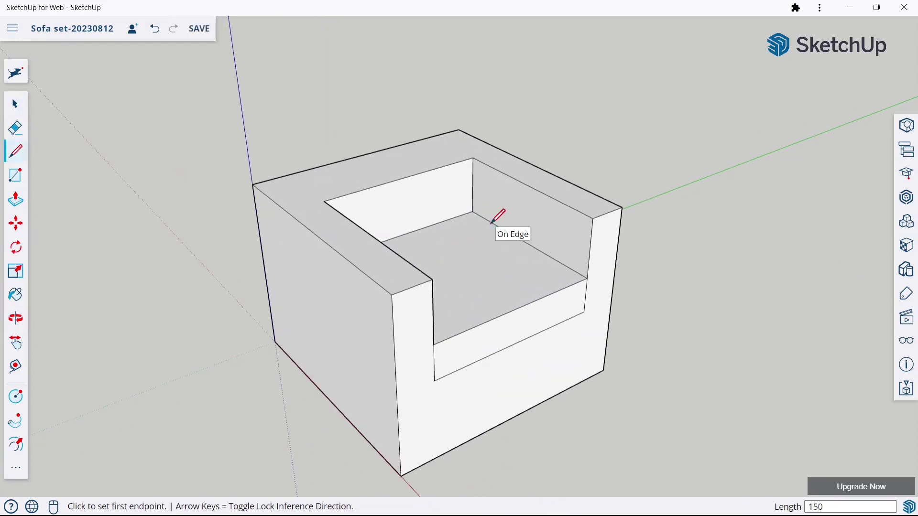
mouse_move(538, 240)
middle_mouse_down()
mouse_move(390, 308)
mouse_move(456, 255)
mouse_move(422, 269)
middle_mouse_up()
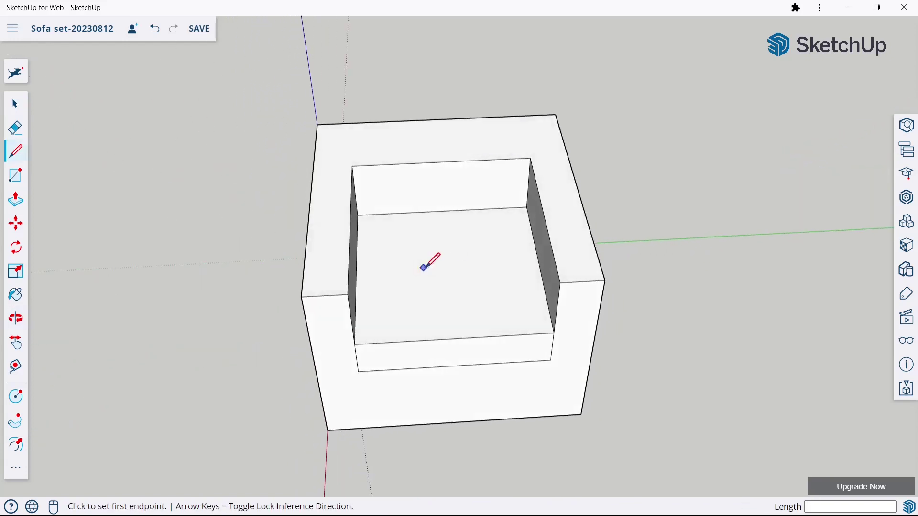
left_click(532, 230)
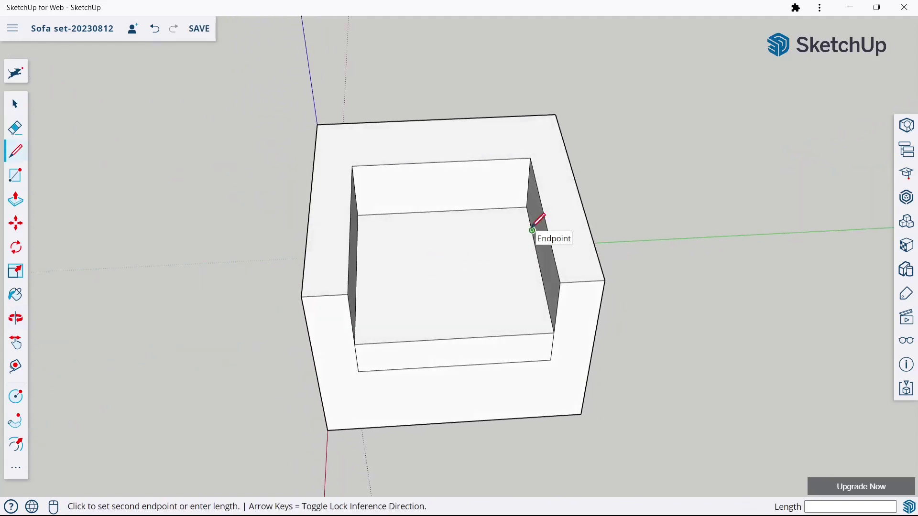
left_click(357, 239)
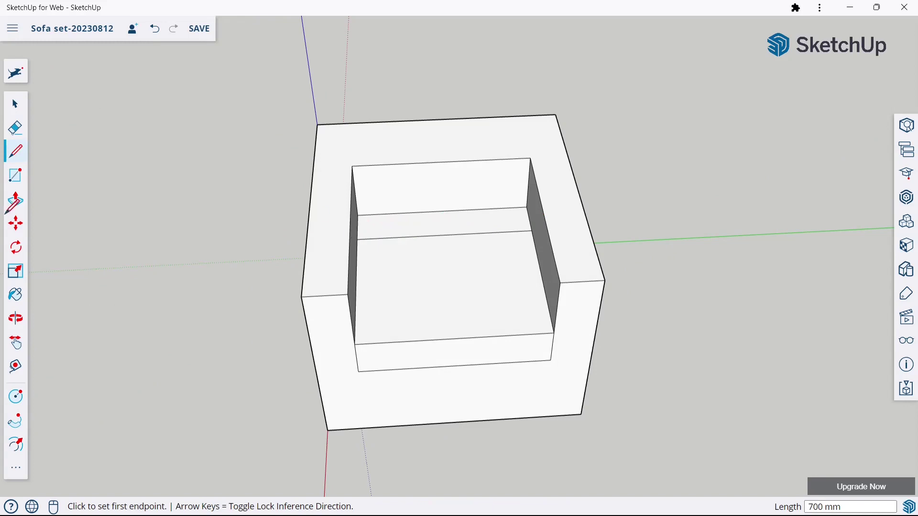
- Raise the back strip flush with the arm tops, then 200 mm higher as a backrest
key("p")
mouse_move(269, 333)
middle_mouse_down()
mouse_move(525, 256)
mouse_move(534, 188)
middle_mouse_up()
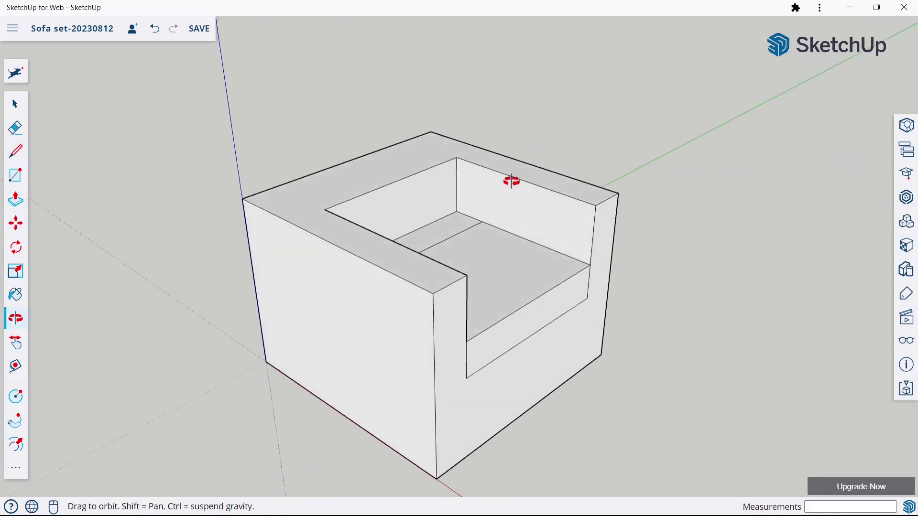
left_click(453, 235)
left_click(430, 128)
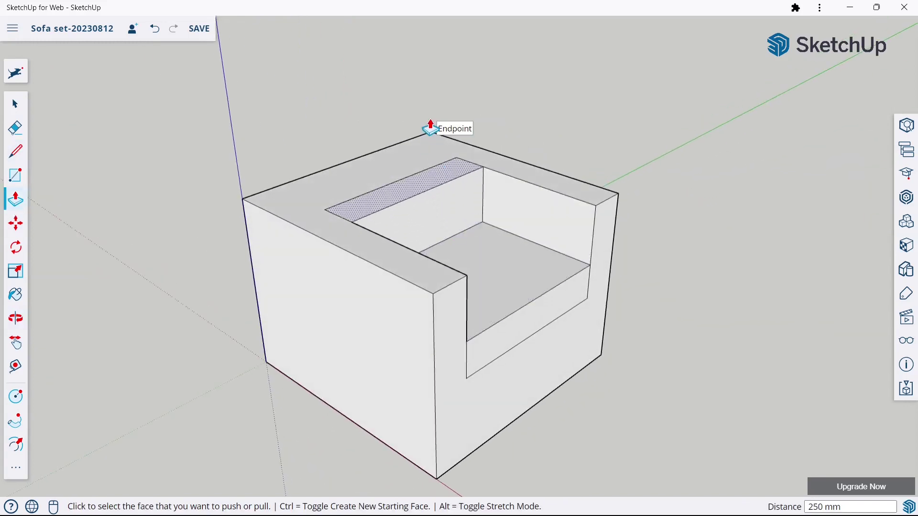
left_click(440, 176)
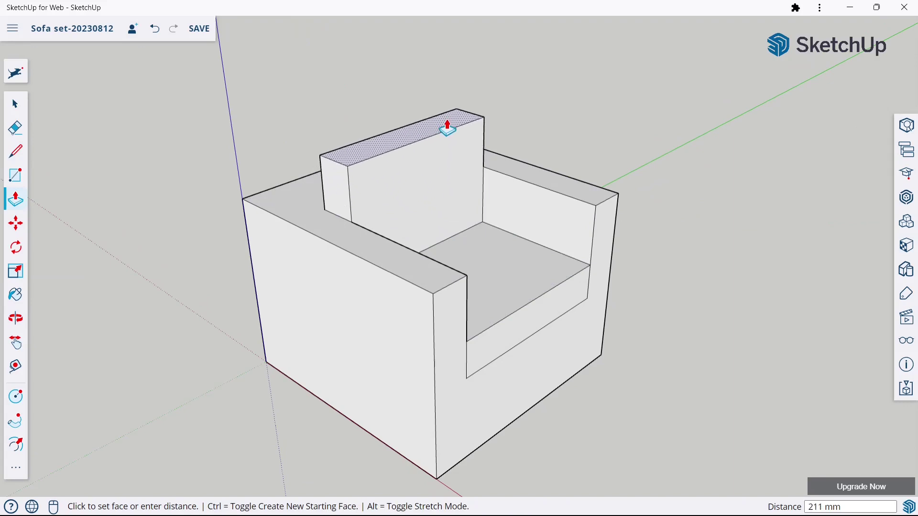
type("200")
left_click(447, 128)
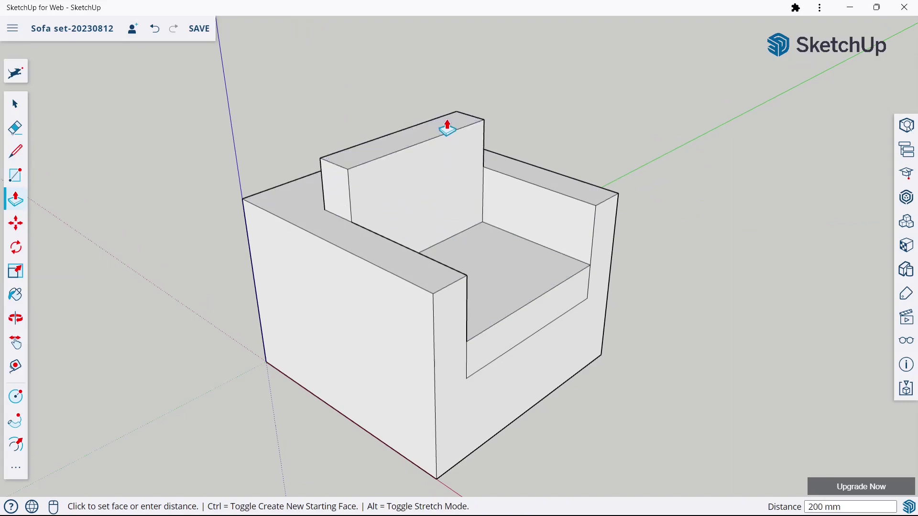
scroll(467, 189, "down", 2)
mouse_move(467, 189)
middle_mouse_down()
mouse_move(350, 293)
mouse_move(455, 244)
middle_mouse_up()
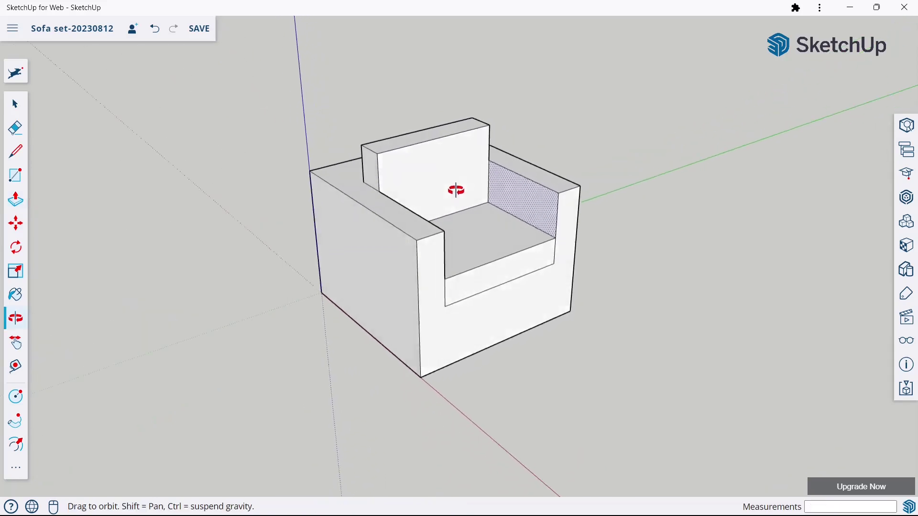
scroll(412, 144, "down", 2)
middle_click_drag(412, 144, 286, 134)
left_click(25, 109)
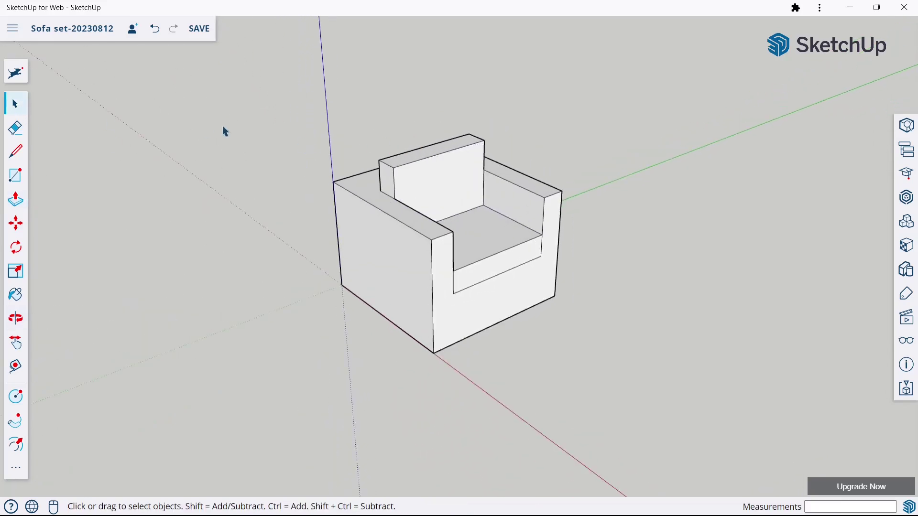
scroll(371, 131, "up", 1)
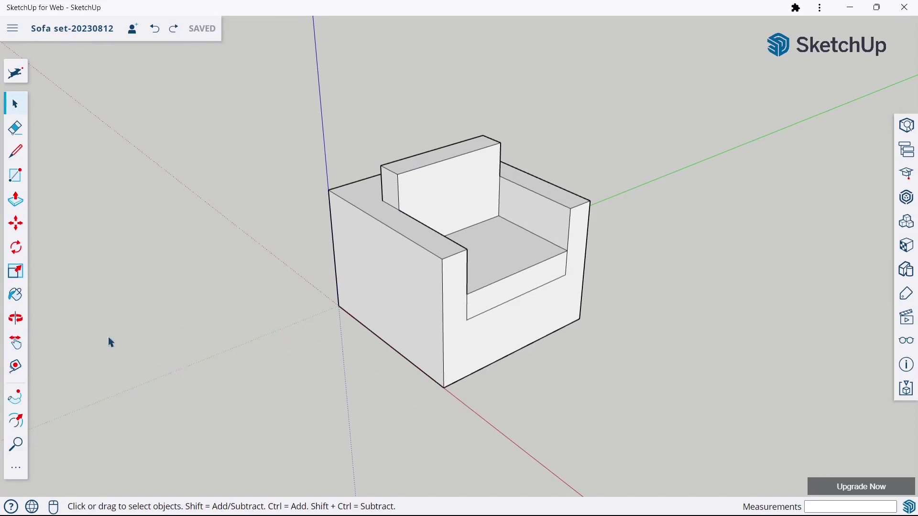
- Inset the chair's left side face by 25 mm
left_click(16, 421)
scroll(348, 356, "up", 1)
left_click(375, 301)
left_click(377, 352)
type("25")
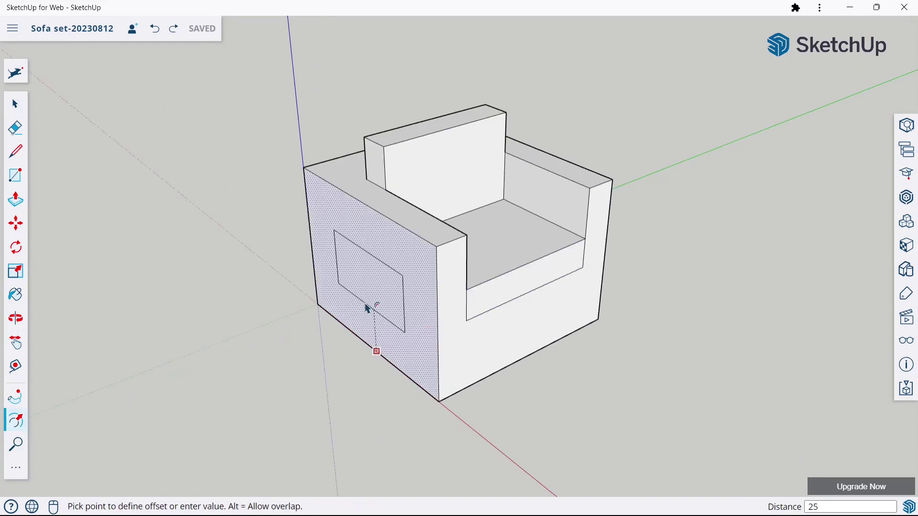
key("Return")
- Inset the arm top and the chair's front face by 25 mm
left_click(409, 231)
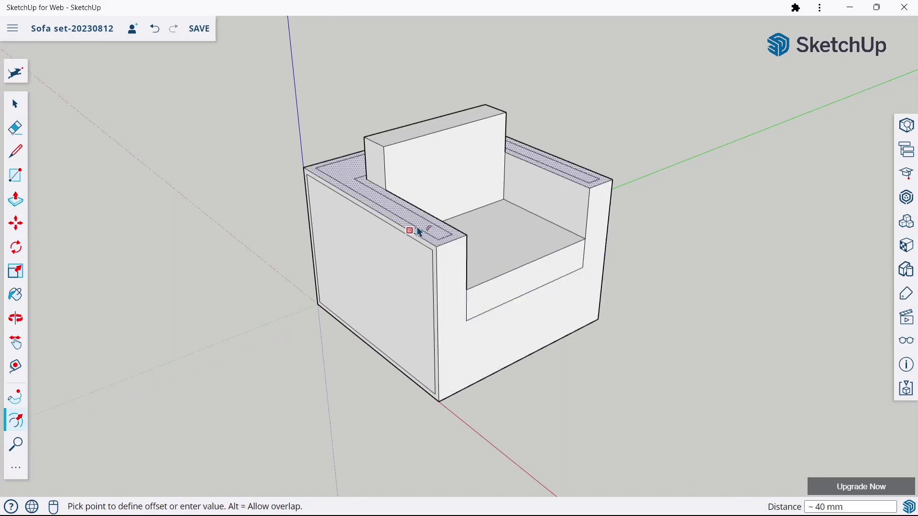
type("5")
key("Return")
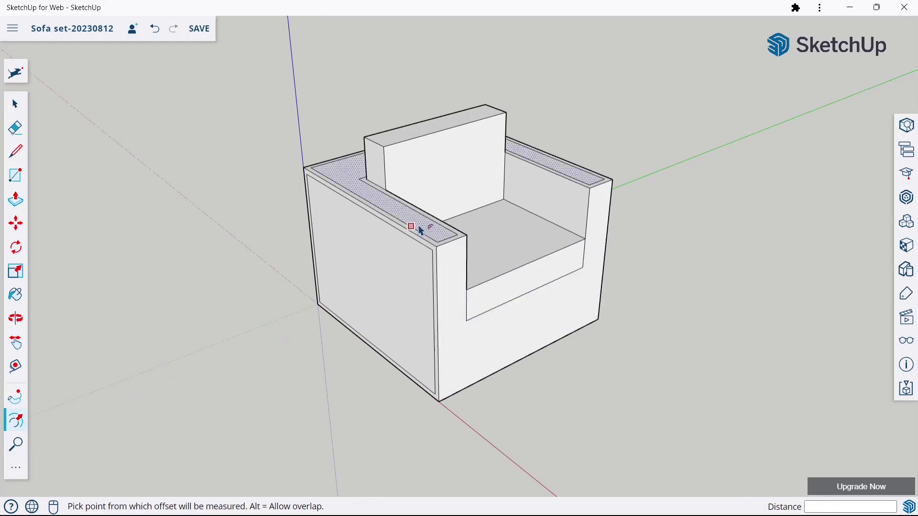
left_click(487, 311)
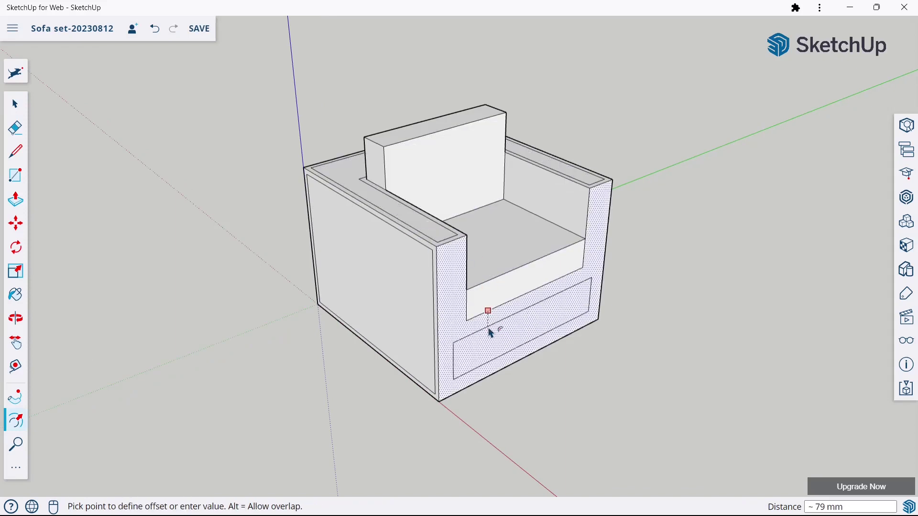
type("25")
key("Return")
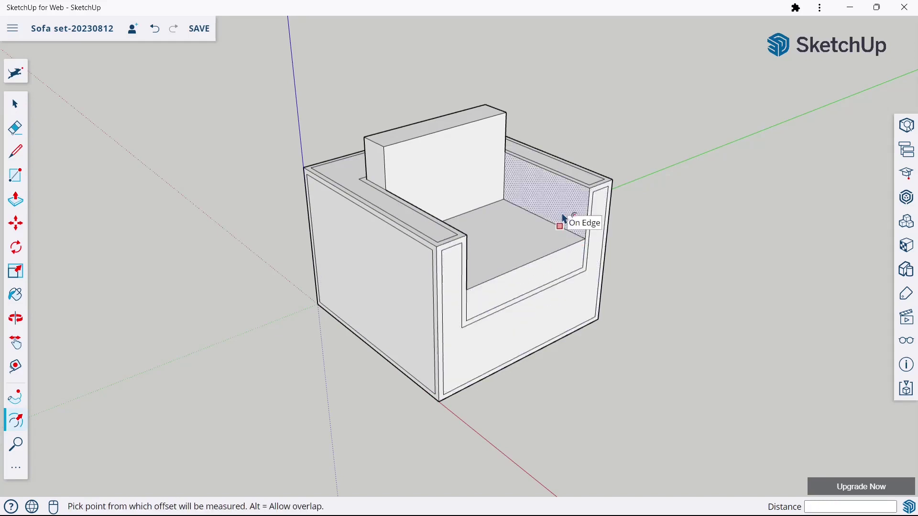
- Inset the inner arm face and the seat front by 25 mm
left_click(559, 226)
type("5")
key("Return")
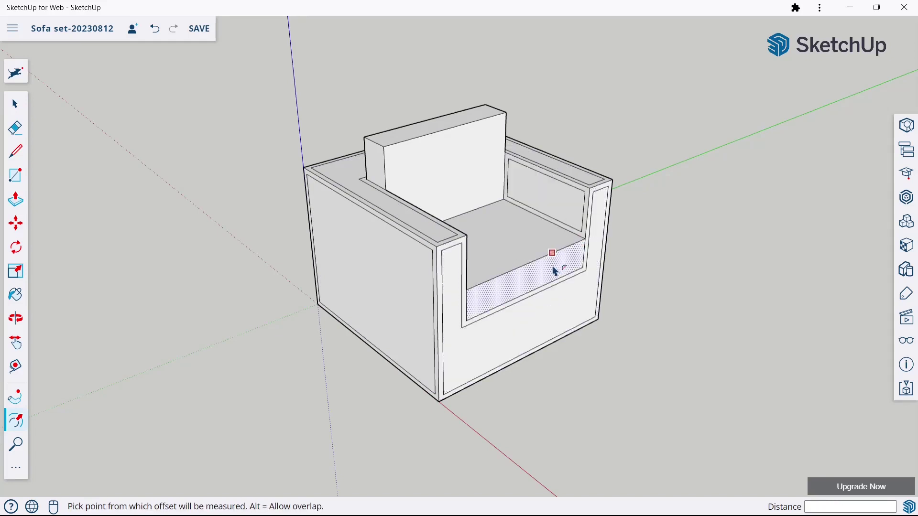
left_click(555, 271)
type("25")
key("Return")
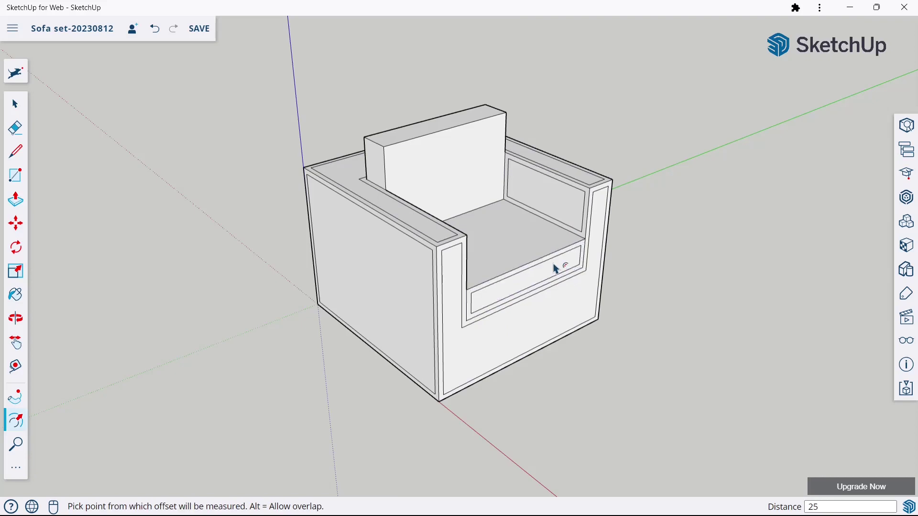
- Inset the backrest, backrest top and seat faces by 25 mm
left_click(484, 188)
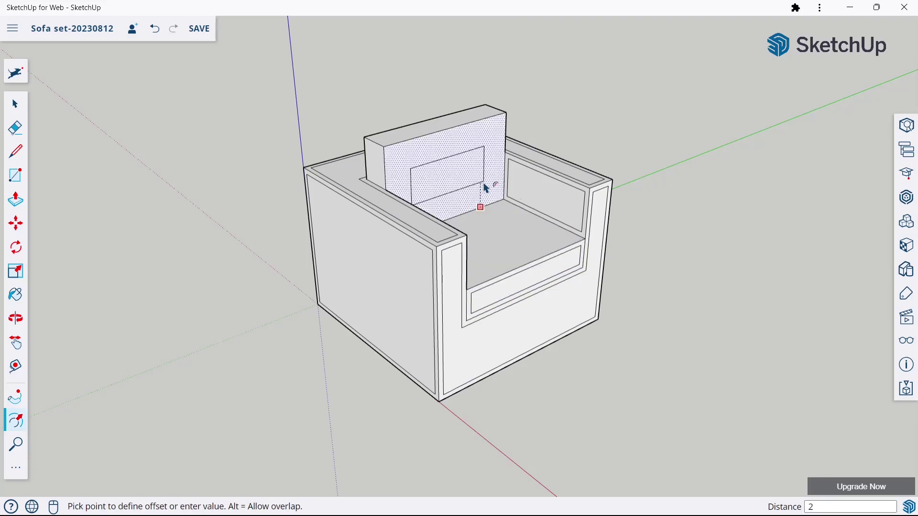
type("5")
key("Return")
scroll(430, 135, "up", 2)
left_click(410, 130)
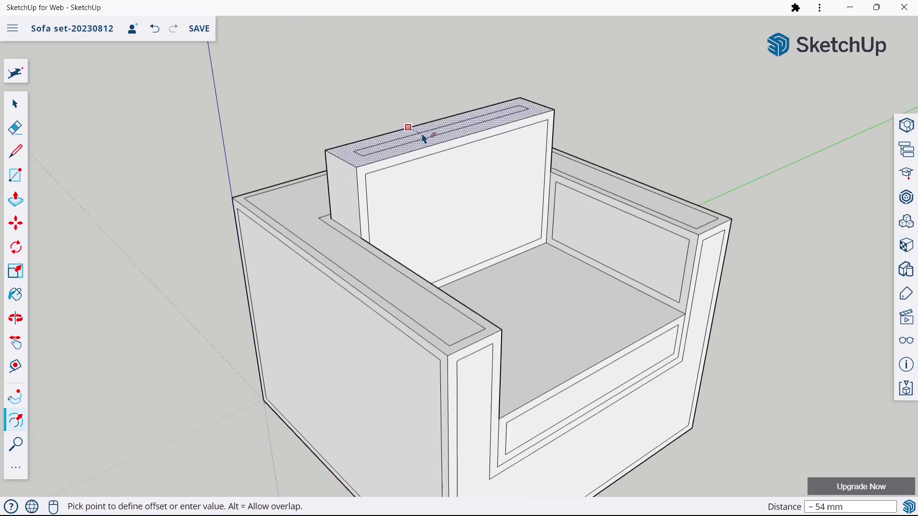
type("25")
key("Return")
scroll(485, 172, "down", 3)
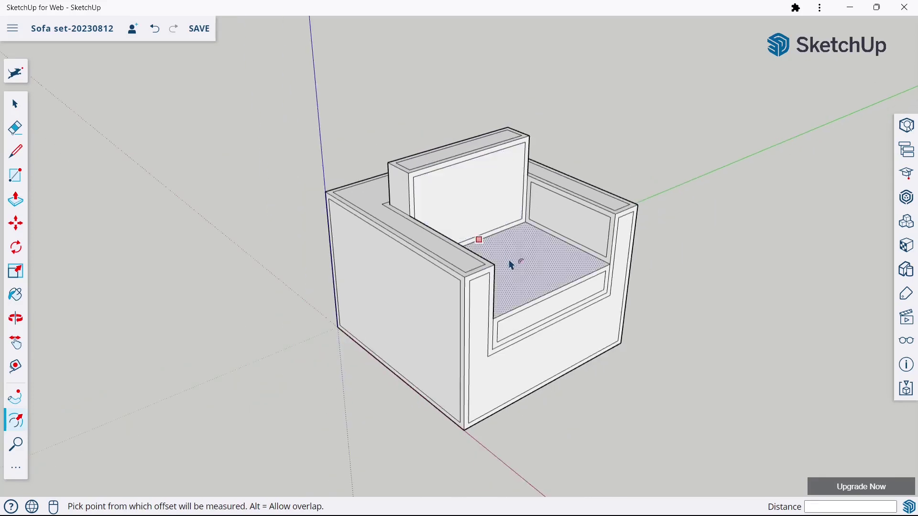
left_click(526, 267)
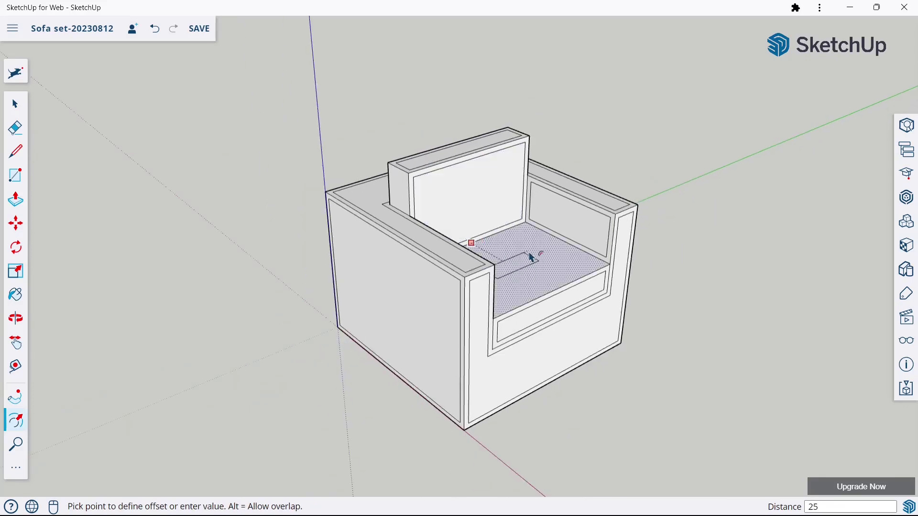
double_click(531, 258)
- Inset the right side face and give the left inner arm a 20 mm inset
middle_click_drag(609, 238, 207, 230)
key("o")
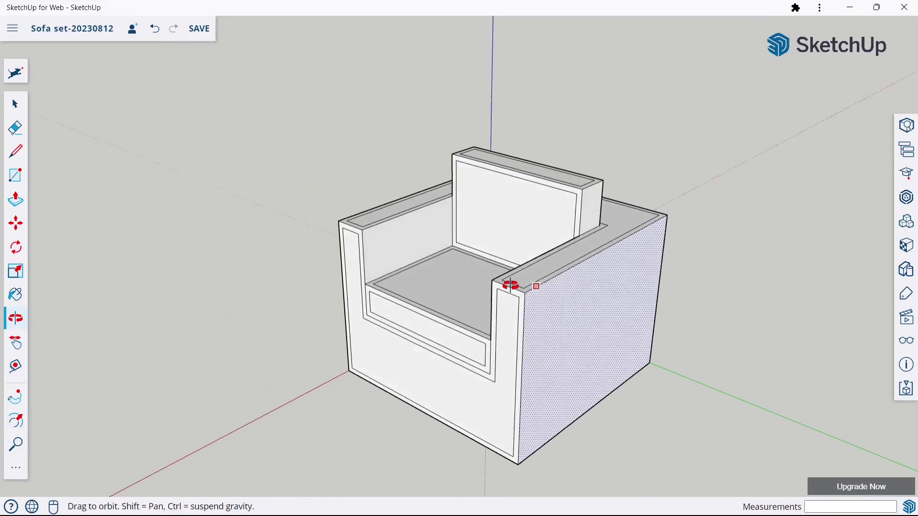
scroll(510, 285, "down", 3)
key("f")
left_click(525, 318)
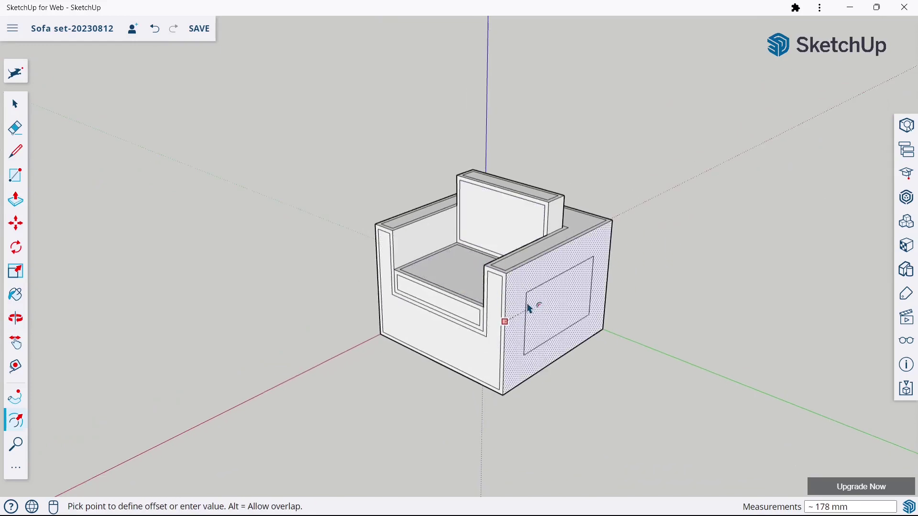
key("Return")
scroll(414, 254, "up", 3)
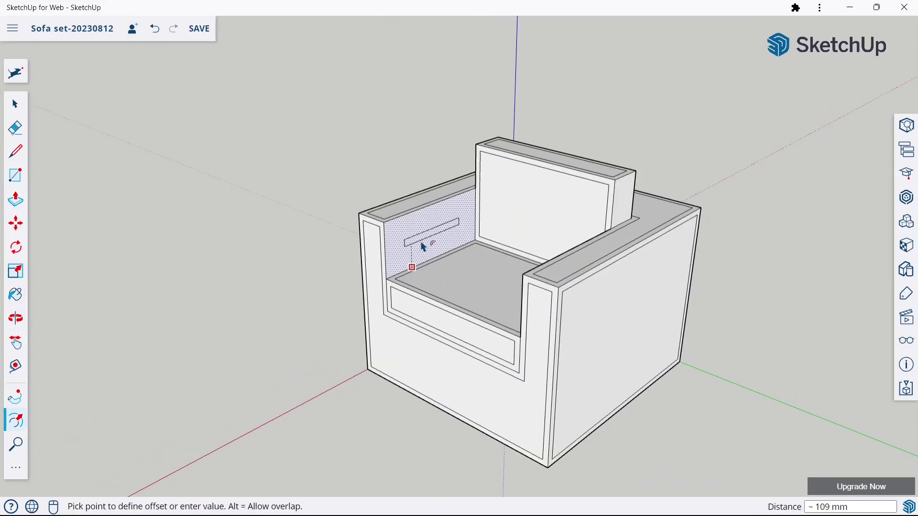
type("20")
key("Return")
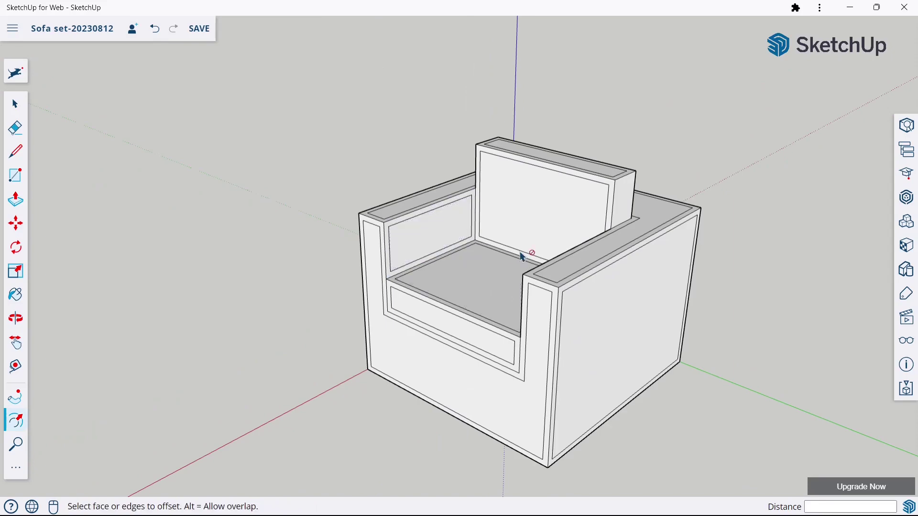
- Give the chair's right face a 20 mm inset
key("o")
mouse_move(526, 256)
left_mouse_down()
mouse_move(674, 251)
mouse_move(586, 266)
left_mouse_up()
key("f")
middle_click_drag(564, 282, 550, 275)
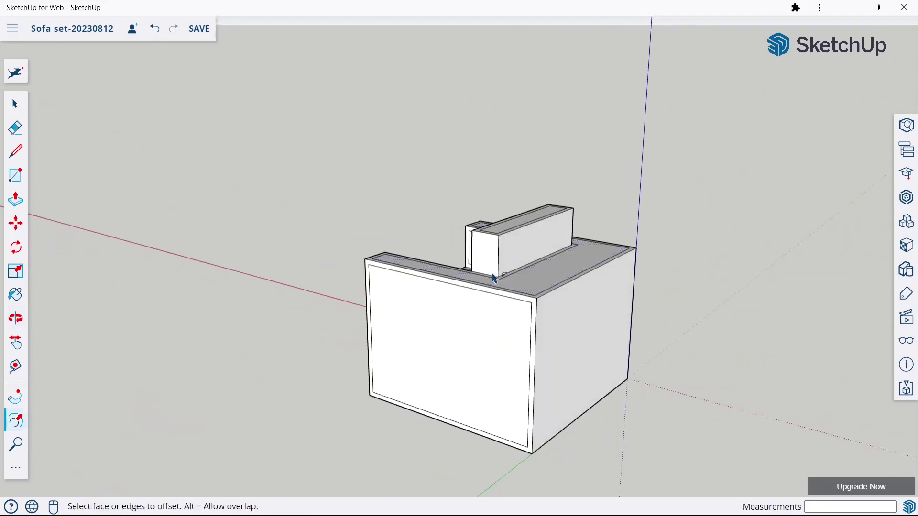
left_click(562, 330)
type("0")
key("Return")
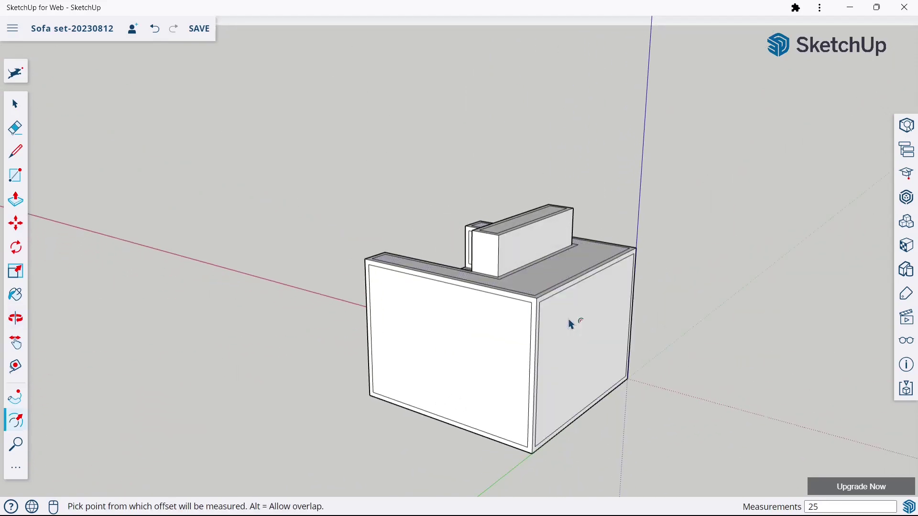
scroll(570, 325, "down", 3)
key("o")
key("f")
mouse_move(497, 263)
middle_mouse_down()
mouse_move(495, 276)
mouse_move(670, 268)
middle_mouse_up()
middle_click_drag(467, 262, 613, 292)
- Attempt to move the chair's front face, then cancel the move
scroll(426, 222, "up", 3)
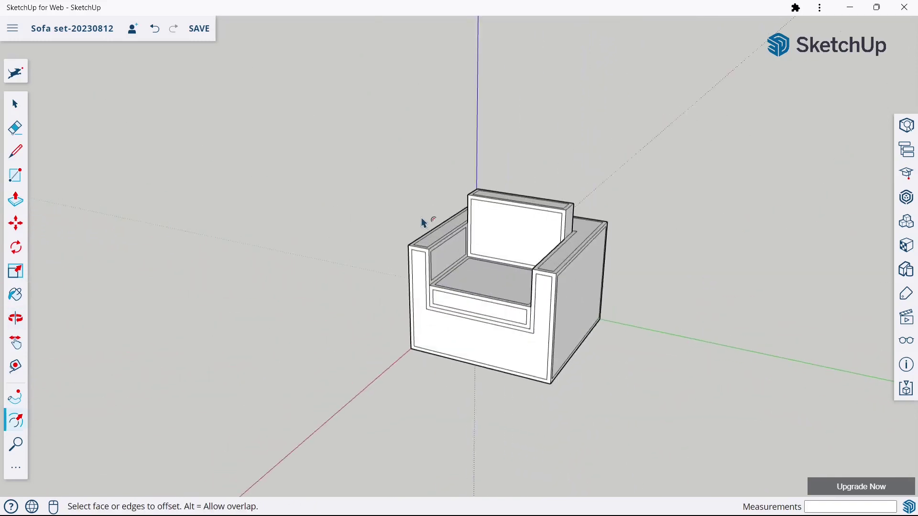
left_click(20, 230)
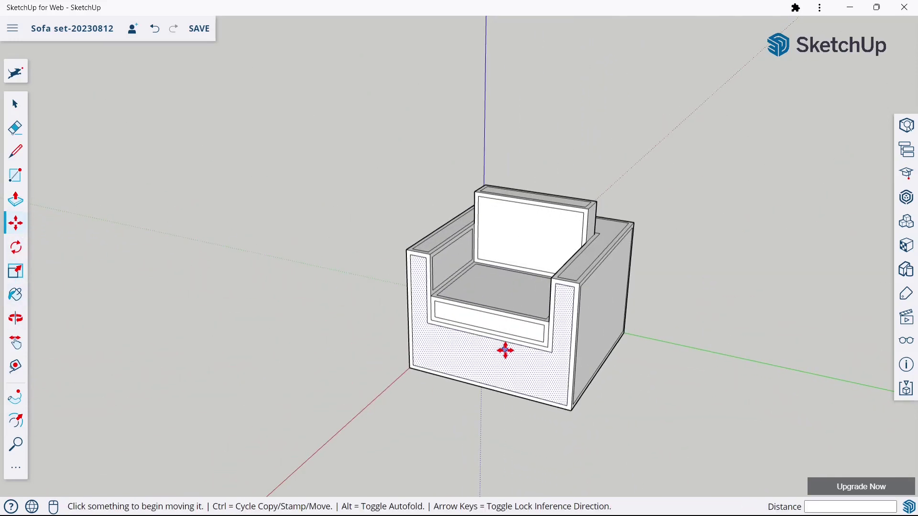
scroll(501, 352, "up", 2)
left_click(501, 354)
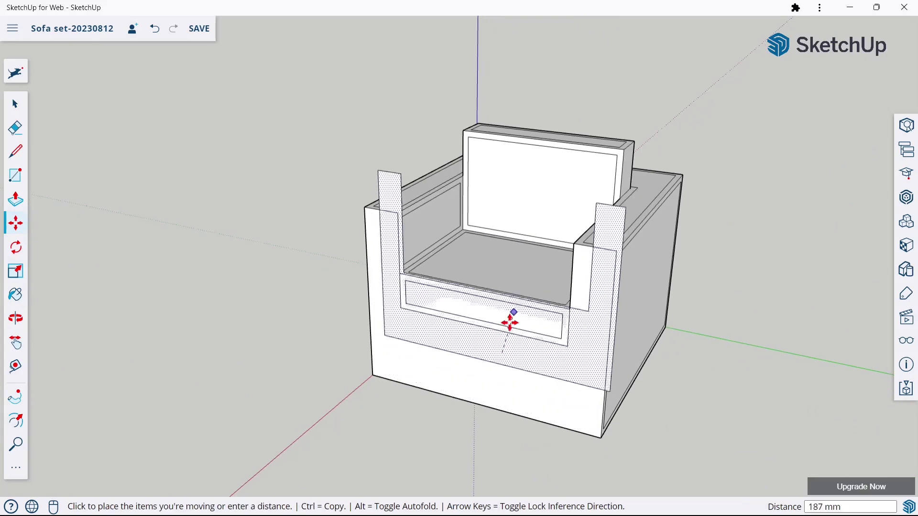
key("Escape")
left_click(494, 363)
key("ctrl")
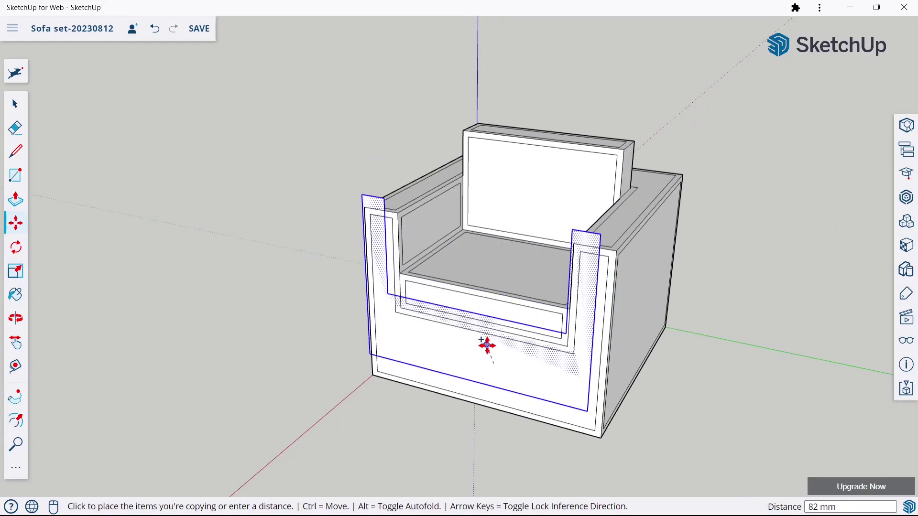
key("Escape")
key("space")
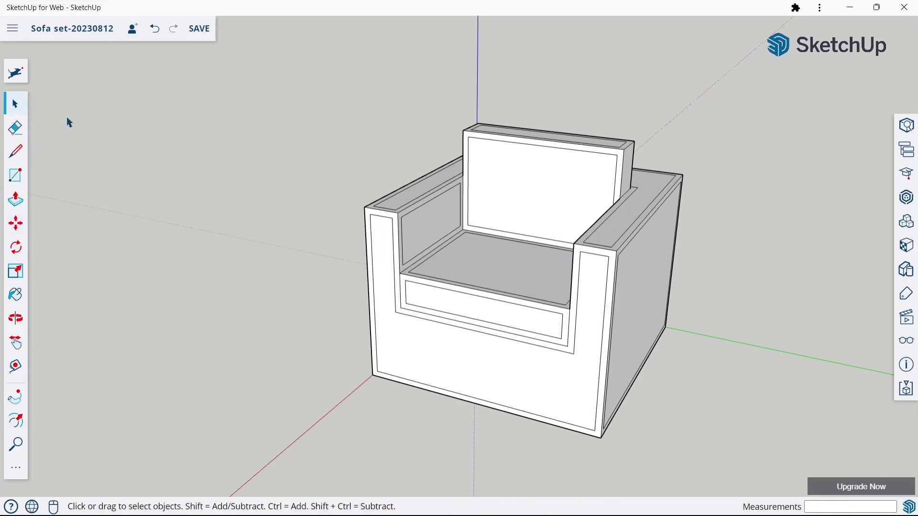
- Select the front, seat-front and backrest faces and push them out 25 mm with autofold
left_click(548, 211)
left_click(531, 366, "shift")
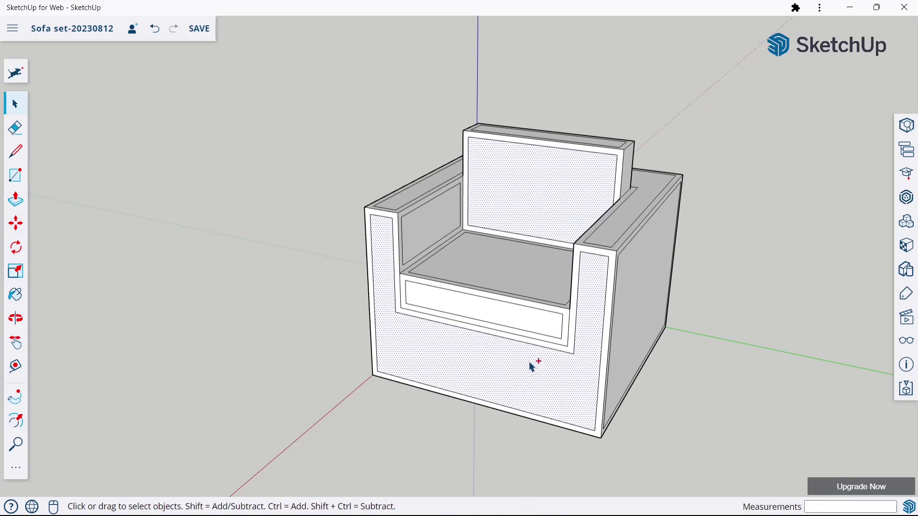
left_click(534, 334, "shift")
left_click(276, 317)
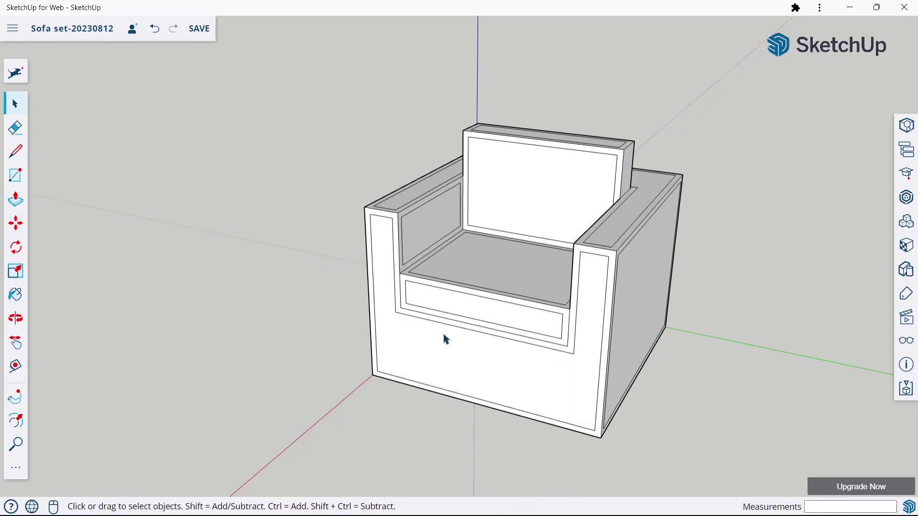
left_click(447, 339)
left_click(456, 314, "shift")
left_click(521, 201, "shift")
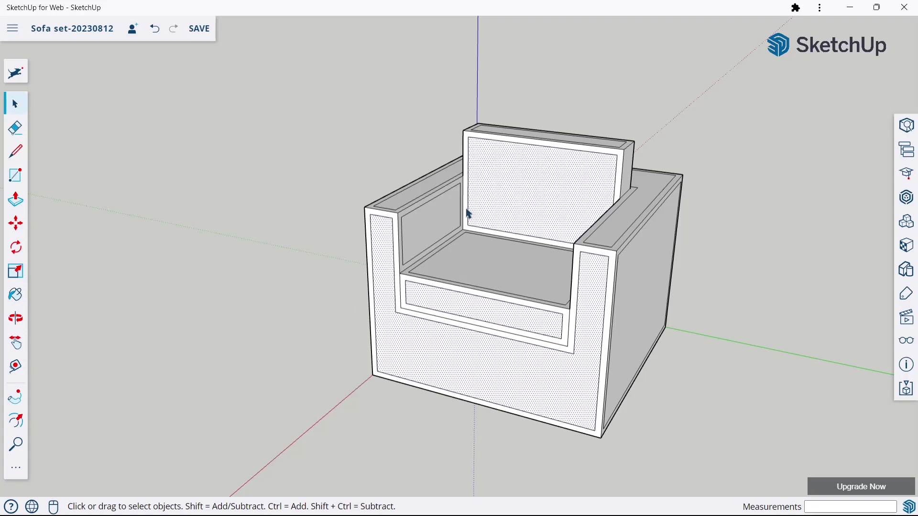
left_click(9, 228)
key("alt")
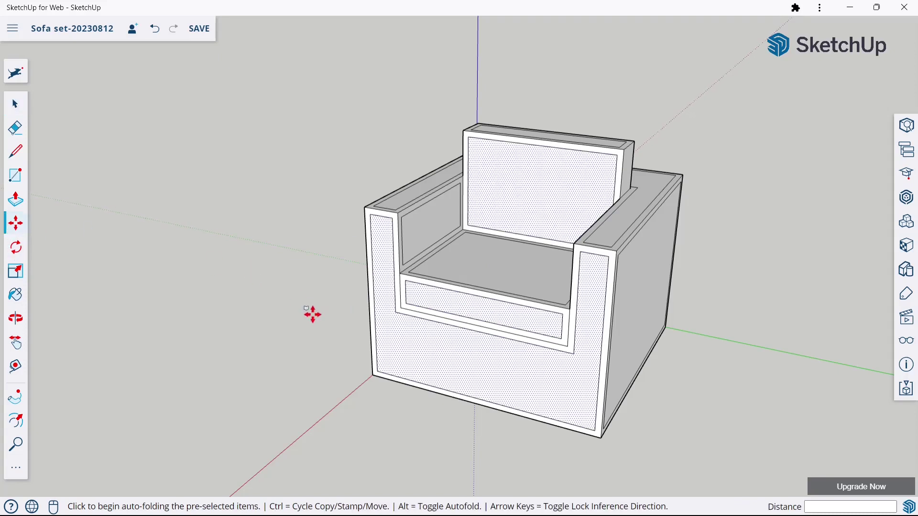
left_click(380, 330)
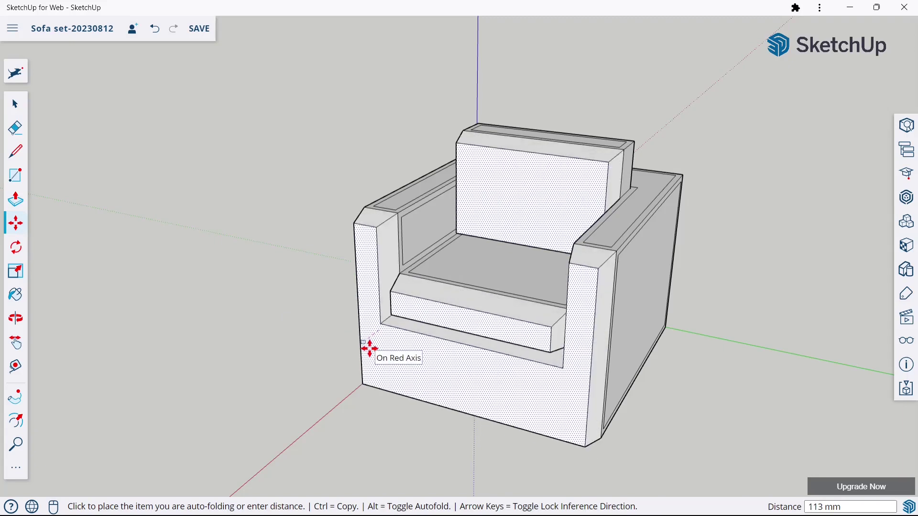
type("25")
key("Escape")
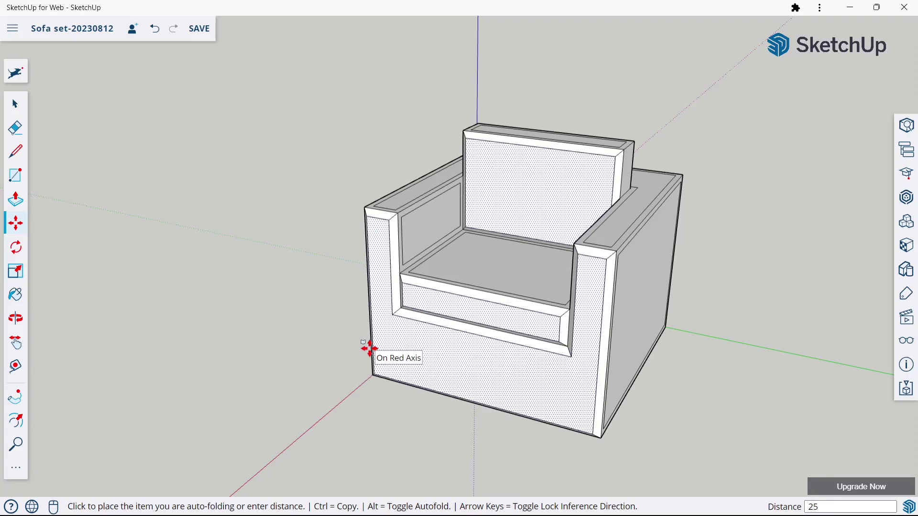
- Select both arm tops, the backrest top and seat, and raise them 25 mm with autofold
left_click(10, 110)
left_click(247, 172)
mouse_move(440, 248)
middle_mouse_down()
mouse_move(490, 254)
mouse_move(471, 273)
mouse_move(454, 258)
middle_mouse_up()
left_click(442, 185)
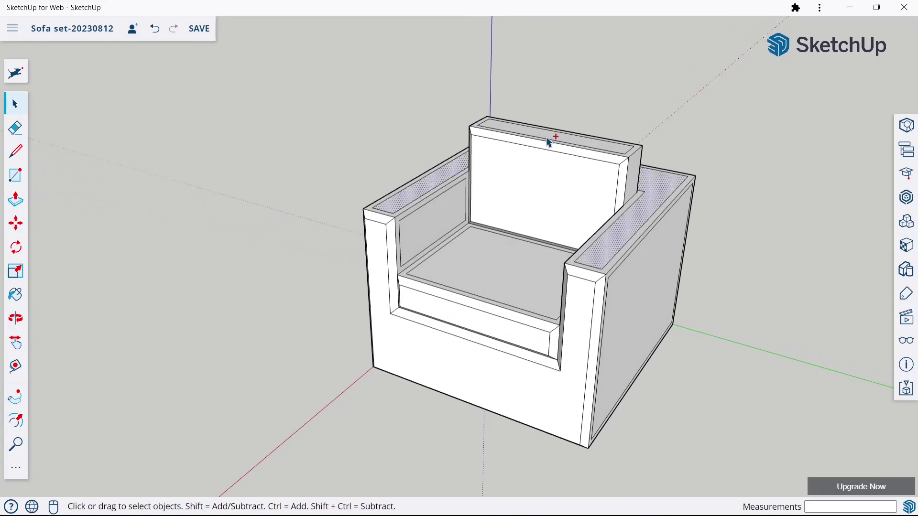
left_click(546, 138, "ctrl")
left_click(448, 255, "ctrl")
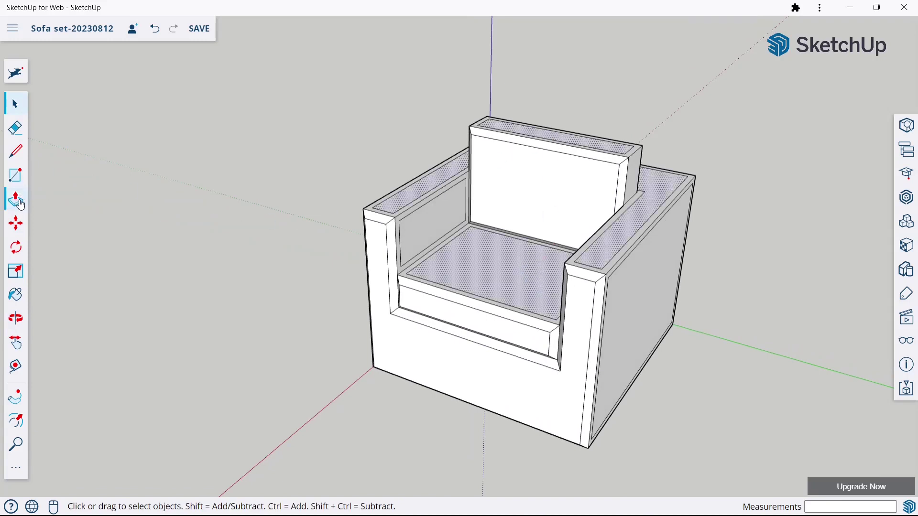
left_click(21, 229)
left_click(455, 260)
type("25")
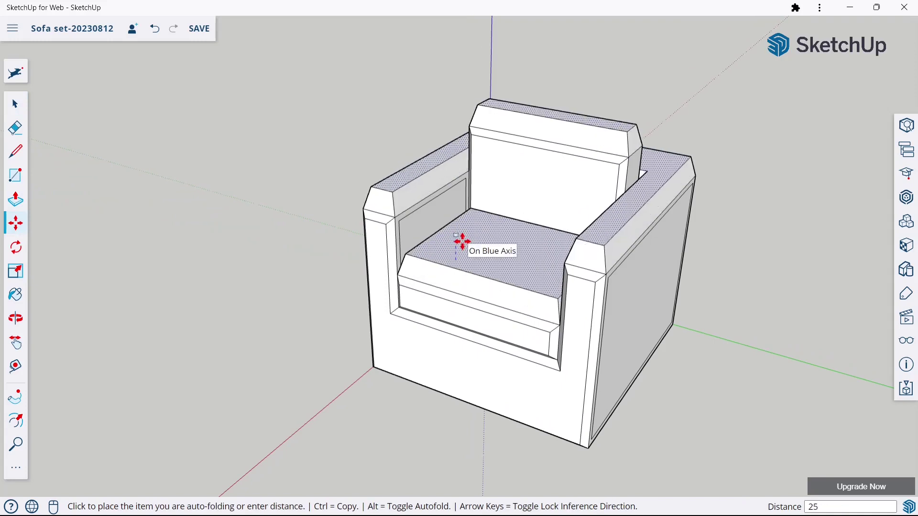
key("Return")
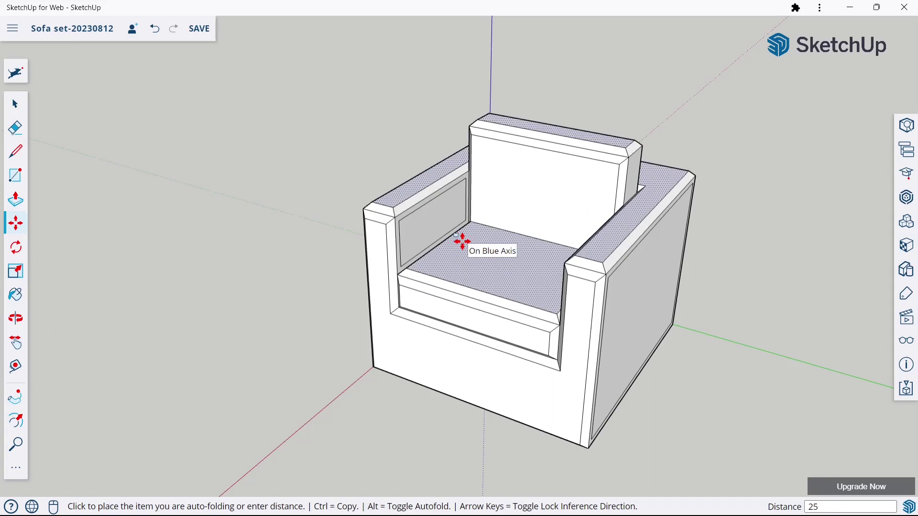
left_click(12, 119)
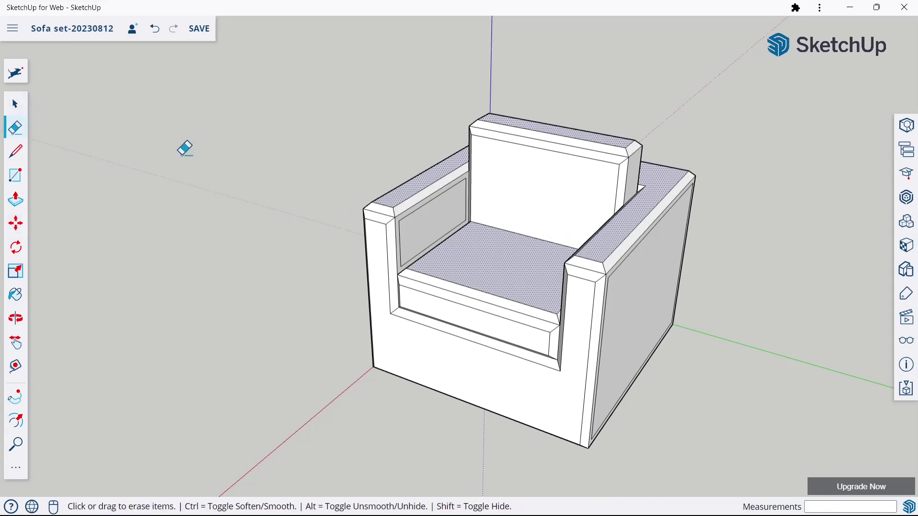
left_click(12, 104)
- Push the armrest's inner face outward 25 mm with Move
left_click(200, 143)
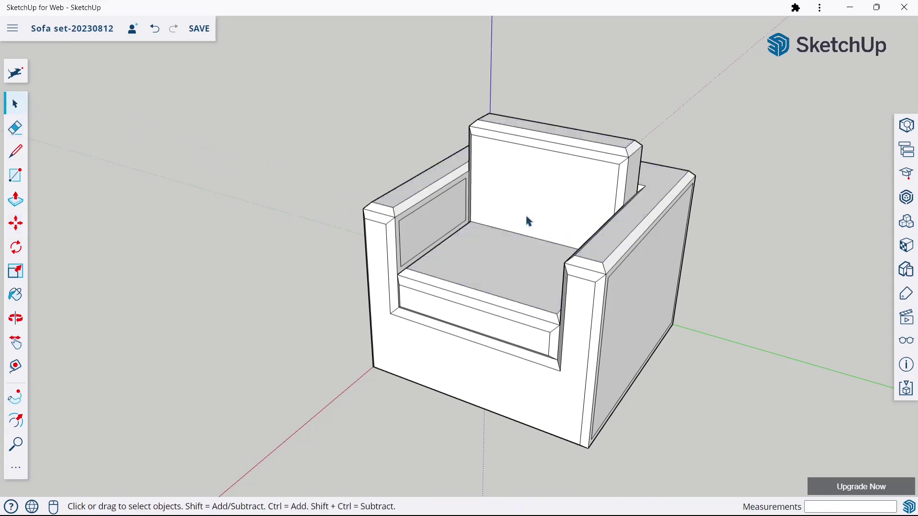
scroll(528, 222, "up", 2)
scroll(551, 229, "up", 2)
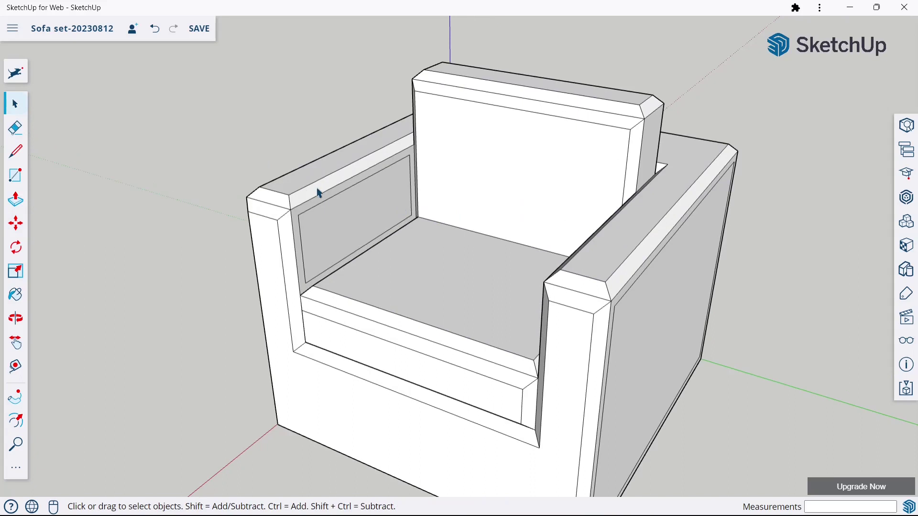
left_click(21, 233)
left_click(359, 226)
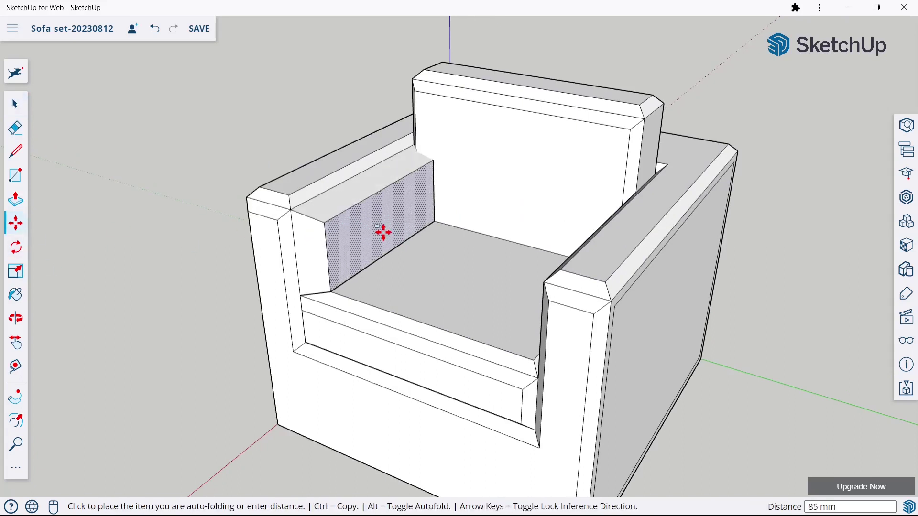
type("25")
key("Return")
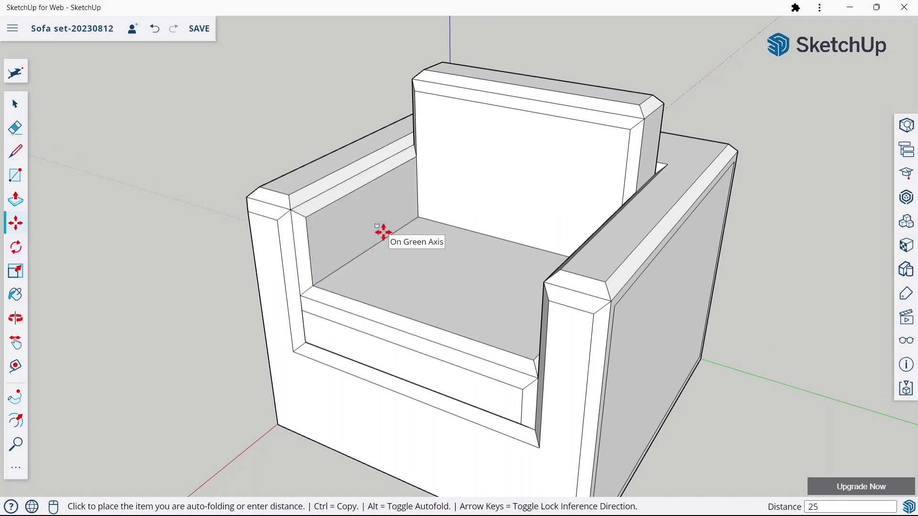
- Push the chair's right and left outer side faces outward 25 mm
scroll(363, 157, "down", 2)
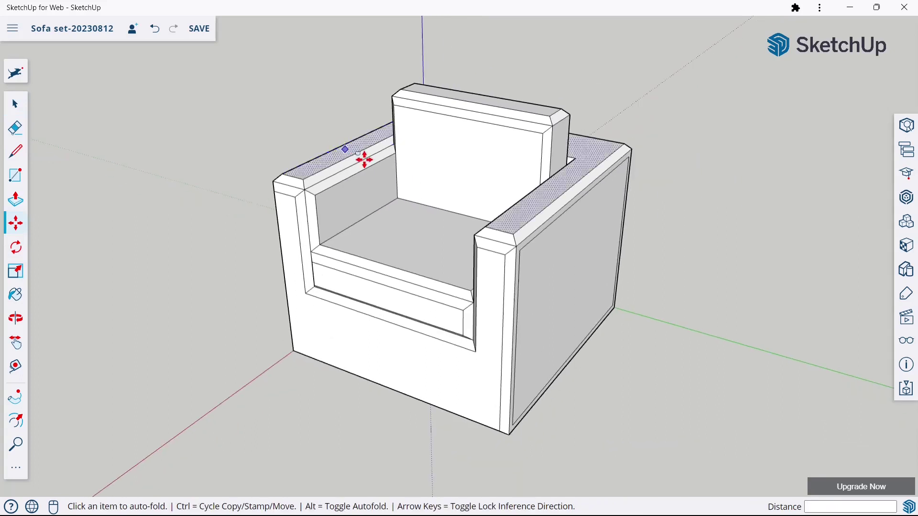
left_click(568, 274)
type("25")
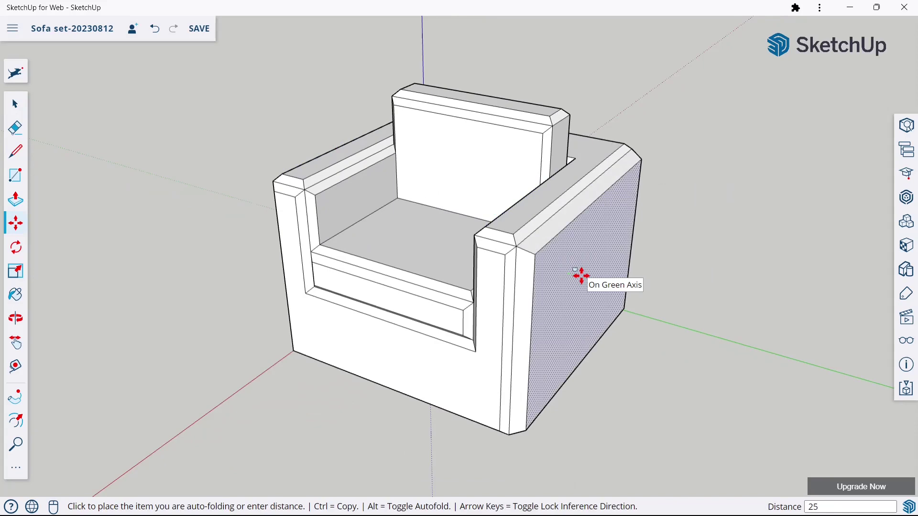
key("Return")
mouse_move(549, 285)
middle_mouse_down()
mouse_move(634, 246)
mouse_move(446, 227)
middle_mouse_up()
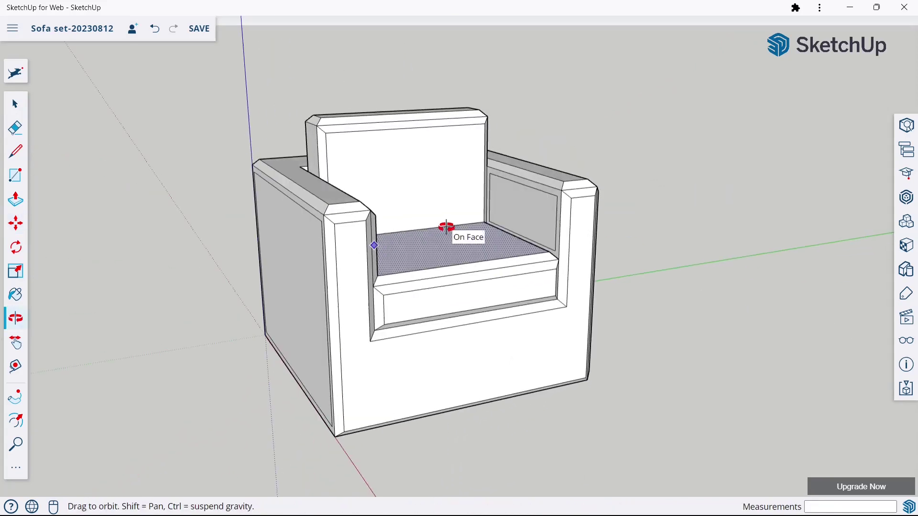
key("m")
left_click(284, 258)
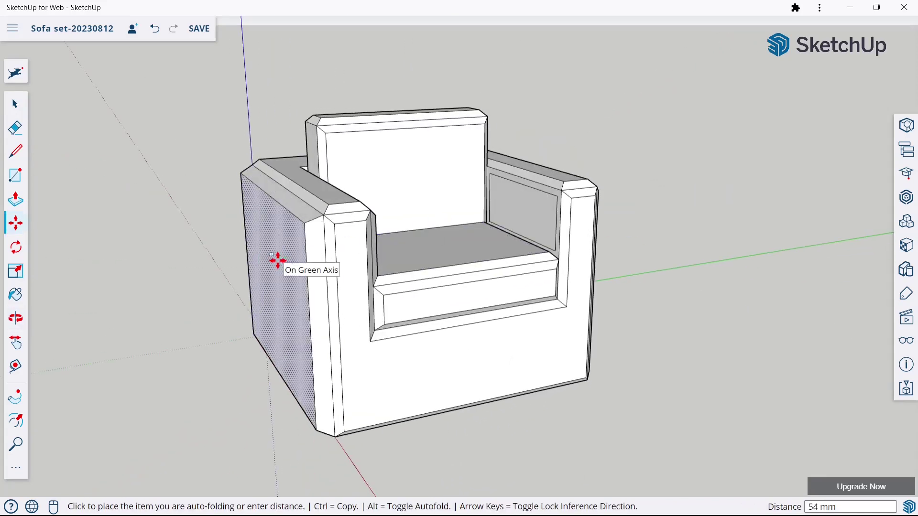
left_click(282, 262)
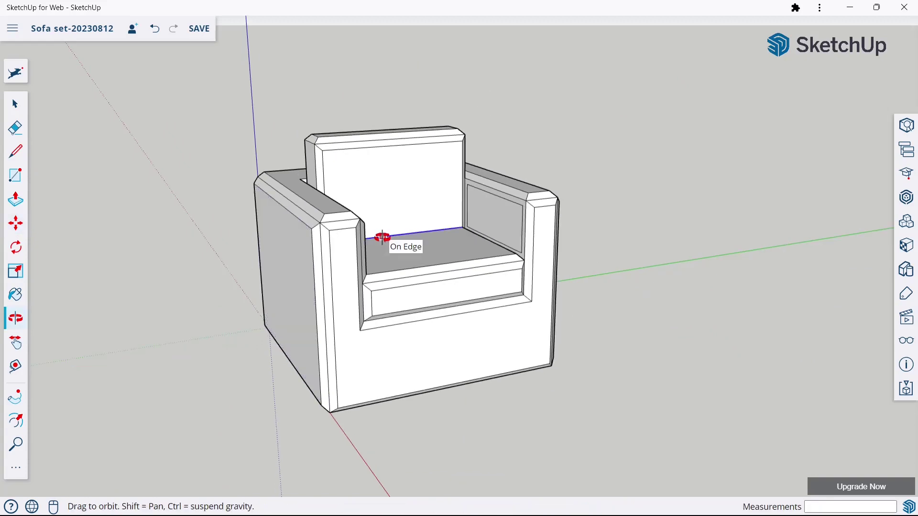
- Push the remaining outer side face 25 mm out, orbiting around the chair
middle_click_drag(379, 242, 351, 211)
middle_click_drag(448, 185, 236, 155)
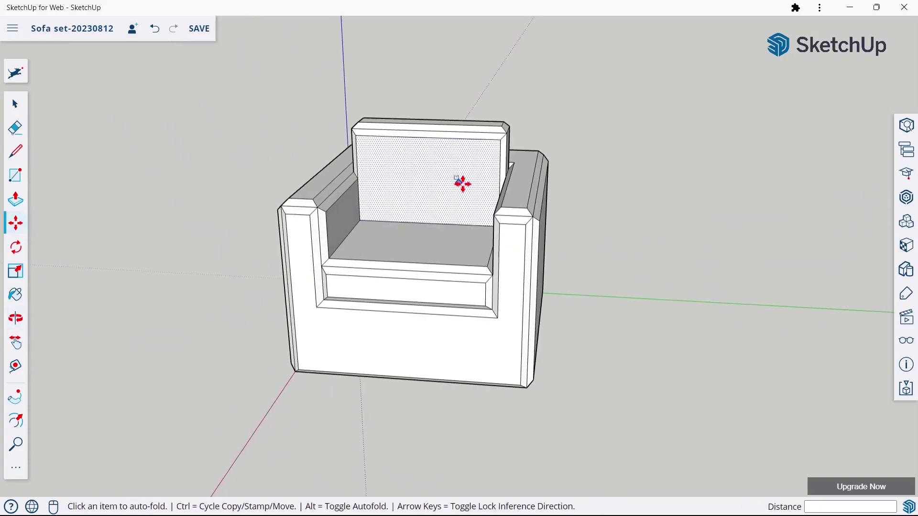
mouse_move(484, 188)
middle_mouse_down()
mouse_move(294, 180)
mouse_move(348, 199)
mouse_move(487, 190)
middle_mouse_up()
key("m")
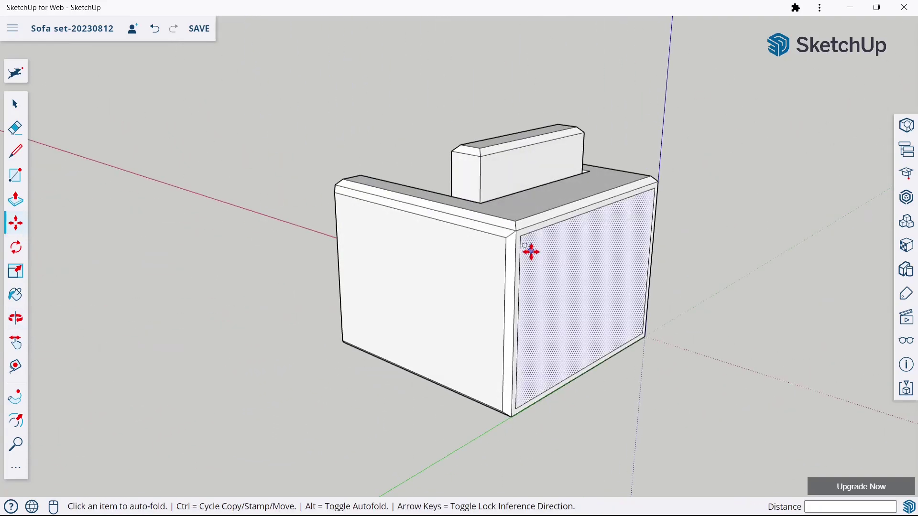
left_click(530, 250)
left_click(533, 253)
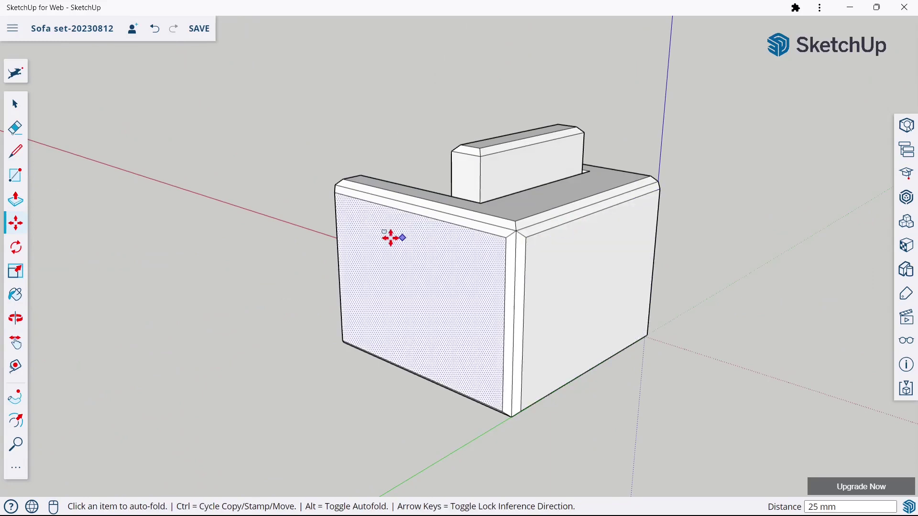
mouse_move(389, 236)
middle_mouse_down()
mouse_move(547, 235)
mouse_move(343, 243)
mouse_move(586, 287)
middle_mouse_up()
mouse_move(438, 201)
middle_mouse_down()
mouse_move(503, 227)
mouse_move(615, 242)
middle_mouse_up()
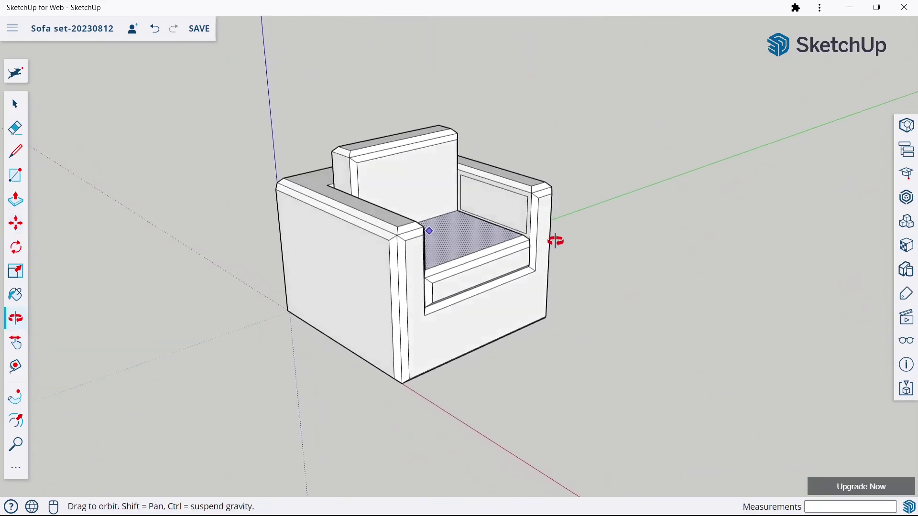
- Soften the left armrest's top edges and the backrest's front and top edges
left_click(18, 136)
scroll(380, 141, "up", 3)
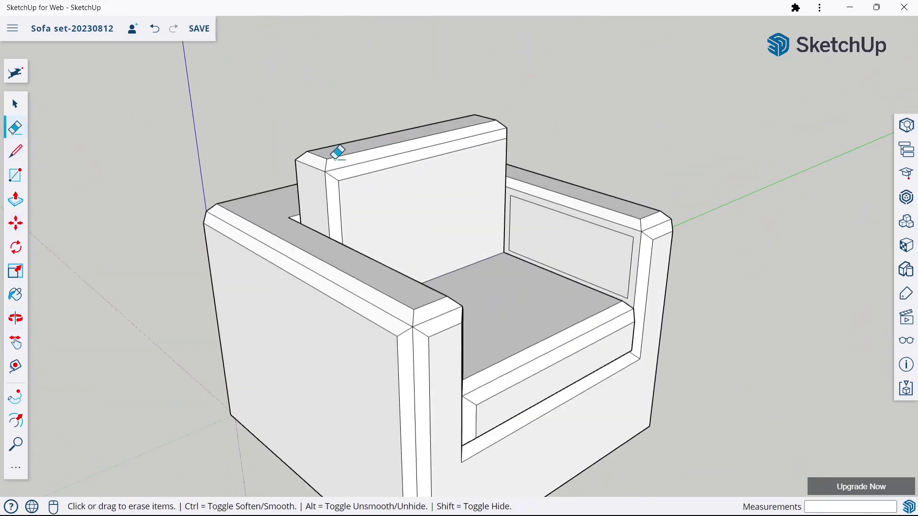
left_click(283, 240, "ctrl")
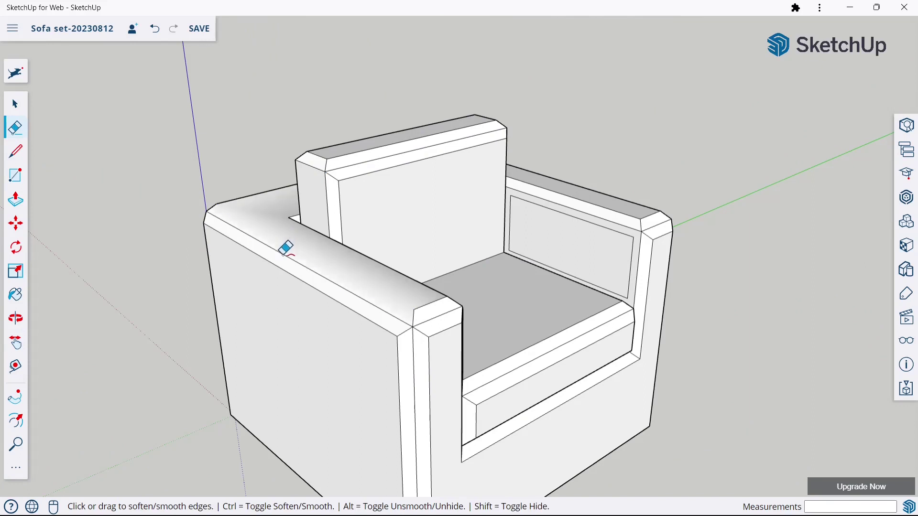
left_click(276, 262, "ctrl")
left_click(276, 263, "ctrl")
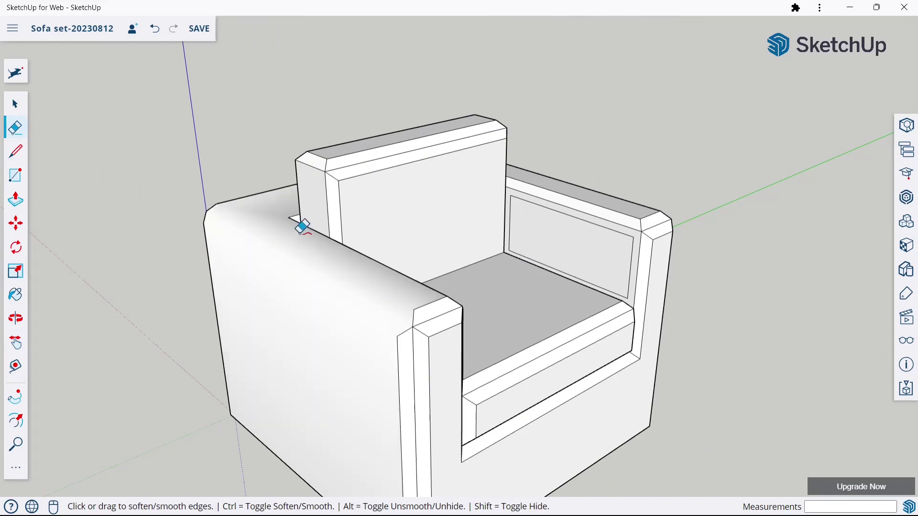
left_click(325, 171, "ctrl")
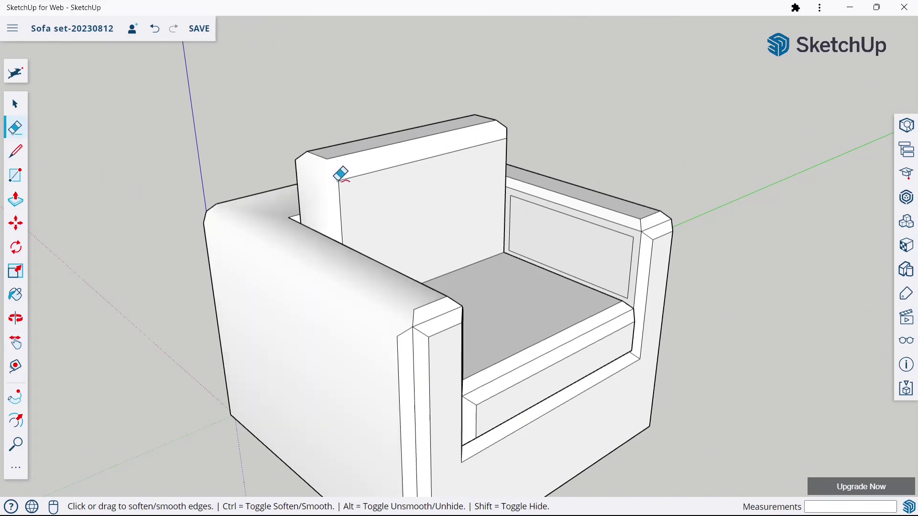
left_click(340, 179, "ctrl")
left_click(327, 159, "ctrl")
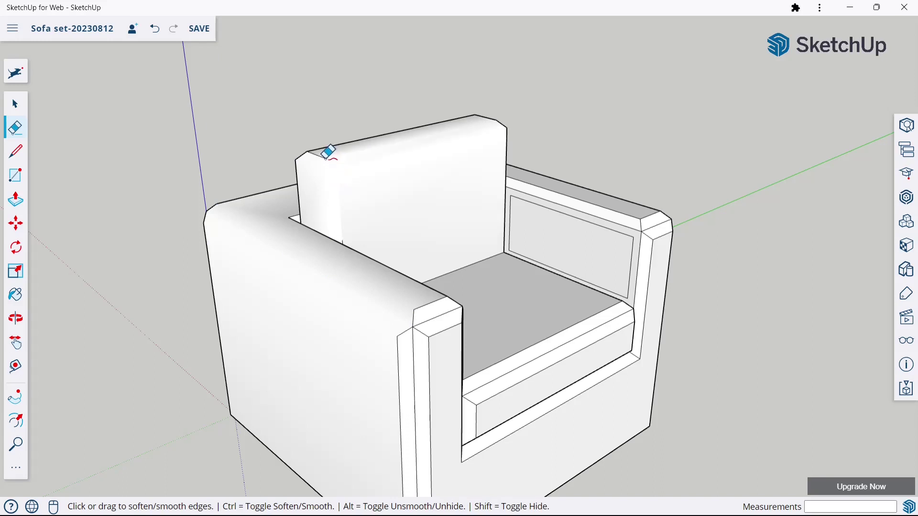
left_click(327, 153, "ctrl")
scroll(324, 150, "down", 2)
scroll(400, 260, "up", 3)
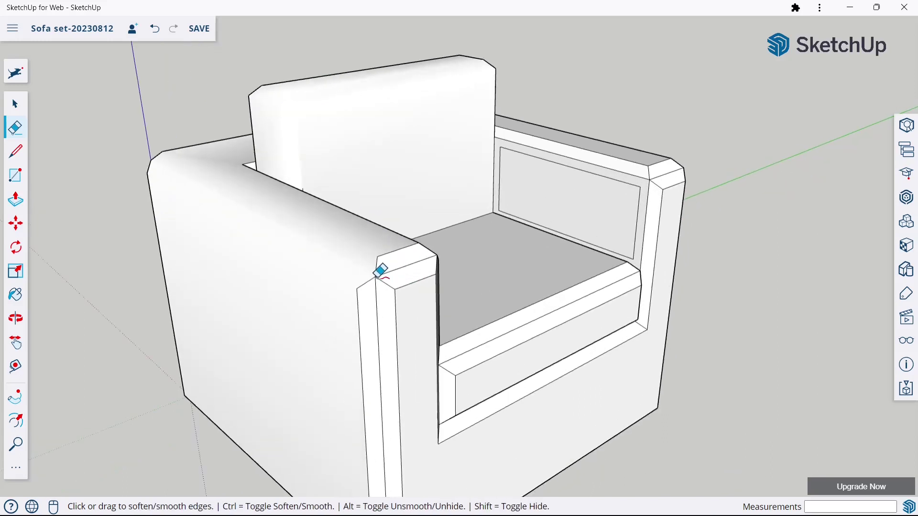
- Soften the arm's front-top corner edges and long vertical front edges
left_click(375, 277, "ctrl")
left_click(375, 278, "ctrl")
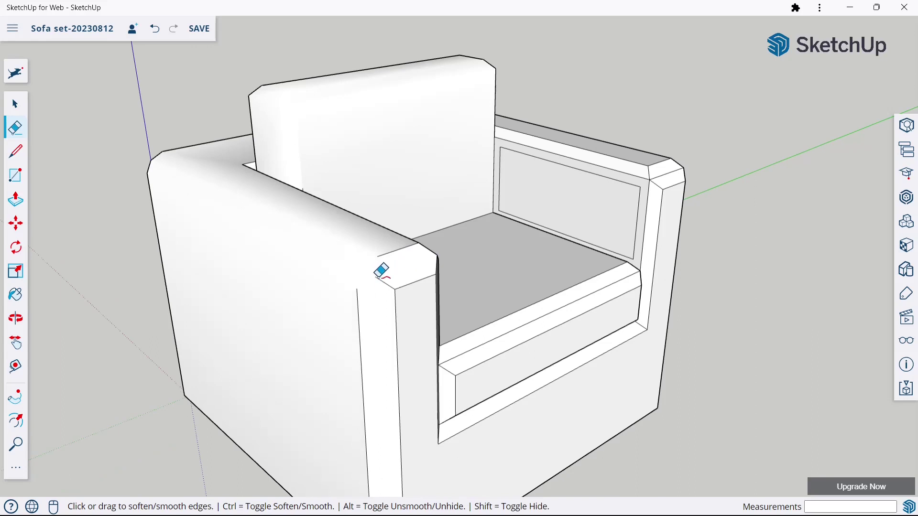
left_click(382, 254, "ctrl")
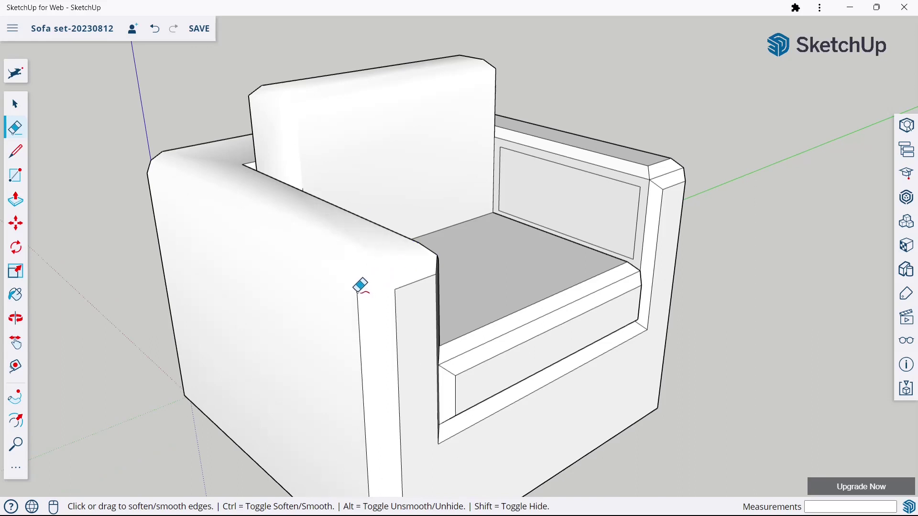
left_click(358, 297, "ctrl")
left_click(395, 289, "ctrl")
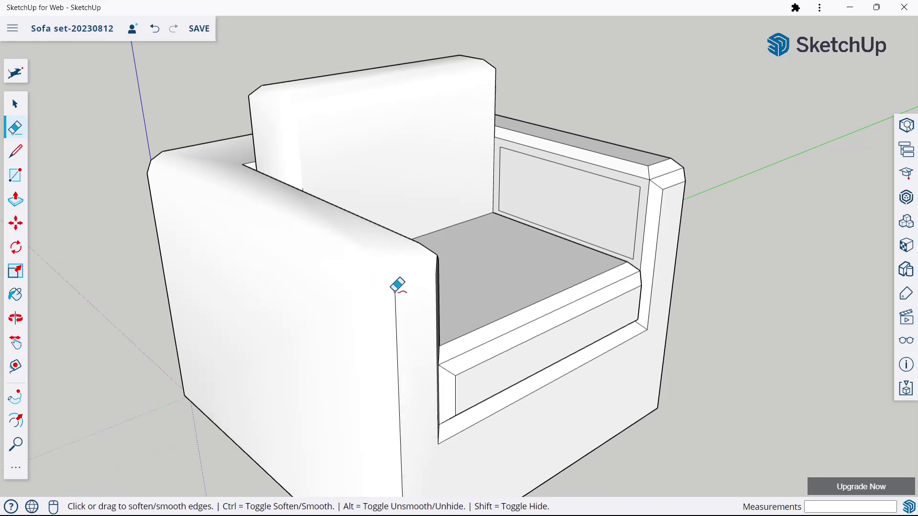
left_click(395, 292, "ctrl")
scroll(413, 225, "down", 3)
scroll(521, 191, "up", 3)
scroll(542, 192, "up", 2)
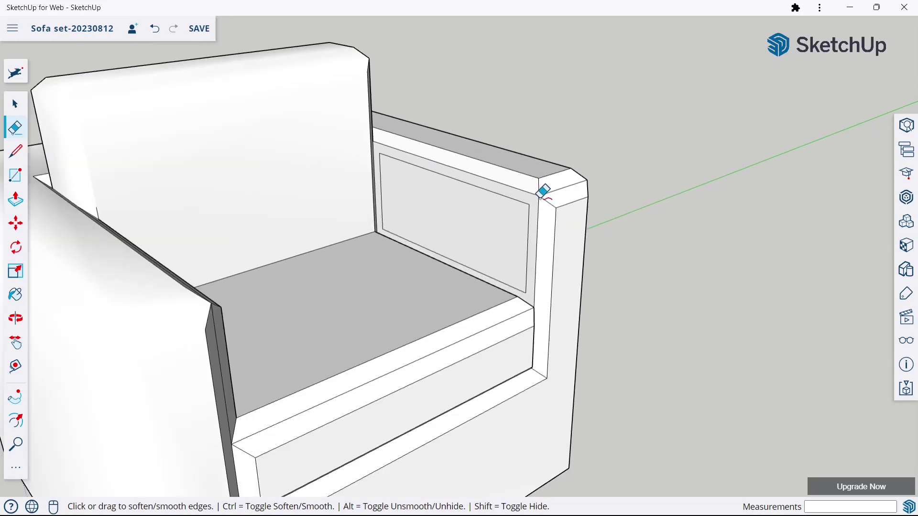
left_click(538, 194, "ctrl")
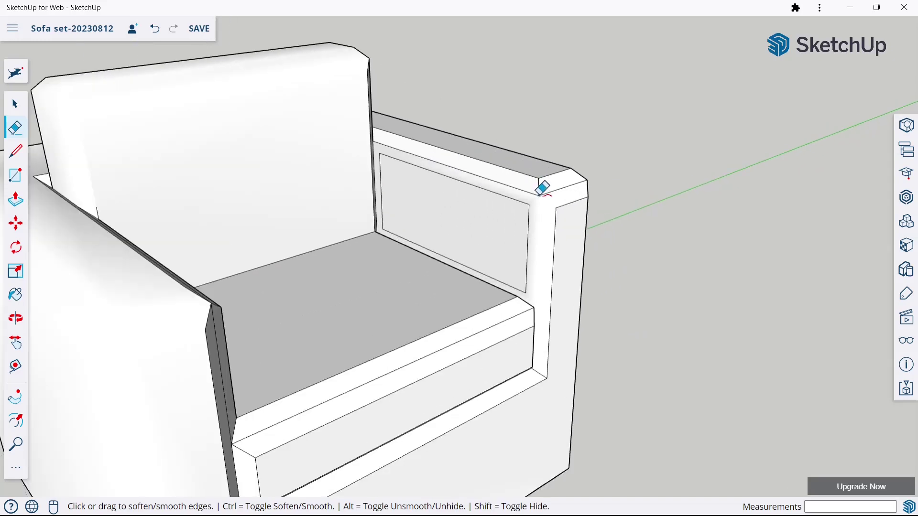
middle_click_drag(542, 188, 2, 218)
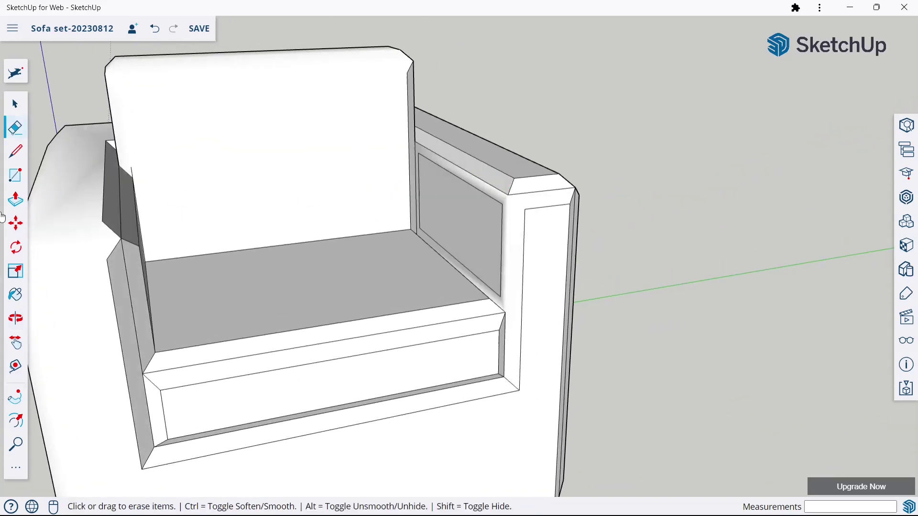
- Move the inset inner arm panel 25 mm so it sits flush
left_click(13, 226)
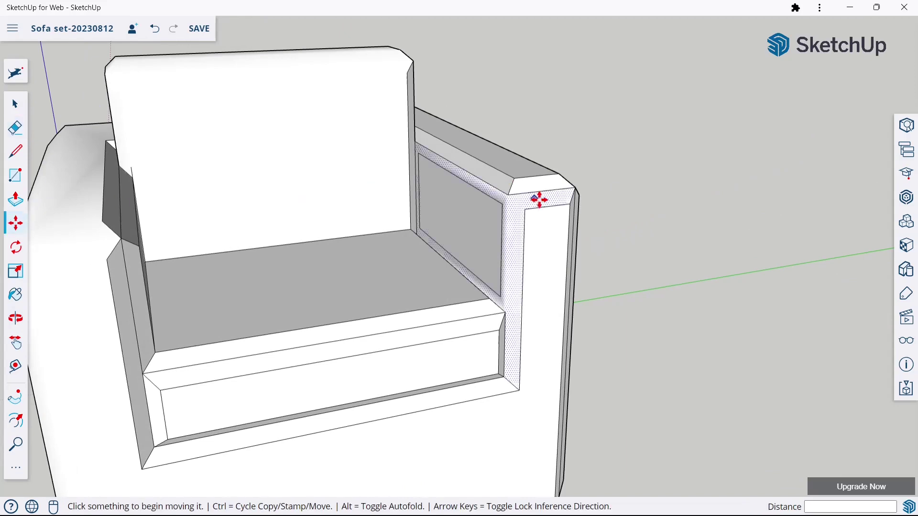
left_click(453, 222)
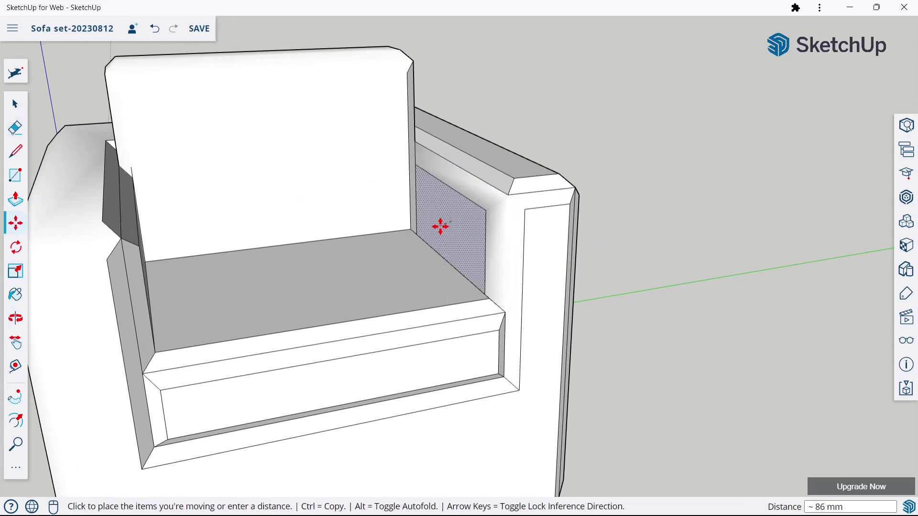
type("25")
key("Return")
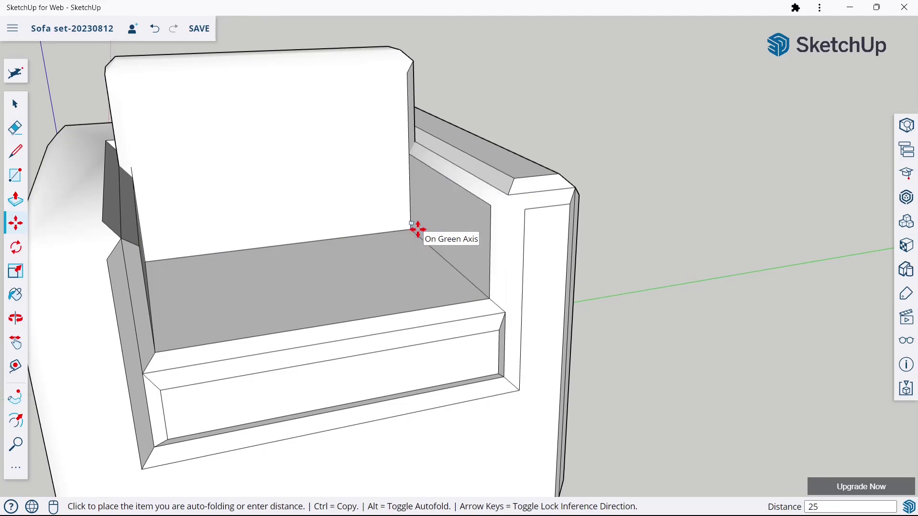
- Soften the right arm's inner edge and its top bevel edges
left_click(15, 127)
key("ctrl")
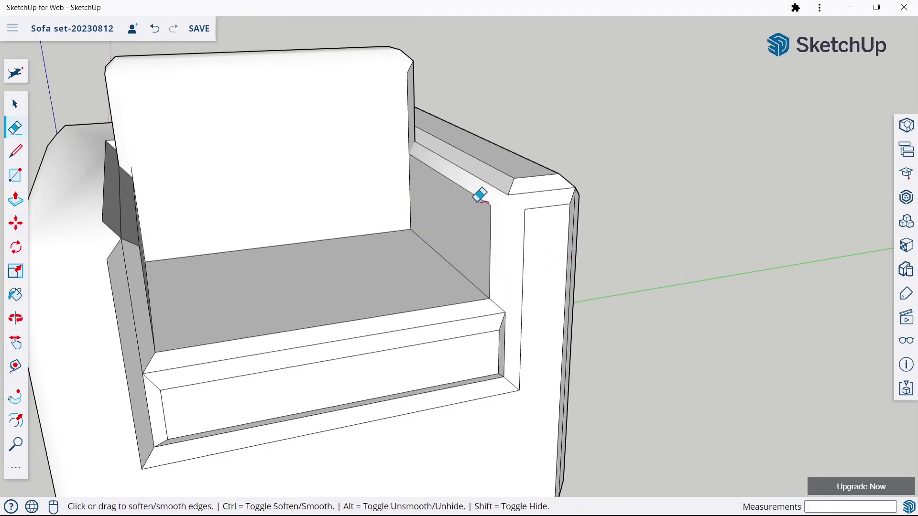
left_click(490, 205, "ctrl")
left_click_drag(487, 203, 506, 193, "ctrl")
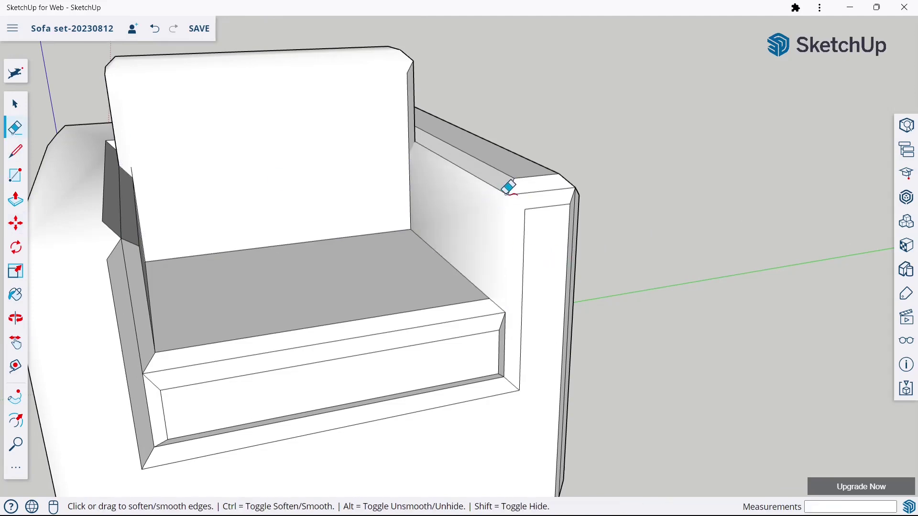
left_click(509, 195, "ctrl")
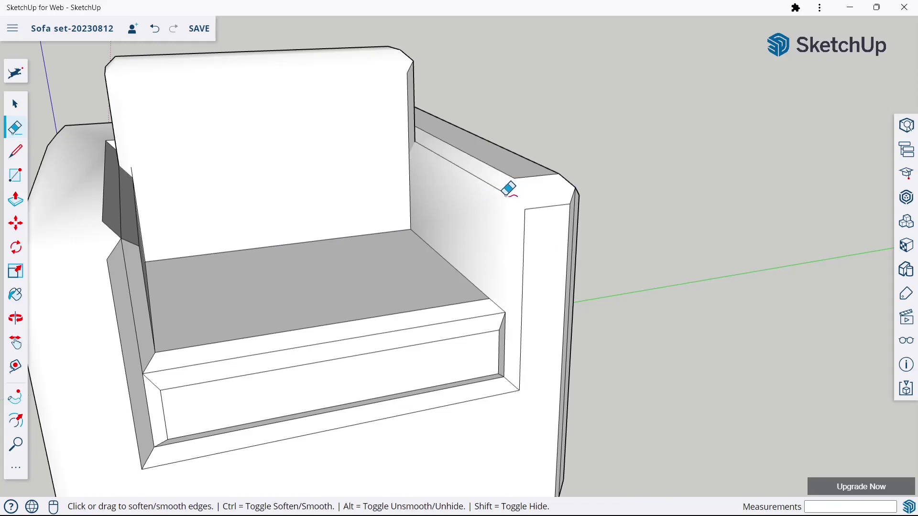
left_click(505, 195, "ctrl")
left_click(511, 175, "ctrl")
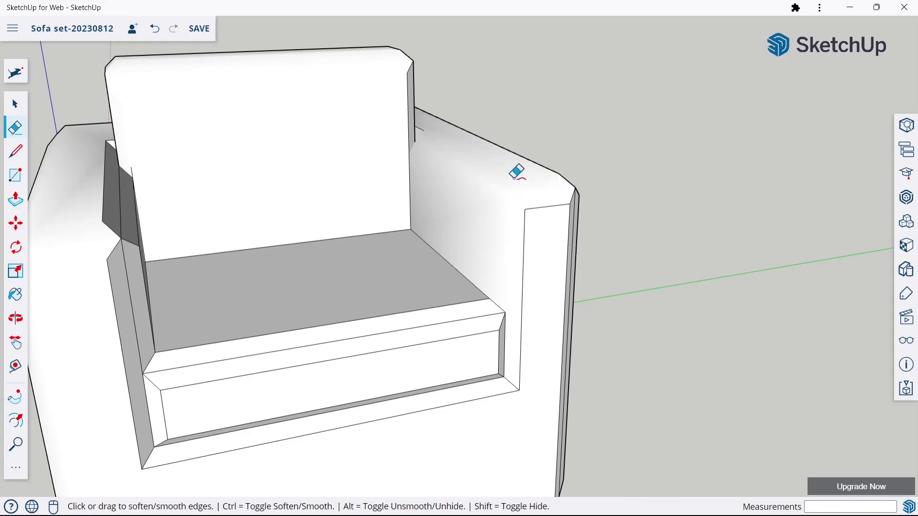
- Soften the left arm's inner and bevel edges and the seat cushion's top front edge
scroll(516, 183, "down", 3)
mouse_move(620, 225)
middle_mouse_down()
mouse_move(420, 297)
mouse_move(296, 170)
middle_mouse_up()
scroll(249, 163, "up", 5)
left_click(252, 173, "ctrl")
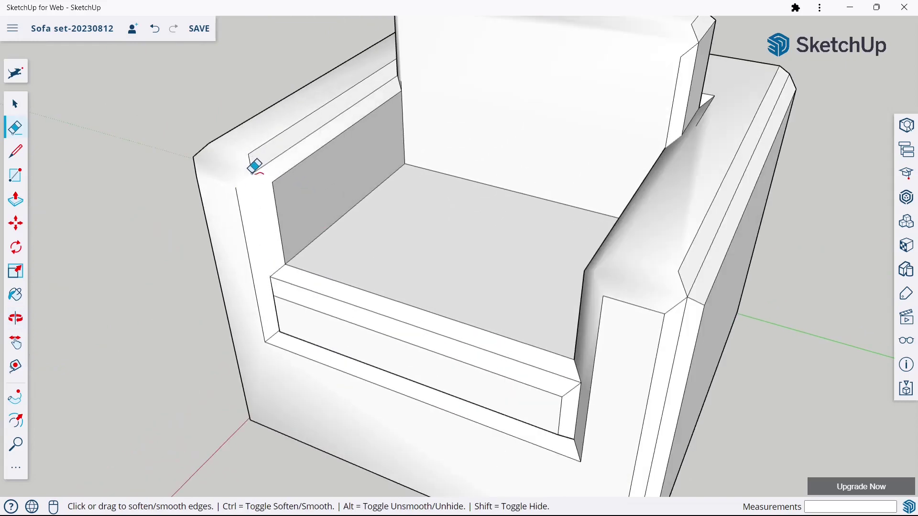
left_click(252, 170, "ctrl")
left_click(250, 153, "ctrl")
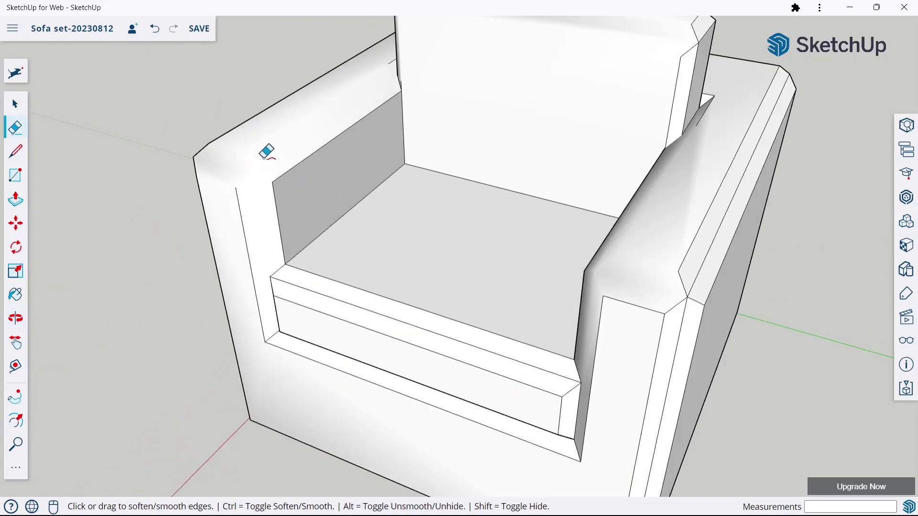
left_click(286, 169, "ctrl")
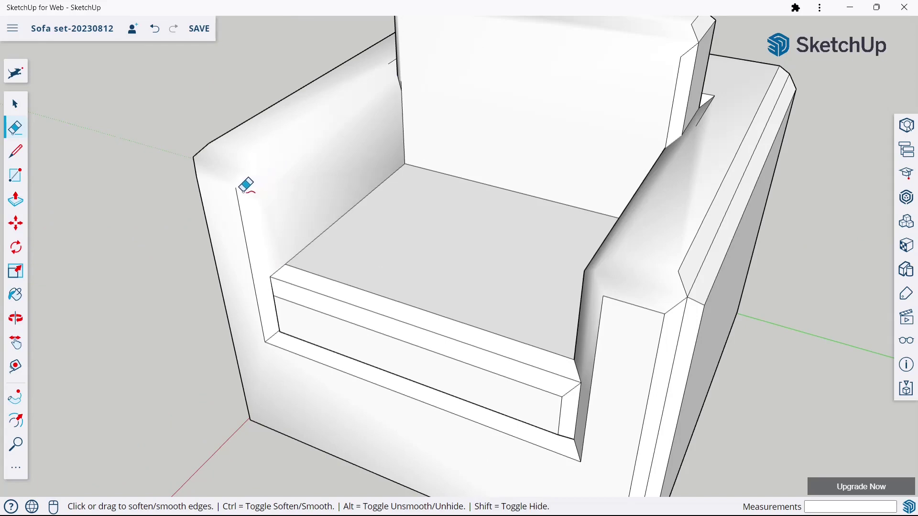
scroll(253, 176, "down", 5)
scroll(267, 220, "up", 4)
left_click(268, 237, "ctrl")
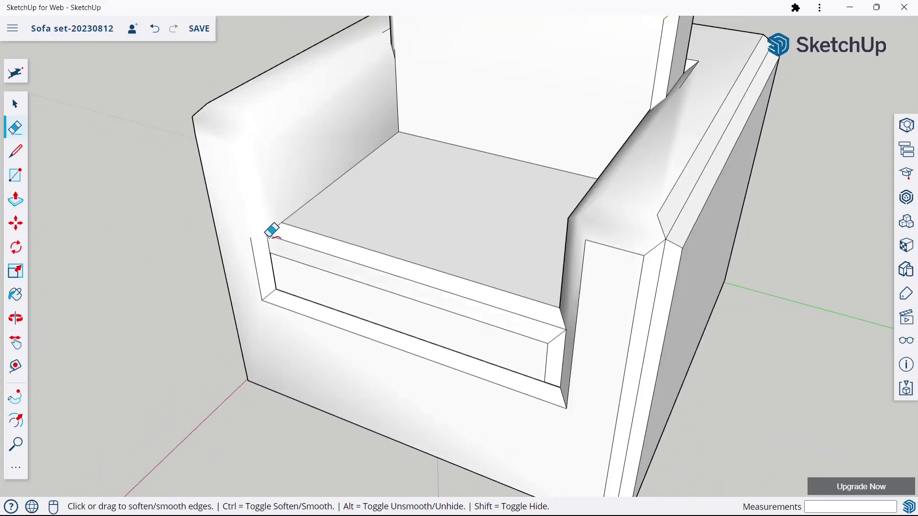
- Soften the seat cushion's back-left, front, top-front and bottom-front edges
left_click(288, 217, "ctrl")
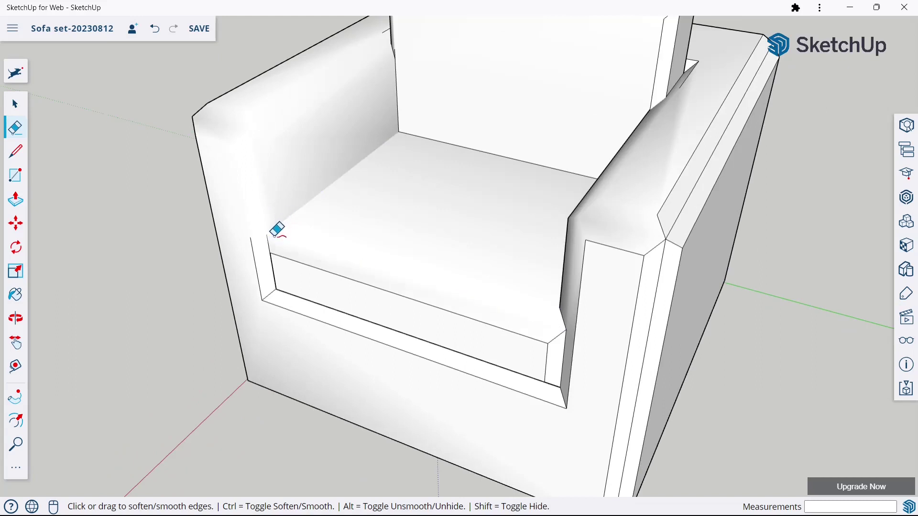
left_click(266, 237, "ctrl")
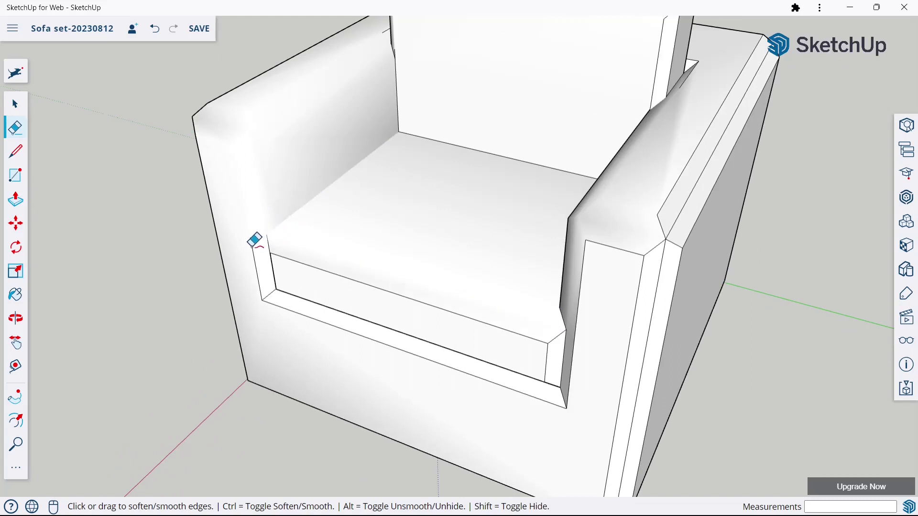
left_click(277, 256, "ctrl")
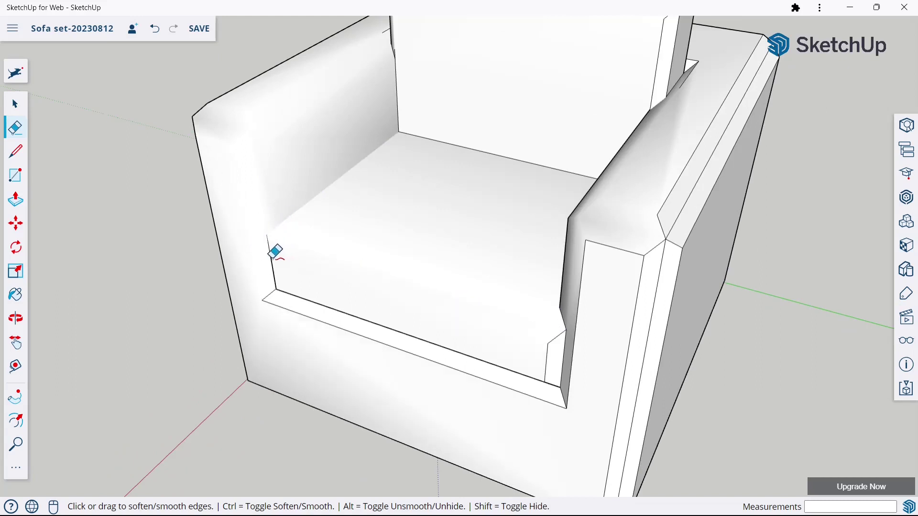
left_click(279, 290, "ctrl")
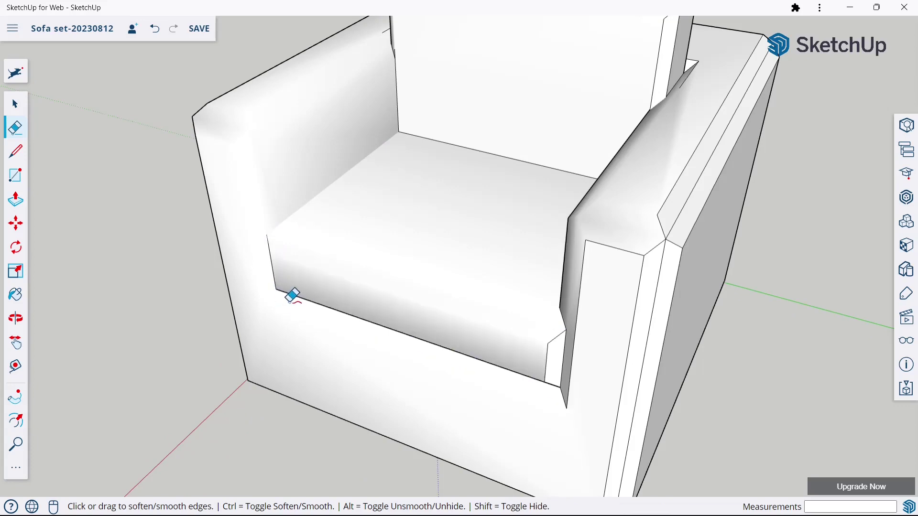
scroll(293, 293, "down", 5)
middle_click_drag(336, 239, 635, 148)
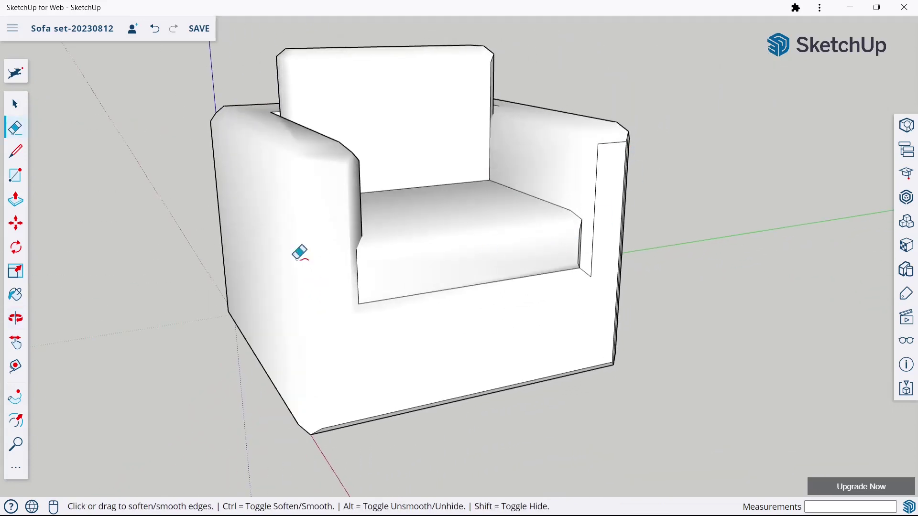
scroll(300, 252, "up", 3)
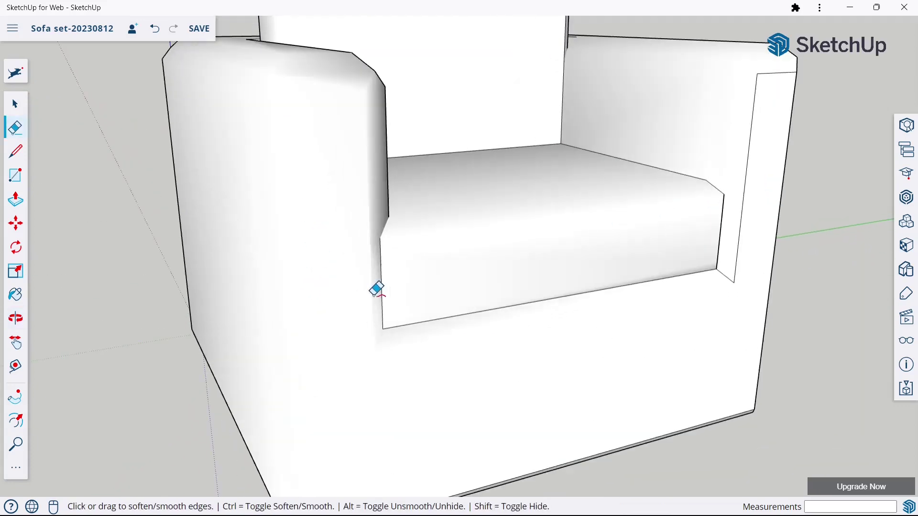
left_click(387, 328, "ctrl")
- Soften the seat's right corner edges and the edges where the seat meets the arm
scroll(389, 306, "down", 3)
scroll(664, 250, "up", 5)
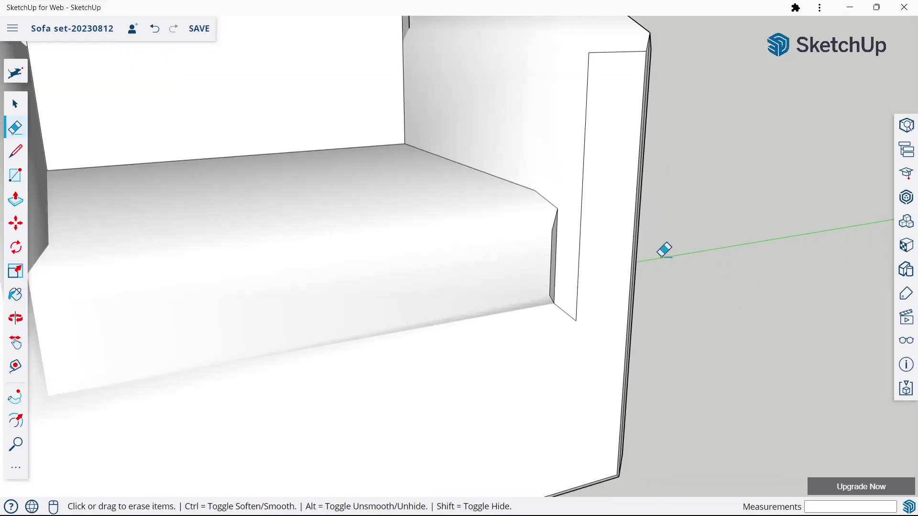
left_click(550, 296, "ctrl")
left_click(556, 304, "ctrl")
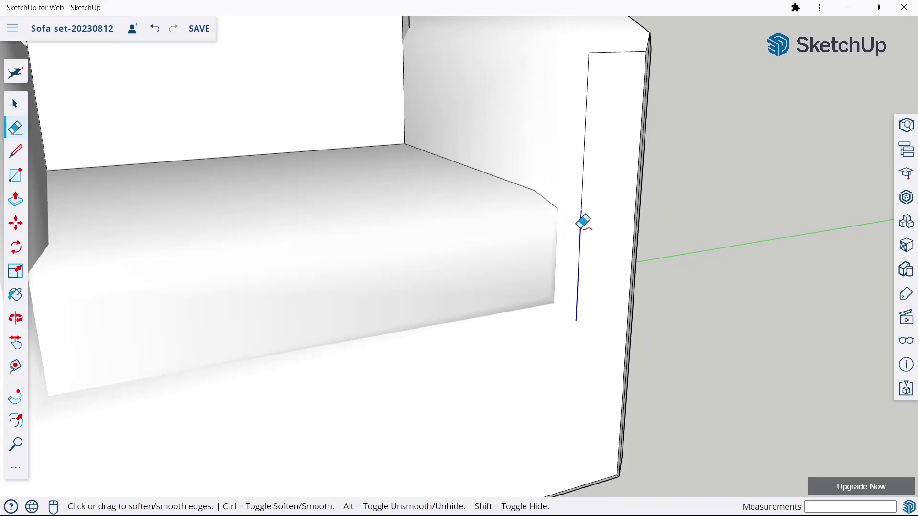
scroll(583, 222, "down", 5)
middle_click_drag(594, 209, 512, 266)
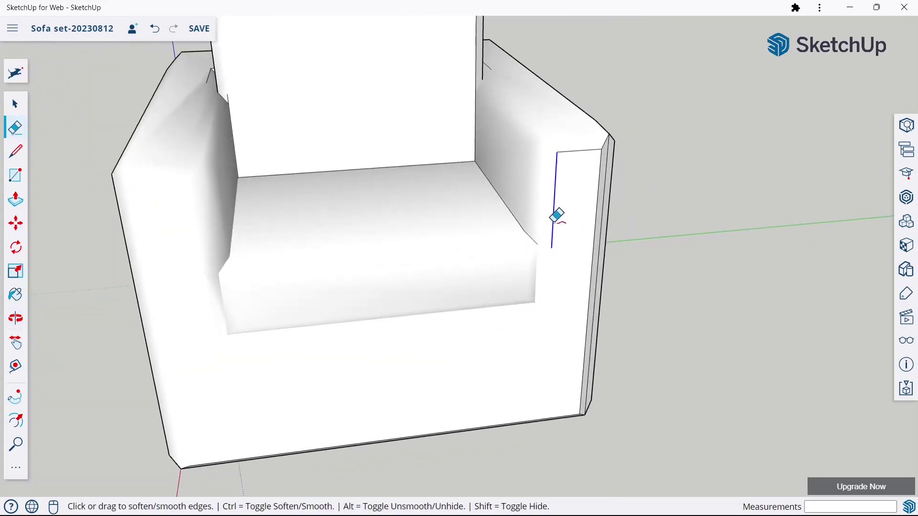
left_click_drag(557, 216, 573, 152, "ctrl")
left_click_drag(534, 198, 519, 224, "ctrl")
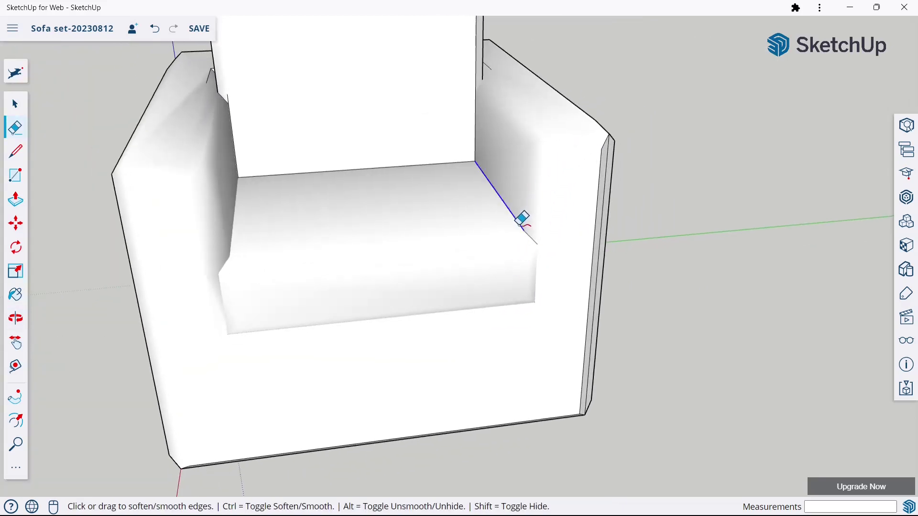
mouse_move(529, 227)
middle_mouse_down()
mouse_move(308, 293)
mouse_move(392, 136)
mouse_move(389, 191)
mouse_move(365, 82)
middle_mouse_up()
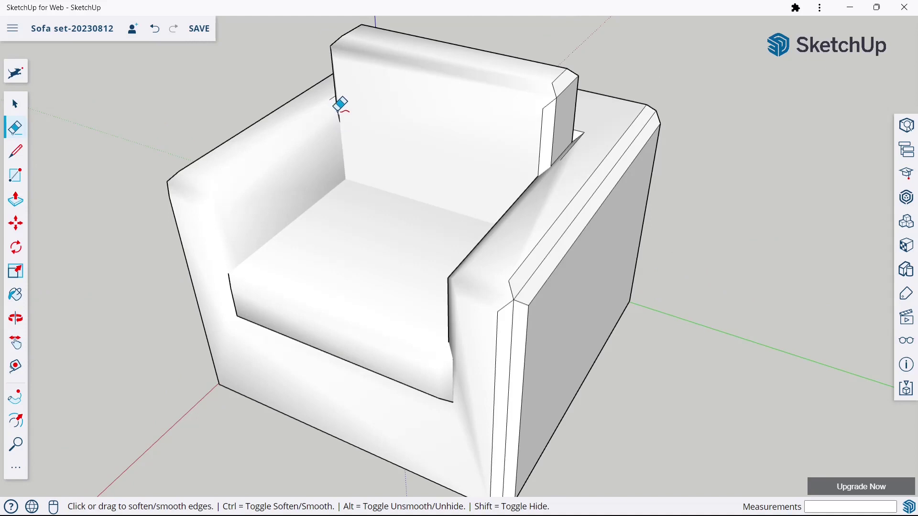
- Soften the armrest corner edges, the long diagonal armrest edge and the grey side face's edge
scroll(512, 275, "up", 3)
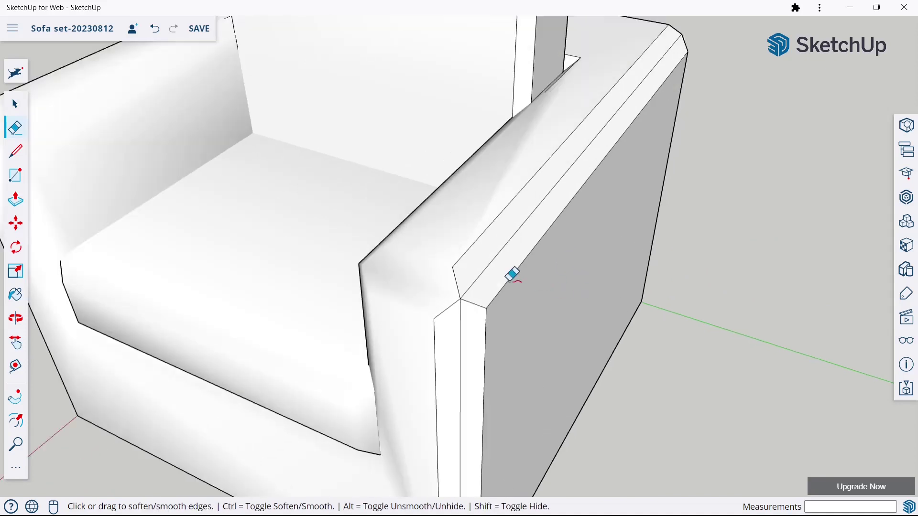
scroll(462, 298, "up", 2)
left_click(452, 297, "ctrl")
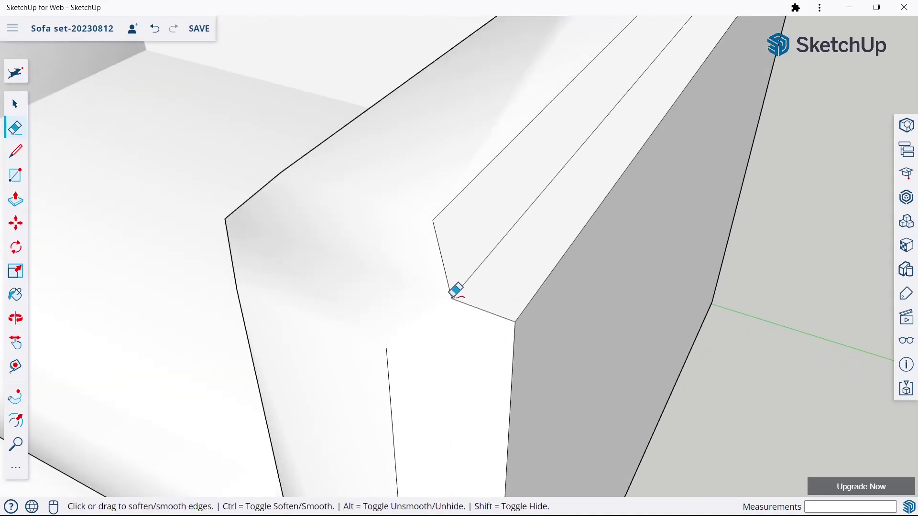
left_click(451, 297, "ctrl")
left_click(449, 203, "ctrl")
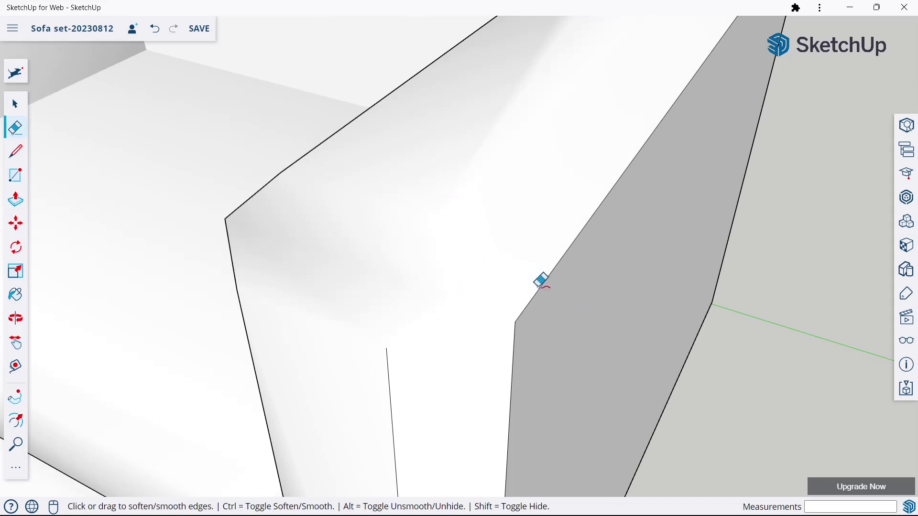
left_click(516, 319, "ctrl")
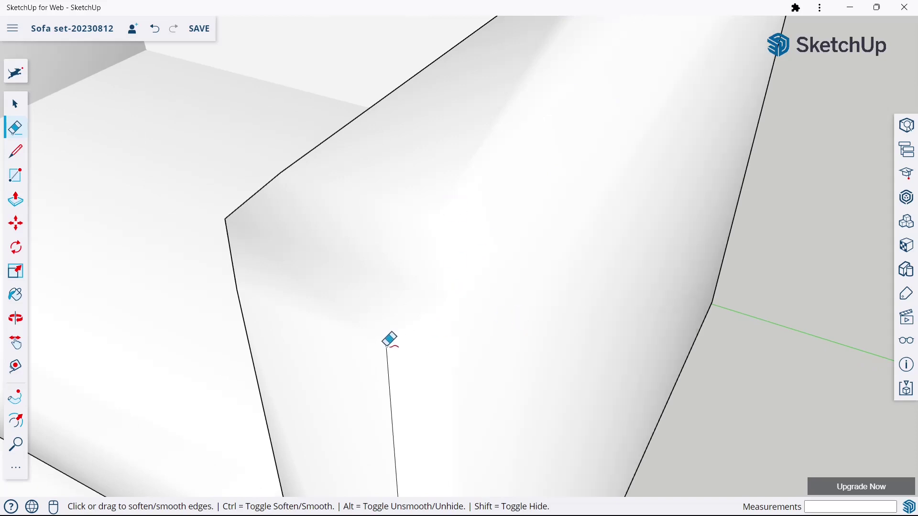
- On the chair's other side, soften the arm corner strip, armrest edge and vertical edge below it
scroll(390, 341, "down", 3)
scroll(486, 230, "down", 3)
scroll(486, 230, "down", 2)
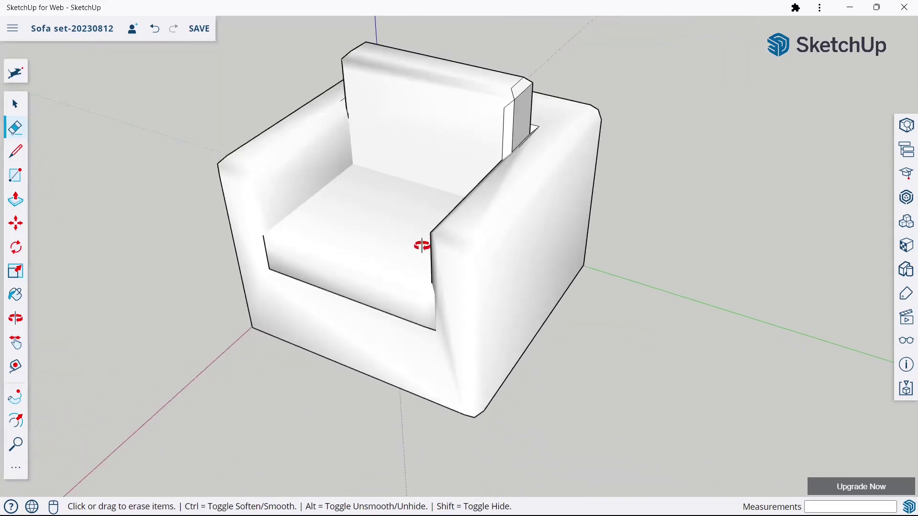
middle_click_drag(422, 245, 602, 194)
middle_click_drag(469, 258, 674, 260)
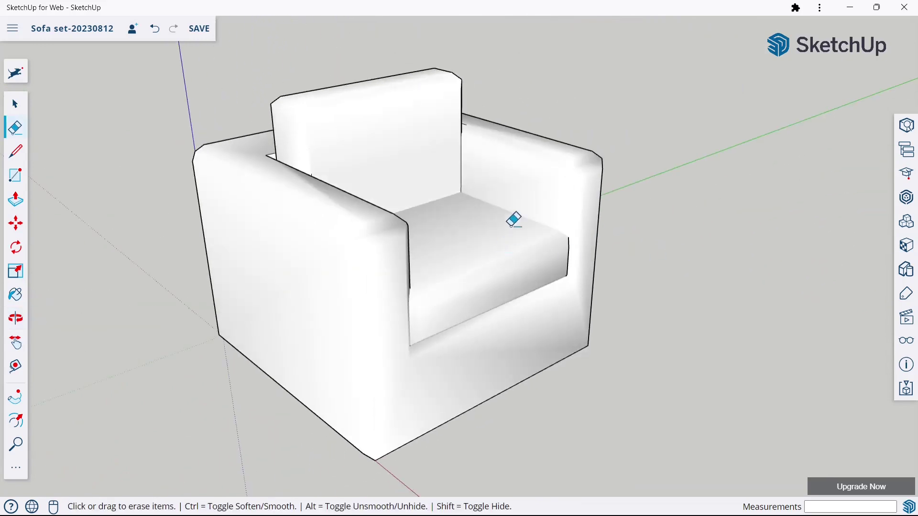
mouse_move(513, 220)
middle_mouse_down()
mouse_move(510, 205)
mouse_move(336, 232)
mouse_move(594, 231)
mouse_move(348, 252)
mouse_move(460, 267)
middle_mouse_up()
scroll(404, 231, "up", 5)
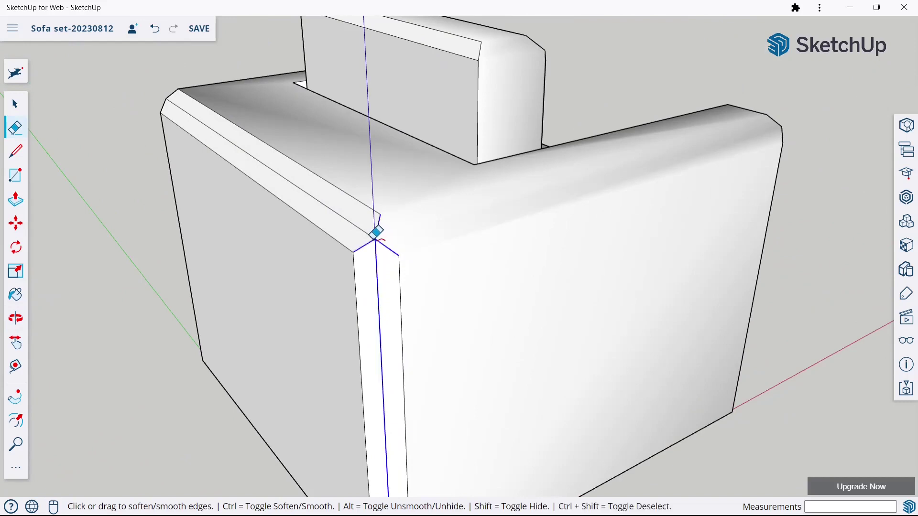
left_click(376, 233, "ctrl")
left_click_drag(376, 231, 382, 210, "ctrl")
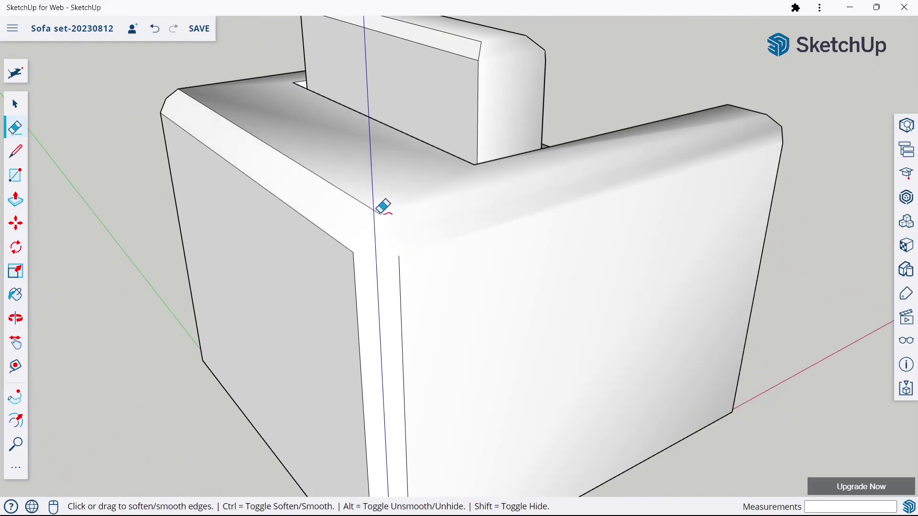
left_click(353, 247, "ctrl")
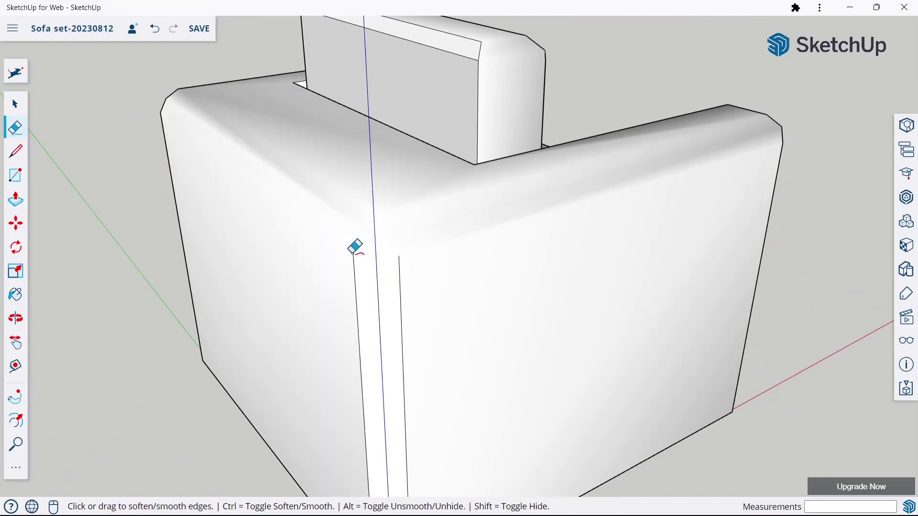
left_click(399, 254, "ctrl")
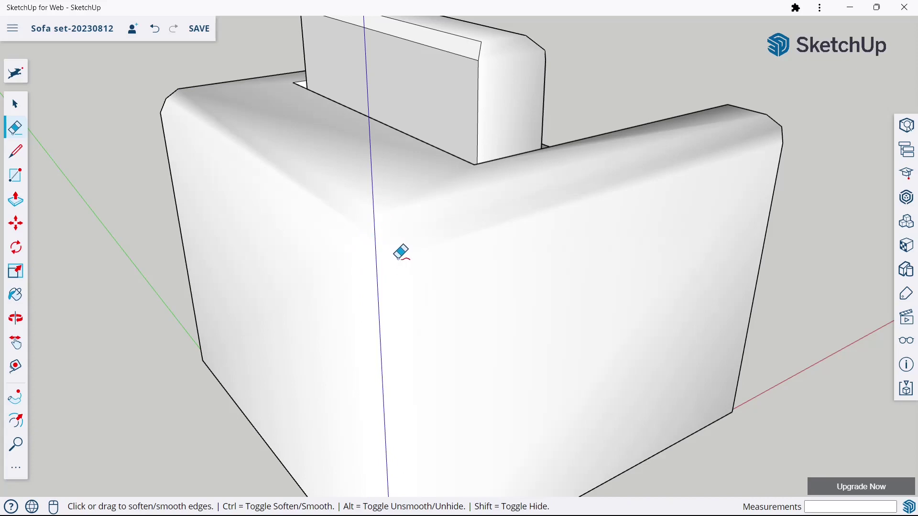
- Soften the back cushion's vertical corner edge and its top edges
left_click(478, 134, "ctrl")
middle_click_drag(467, 169, 458, 126)
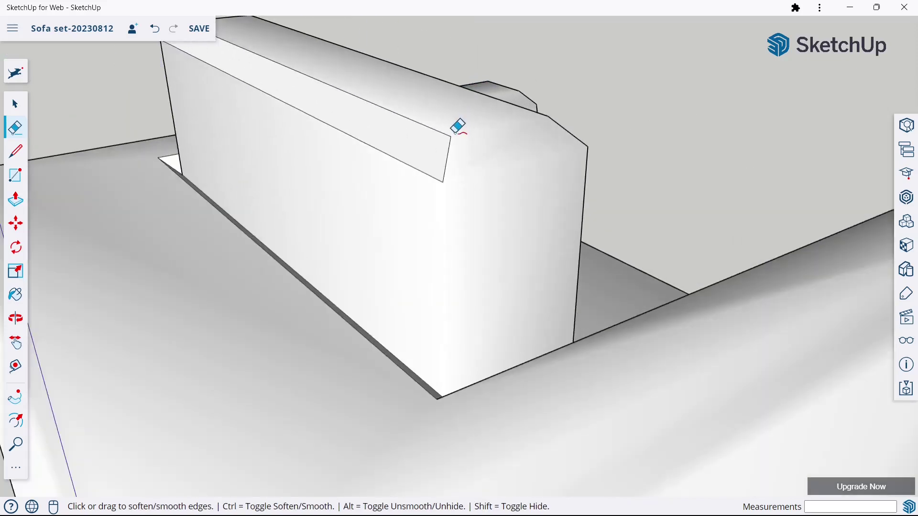
left_click(450, 134, "ctrl")
left_click(449, 135, "ctrl")
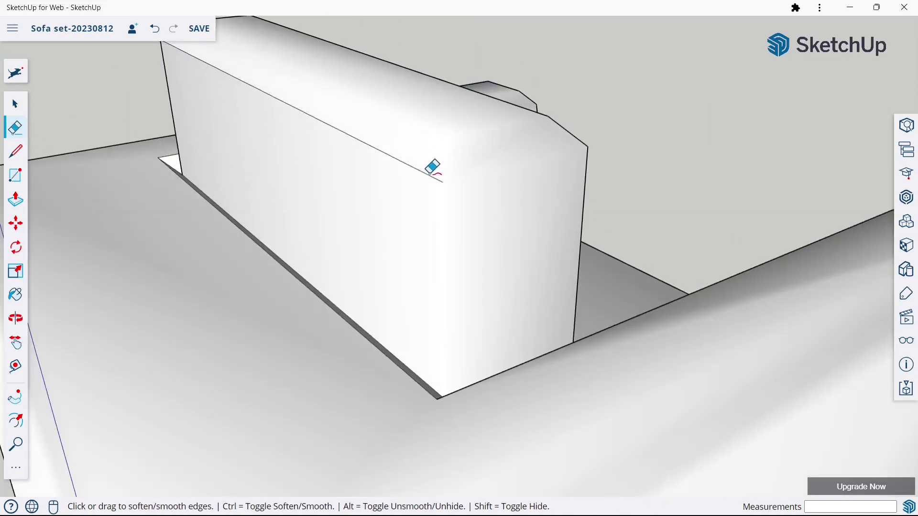
left_click(429, 175, "ctrl")
- Orbit beneath the chair and soften the bottom corner bevel edge
scroll(429, 177, "down", 5)
mouse_move(426, 182)
middle_mouse_down()
mouse_move(596, 172)
mouse_move(596, 221)
middle_mouse_up()
mouse_move(502, 282)
middle_mouse_down()
mouse_move(498, 158)
mouse_move(594, 311)
mouse_move(363, 267)
middle_mouse_up()
scroll(530, 334, "up", 5)
scroll(580, 319, "up", 2)
left_click(578, 326, "ctrl")
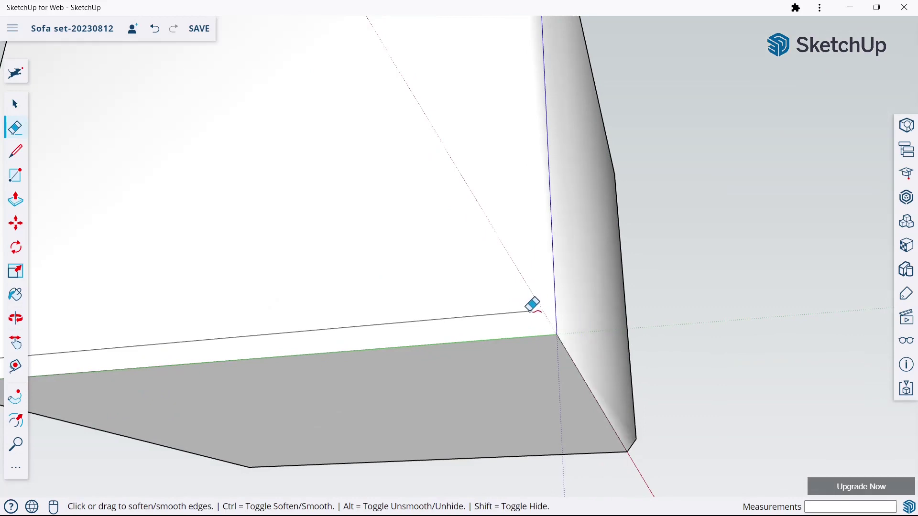
- Soften the armchair base's bottom edges and the dividing edges on its left face
left_click(532, 306, "ctrl")
scroll(478, 309, "down", 5)
middle_click_drag(428, 312, 626, 269)
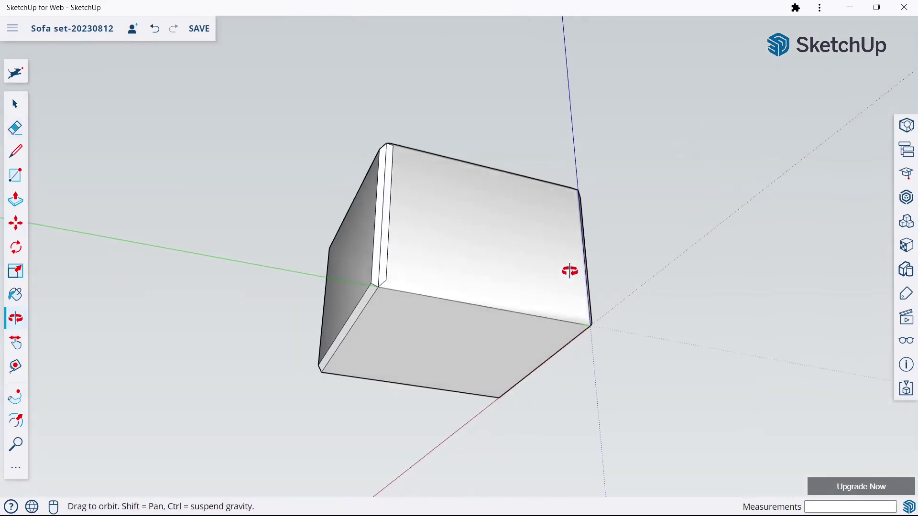
scroll(356, 275, "up", 5)
scroll(358, 277, "up", 3)
left_click(359, 282, "ctrl")
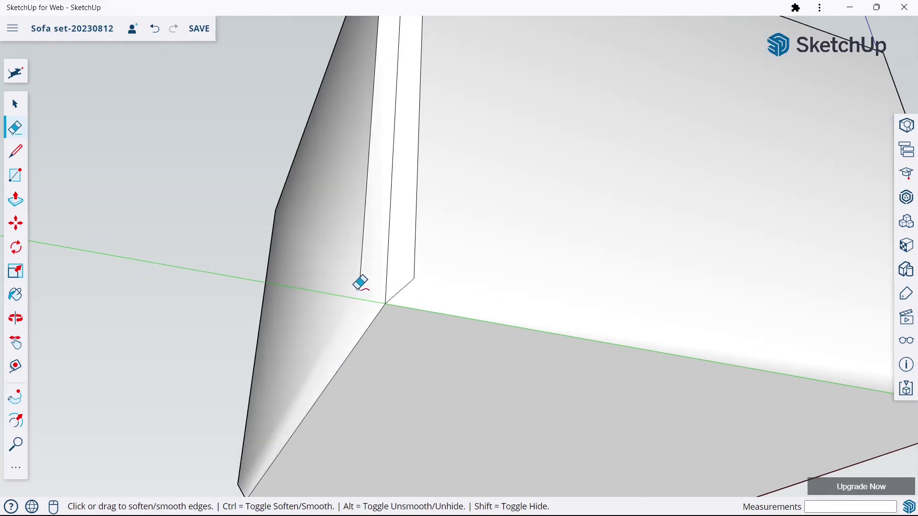
left_click(387, 281, "ctrl")
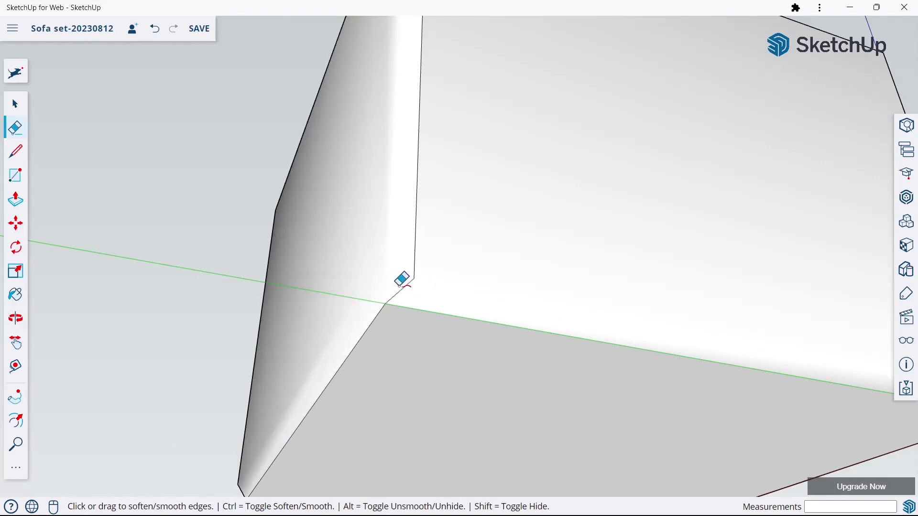
left_click(402, 290, "ctrl")
left_click(415, 267, "ctrl")
scroll(384, 310, "down", 5)
scroll(631, 281, "down", 5)
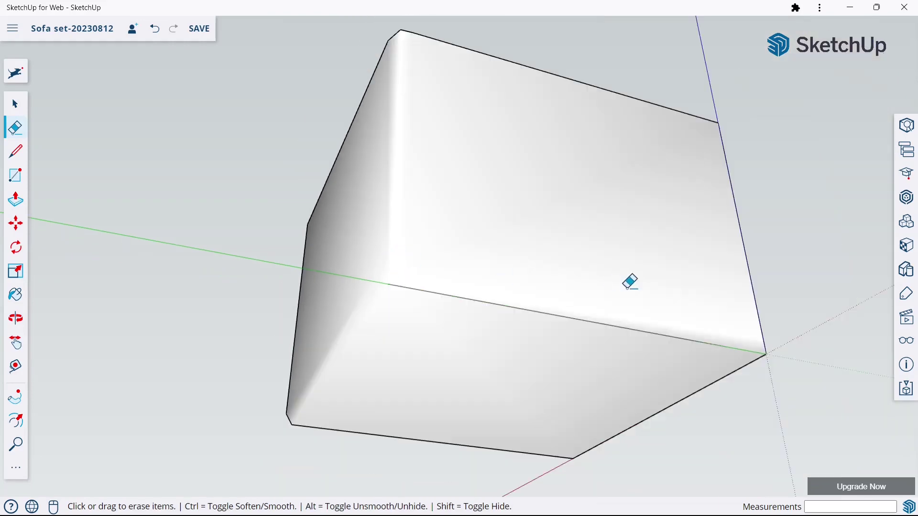
mouse_move(631, 281)
middle_mouse_down()
mouse_move(273, 290)
mouse_move(532, 292)
mouse_move(463, 277)
mouse_move(651, 303)
mouse_move(860, 288)
mouse_move(621, 300)
mouse_move(658, 305)
mouse_move(469, 280)
mouse_move(444, 379)
middle_mouse_up()
left_click(545, 285, "ctrl")
left_click(505, 282, "ctrl")
scroll(506, 294, "up", 5)
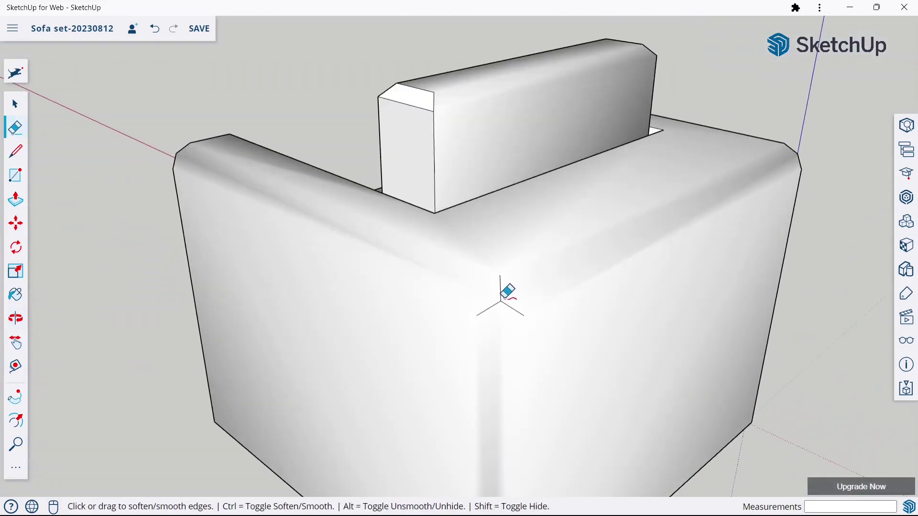
- Soften the backrest's vertical edge and the edges of the seat-corner block
left_click(439, 174)
middle_click_drag(421, 180, 655, 308)
scroll(562, 180, "up", 3)
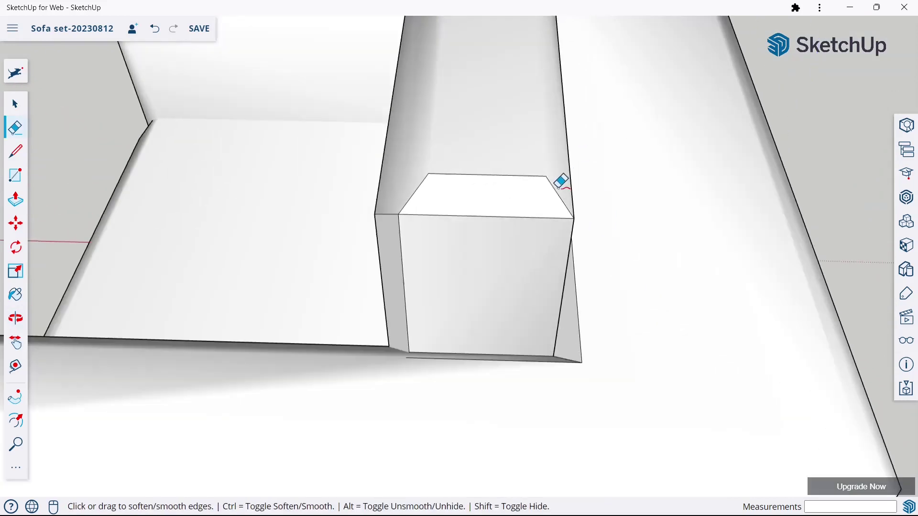
left_click(543, 176, "ctrl")
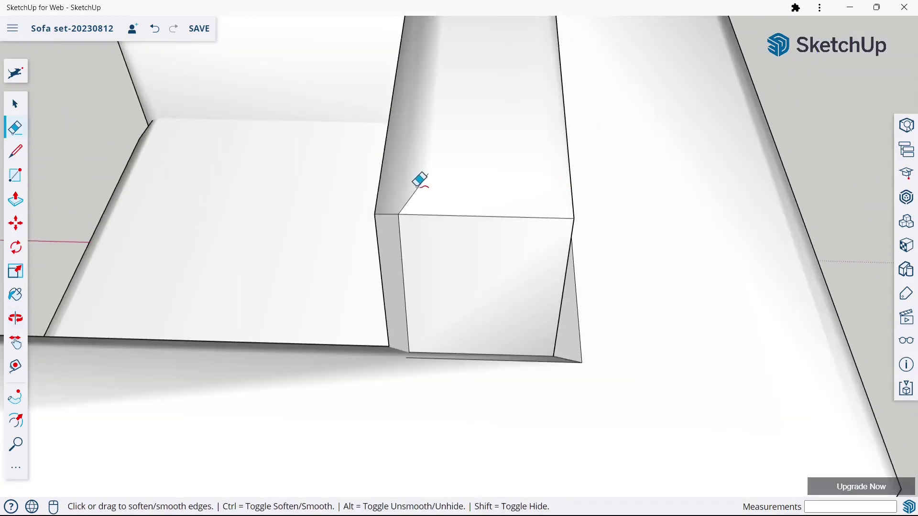
left_click(419, 188, "ctrl")
left_click(419, 215, "ctrl")
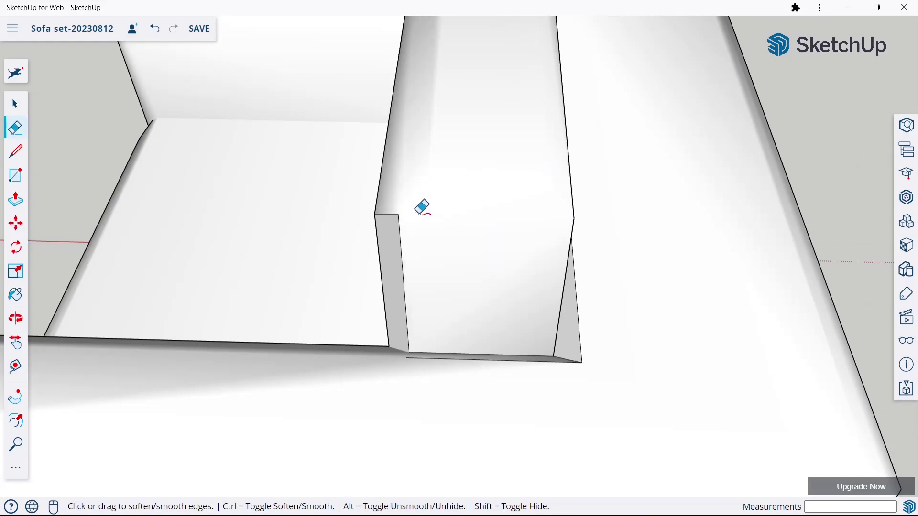
left_click(399, 219, "ctrl")
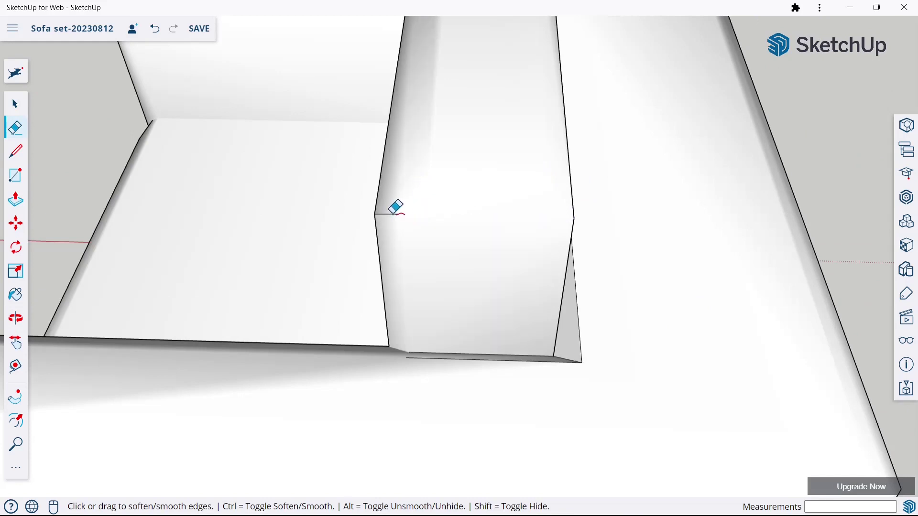
left_click(394, 213, "ctrl")
- Soften the lower horizontal edge and vertical edge at the arm's base
mouse_move(498, 264)
middle_mouse_down()
mouse_move(573, 256)
mouse_move(492, 252)
mouse_move(553, 312)
middle_mouse_up()
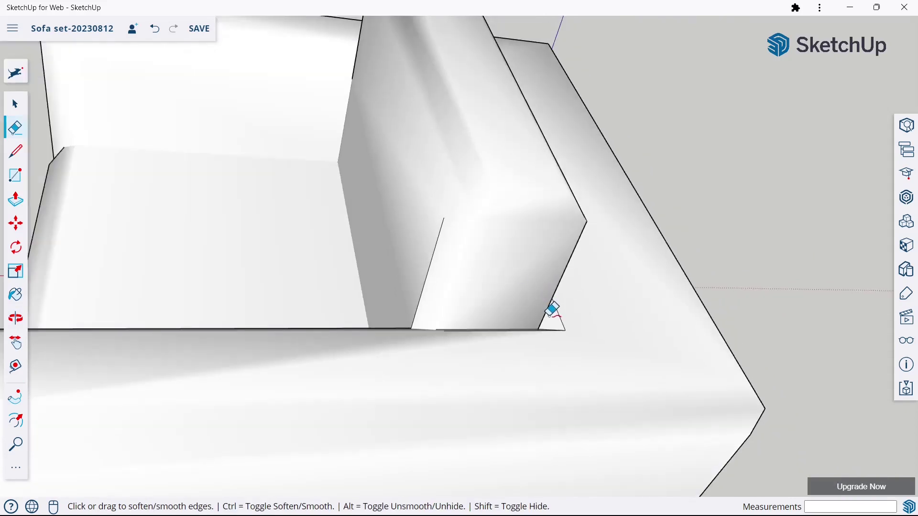
scroll(553, 312, "up", 3)
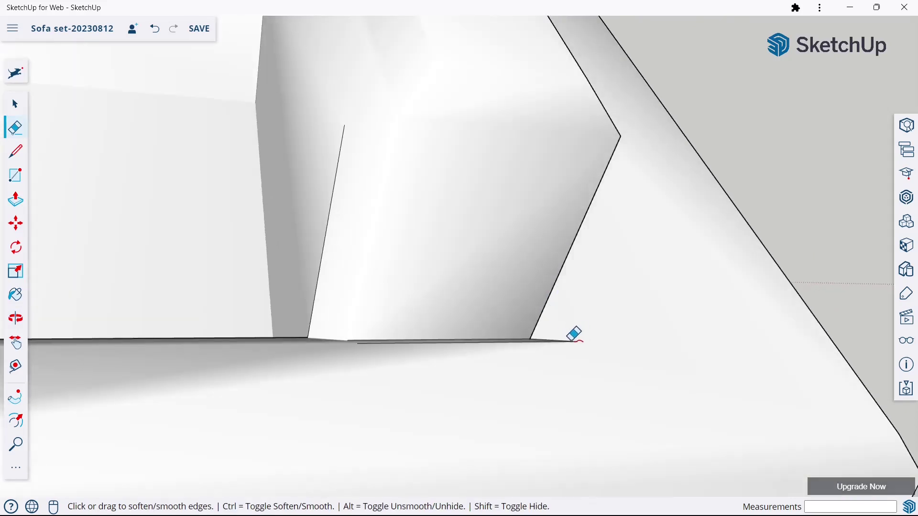
left_click(566, 340, "ctrl")
scroll(483, 264, "down", 3)
scroll(484, 264, "down", 3)
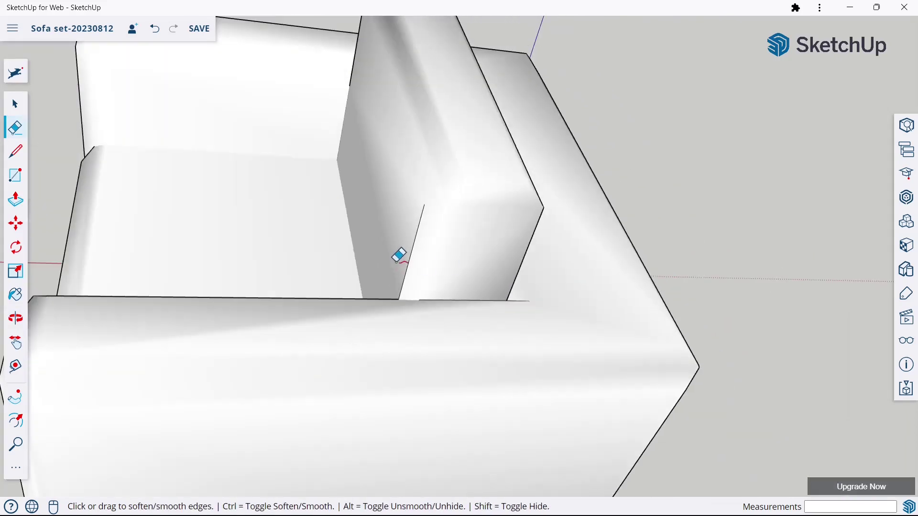
left_click_drag(402, 254, 418, 225, "ctrl")
scroll(421, 220, "down", 5)
- Soften the edge in the left arm's inner corner and orbit around the smoothed chair
mouse_move(421, 220)
middle_mouse_down()
mouse_move(428, 263)
mouse_move(410, 210)
mouse_move(426, 248)
mouse_move(523, 232)
mouse_move(488, 305)
mouse_move(617, 248)
mouse_move(561, 308)
mouse_move(443, 336)
middle_mouse_up()
scroll(501, 216, "up", 3)
scroll(501, 216, "up", 3)
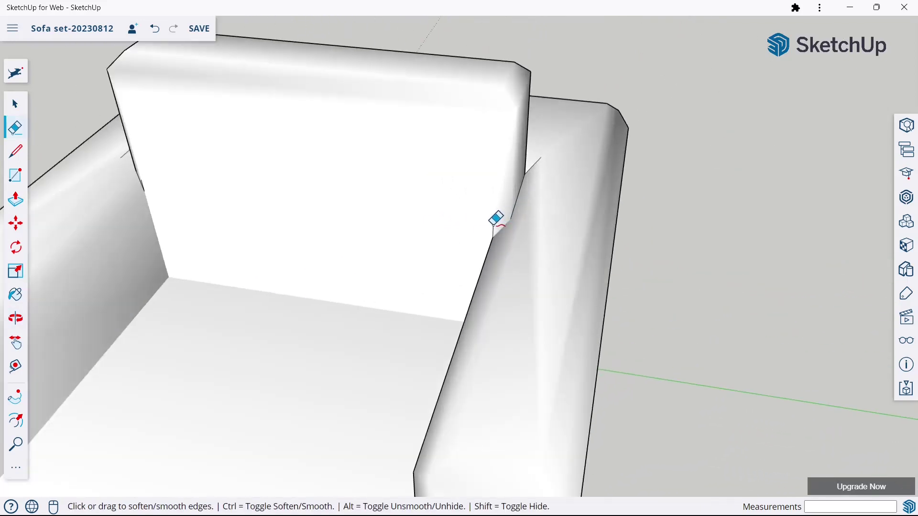
scroll(537, 157, "down", 4)
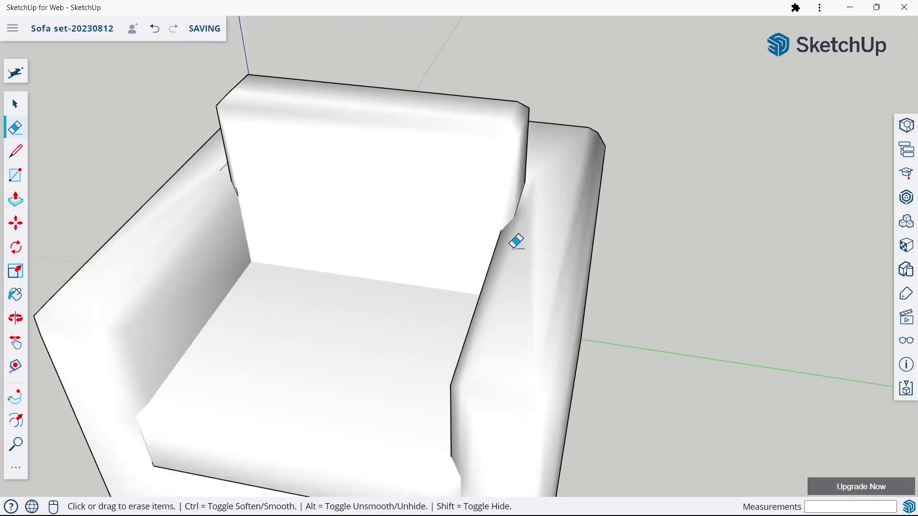
mouse_move(516, 238)
middle_mouse_down()
mouse_move(666, 189)
mouse_move(552, 204)
middle_mouse_up()
scroll(338, 230, "up", 3)
middle_click_drag(338, 229, 350, 284)
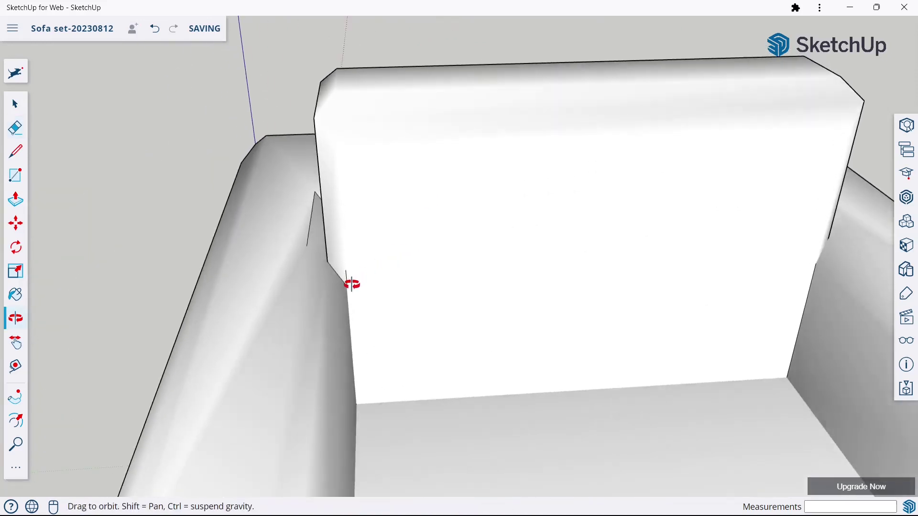
scroll(322, 190, "up", 3)
left_click(315, 191, "ctrl")
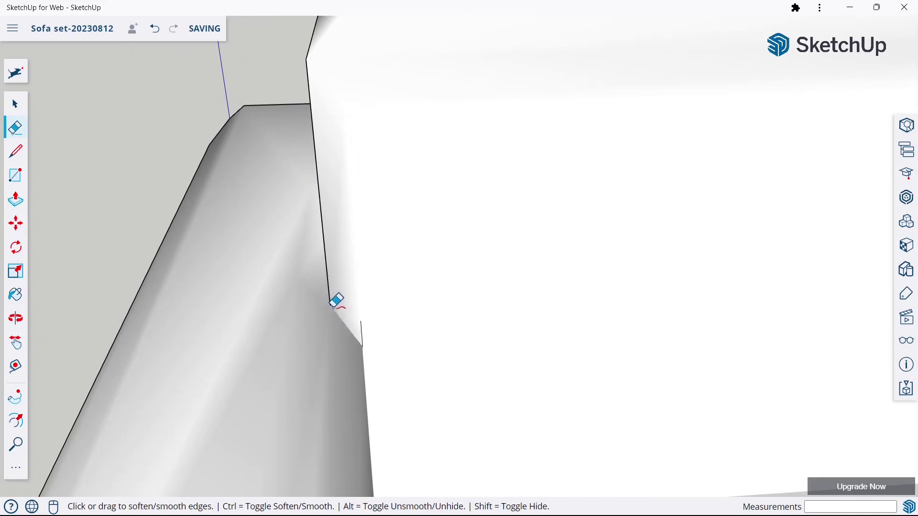
scroll(359, 325, "down", 5)
scroll(361, 236, "down", 3)
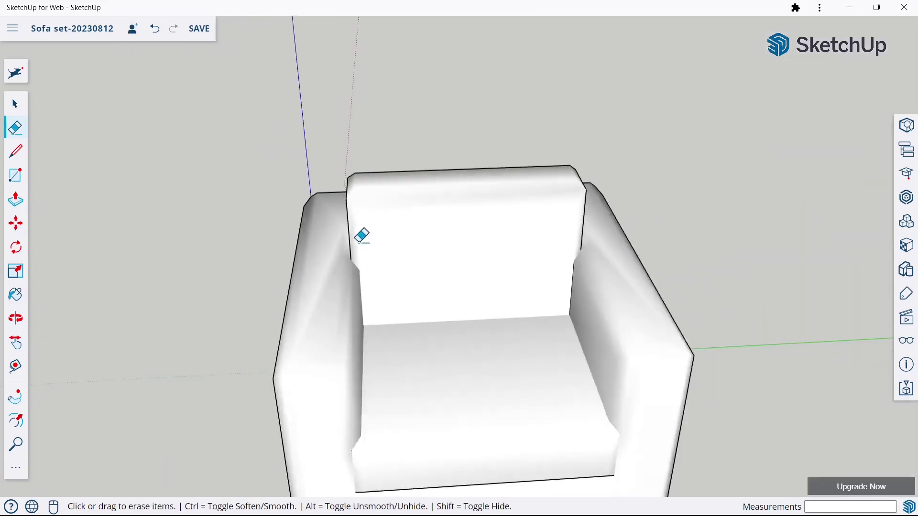
scroll(361, 237, "down", 2)
mouse_move(475, 213)
middle_mouse_down()
mouse_move(435, 261)
mouse_move(687, 193)
mouse_move(608, 233)
middle_mouse_up()
scroll(463, 327, "up", 3)
- Orbit to a three-quarter view of the armchair and save the model
left_click(19, 107)
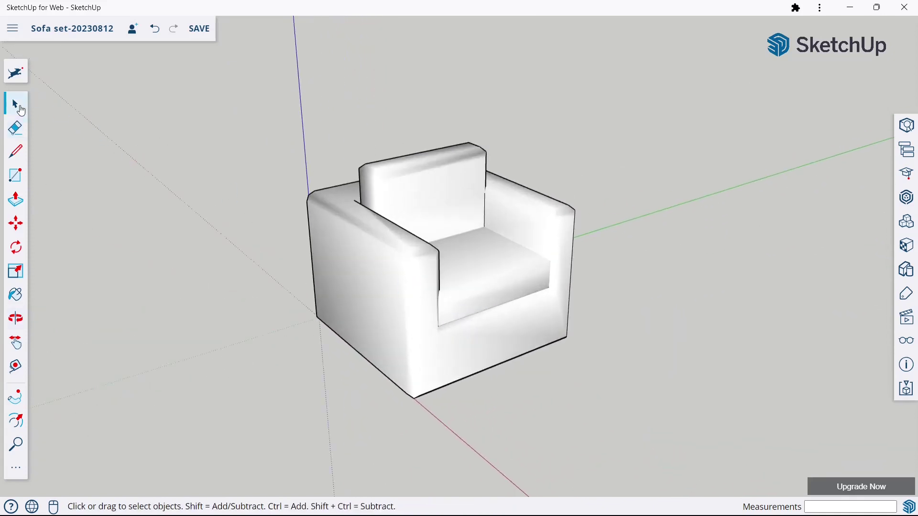
mouse_move(449, 225)
middle_mouse_down()
mouse_move(702, 268)
mouse_move(363, 299)
mouse_move(589, 263)
mouse_move(637, 268)
mouse_move(526, 282)
mouse_move(347, 272)
mouse_move(416, 292)
mouse_move(500, 285)
mouse_move(497, 303)
mouse_move(381, 338)
mouse_move(403, 351)
middle_mouse_up()
mouse_move(454, 269)
middle_mouse_down()
mouse_move(348, 291)
mouse_move(429, 331)
mouse_move(421, 334)
middle_mouse_up()
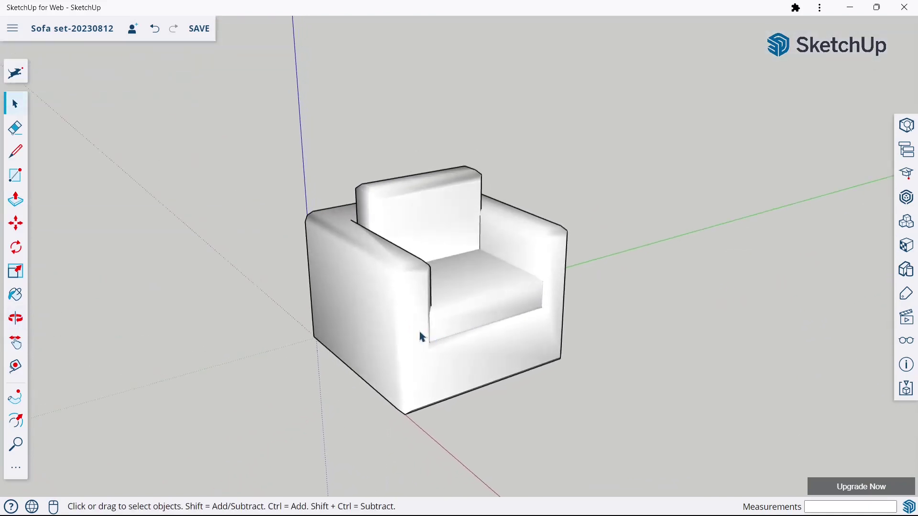
key("ctrl+s")
- Soften the base's upper and bottom edges, then orbit back to a front view
mouse_move(496, 314)
middle_mouse_down()
mouse_move(444, 165)
mouse_move(446, 188)
middle_mouse_up()
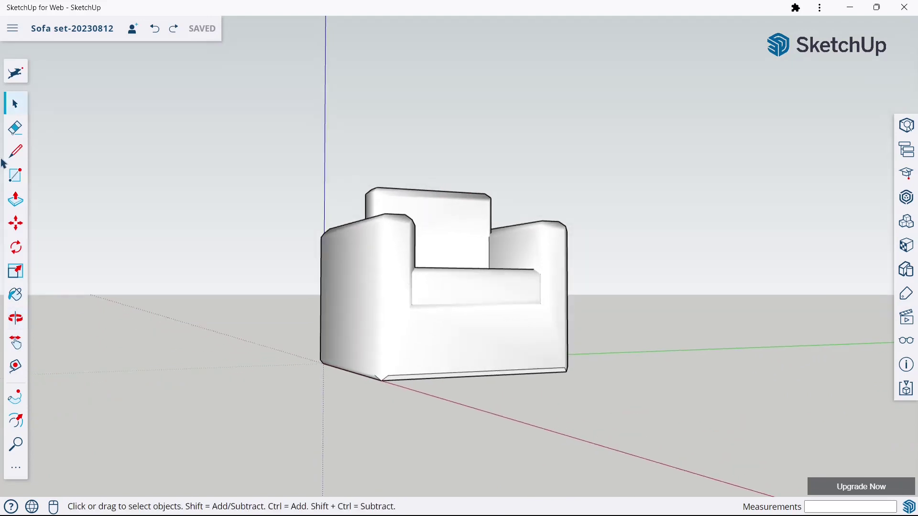
key("e")
scroll(387, 371, "up", 3)
left_click(397, 378, "ctrl")
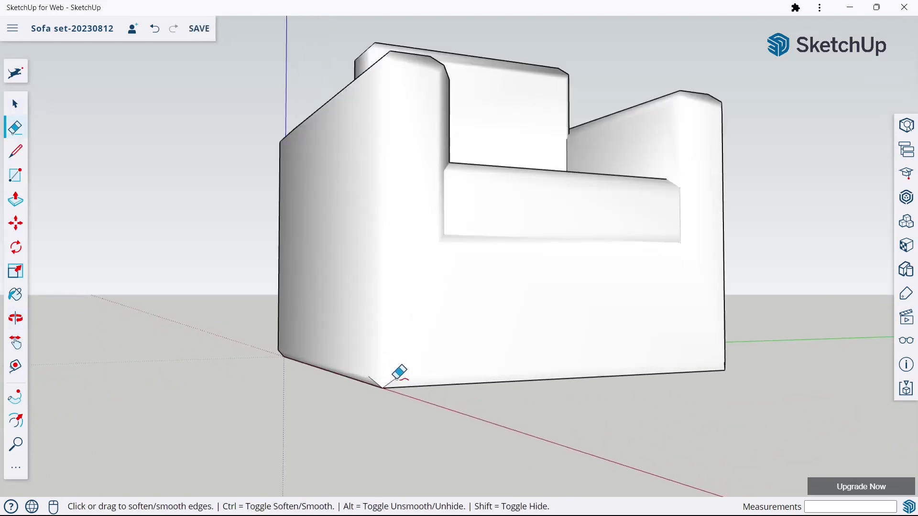
middle_click_drag(845, 373, 406, 308)
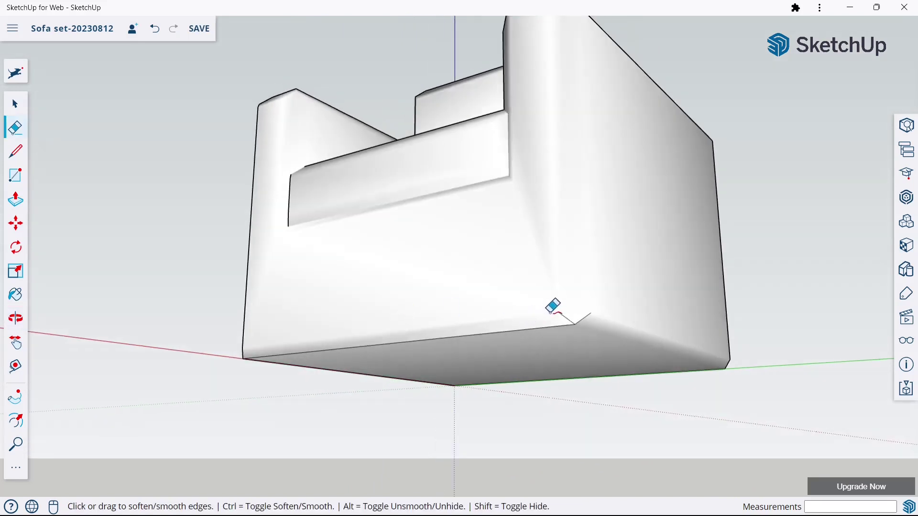
left_click(583, 317, "ctrl")
mouse_move(574, 317)
middle_mouse_down()
mouse_move(255, 312)
mouse_move(604, 389)
mouse_move(569, 406)
mouse_move(424, 251)
mouse_move(459, 242)
mouse_move(414, 379)
mouse_move(557, 288)
mouse_move(545, 282)
middle_mouse_up()
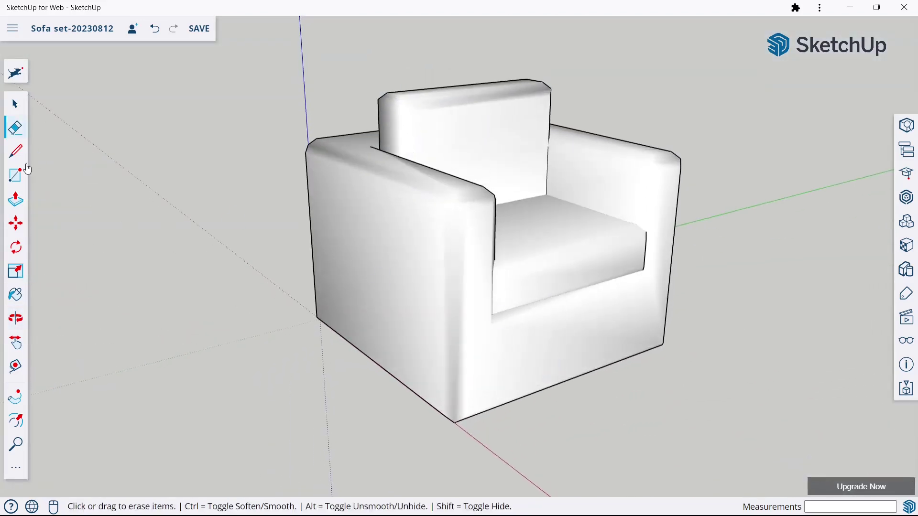
left_click(14, 104)
middle_click_drag(196, 179, 443, 303)
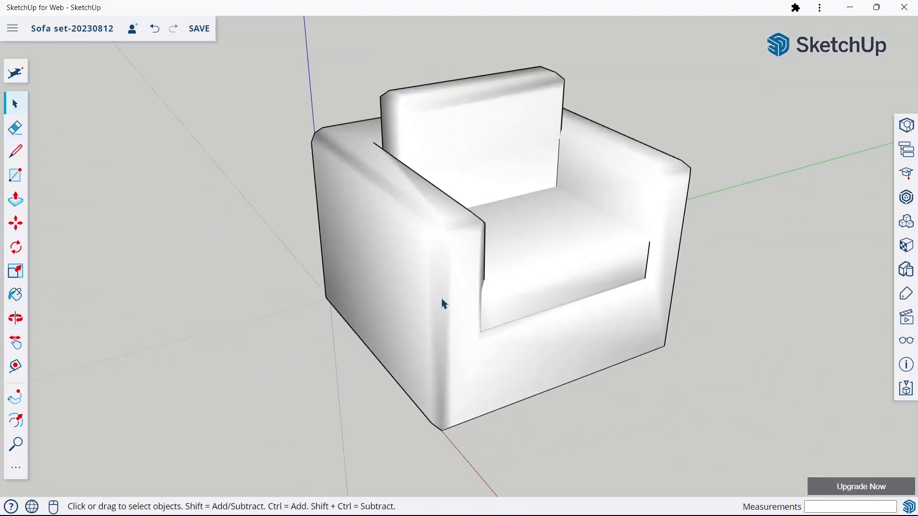
- Apply Carpet Pattern Leaf Squares Tan to the armchair's whole outer shell
triple_click(442, 303)
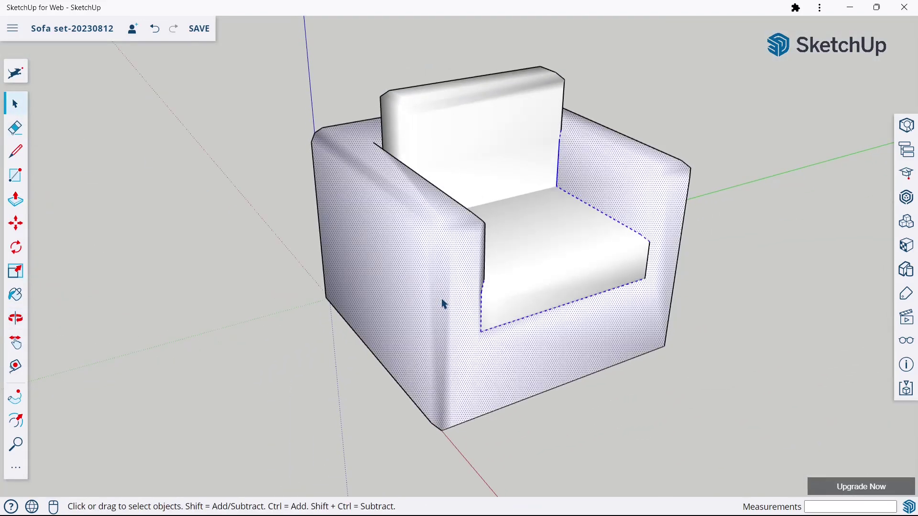
left_click(906, 243)
scroll(777, 286, "down", 1)
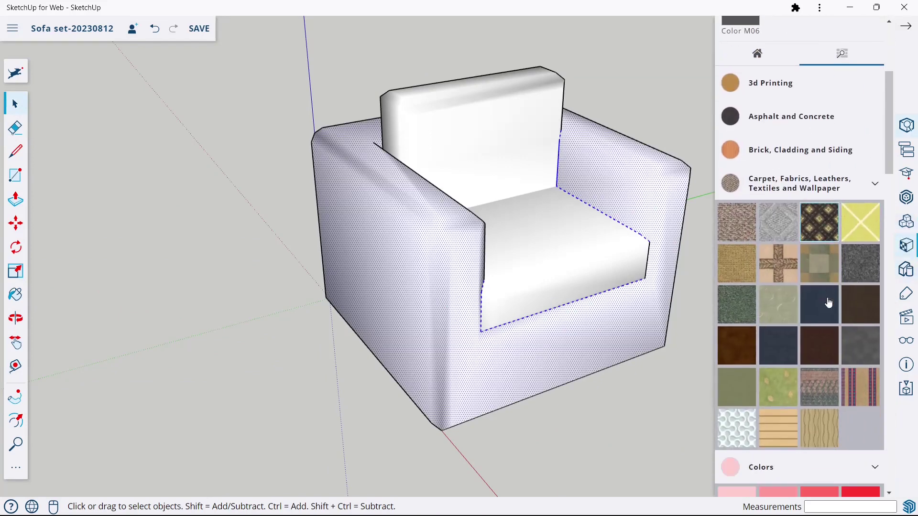
left_click(778, 263)
left_click(522, 345)
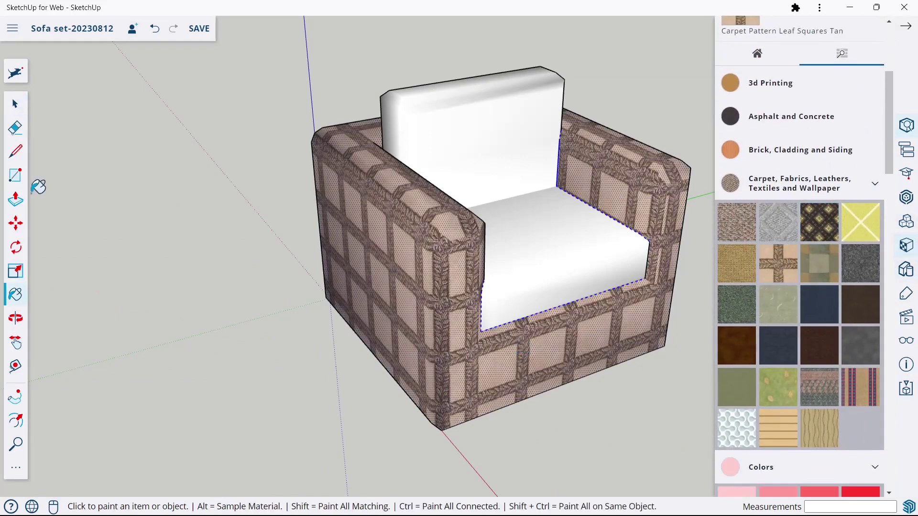
left_click(11, 109)
left_click(233, 169)
- Paint the seat cushion and backrest dark grey
scroll(716, 227, "down", 2)
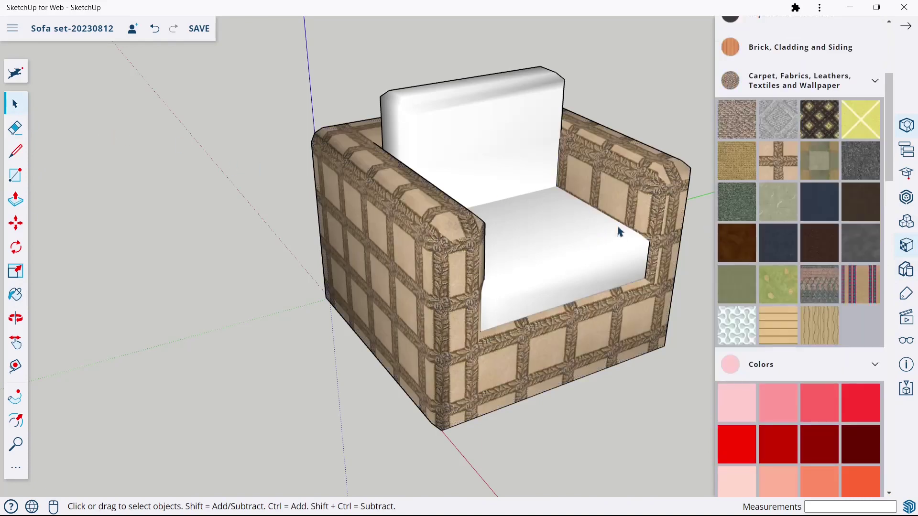
scroll(780, 216, "up", 3)
scroll(782, 221, "down", 3)
scroll(784, 221, "down", 6)
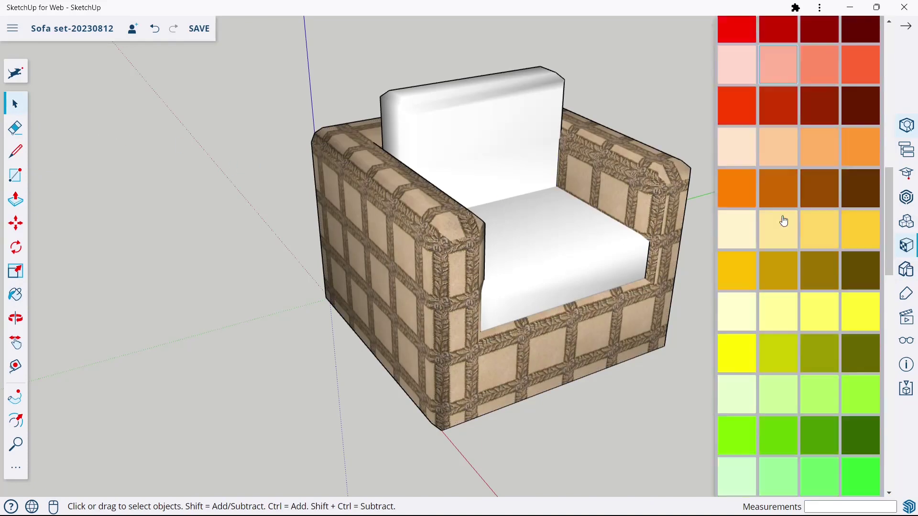
scroll(784, 221, "down", 5)
scroll(780, 221, "down", 5)
scroll(799, 245, "down", 5)
left_click(830, 272)
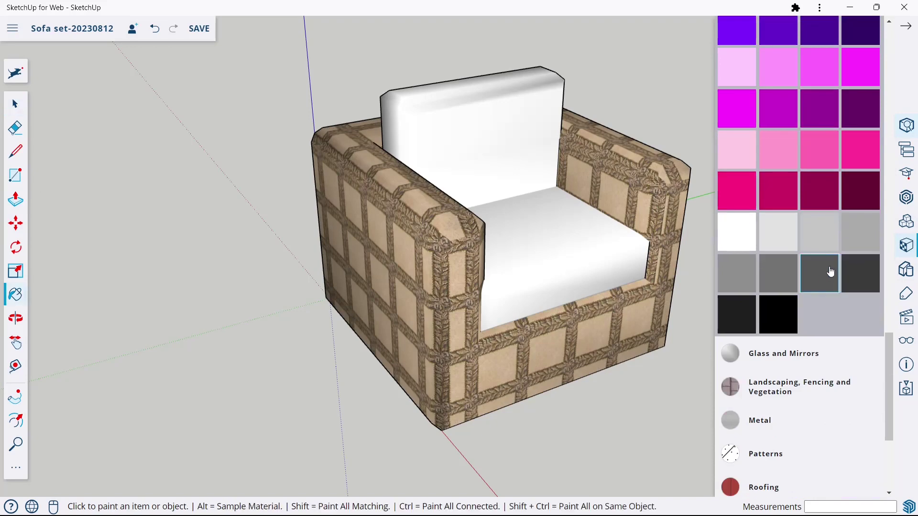
left_click(616, 260)
left_click(493, 118)
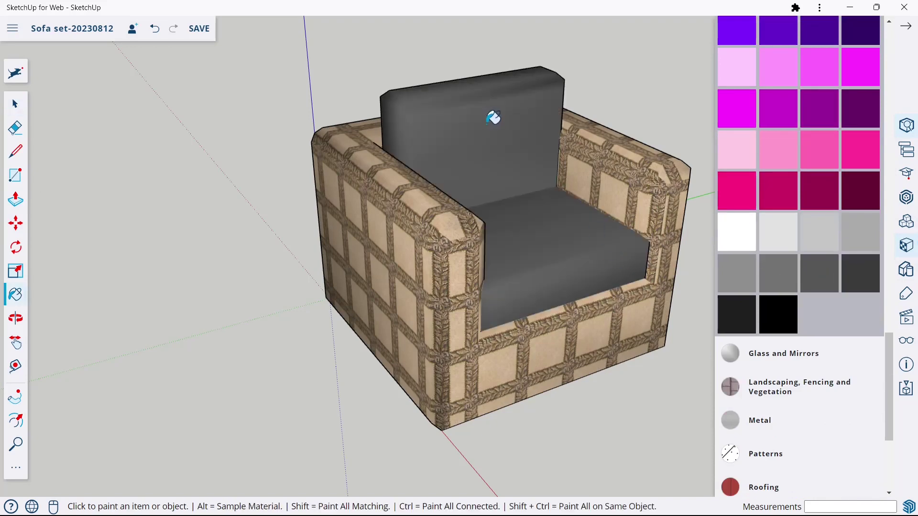
left_click(905, 27)
left_click(16, 103)
scroll(276, 254, "down", 3)
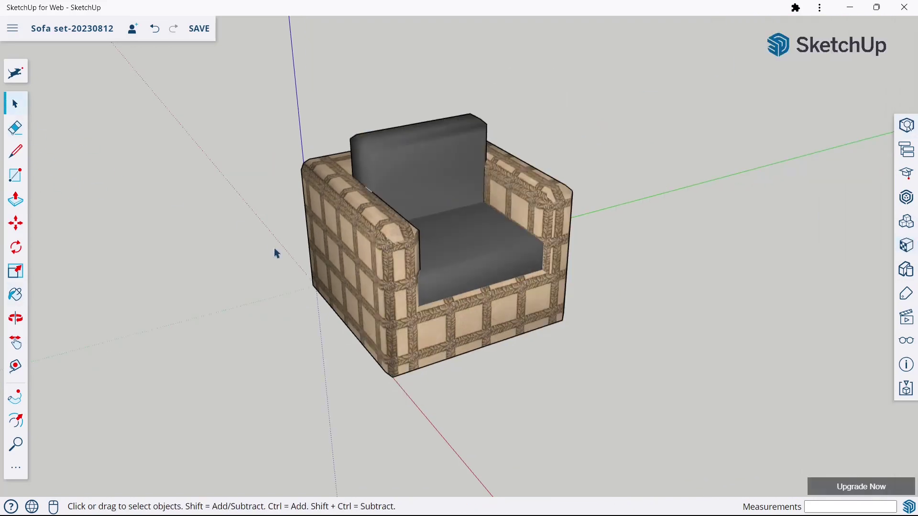
- Orbit to the armchair's underside and draw a 50 mm-radius circle near one corner
mouse_move(276, 253)
middle_mouse_down()
mouse_move(711, 178)
mouse_move(295, 276)
mouse_move(278, 351)
mouse_move(383, 330)
mouse_move(614, 321)
mouse_move(695, 304)
mouse_move(644, 320)
mouse_move(410, 293)
mouse_move(399, 352)
mouse_move(417, 316)
middle_mouse_up()
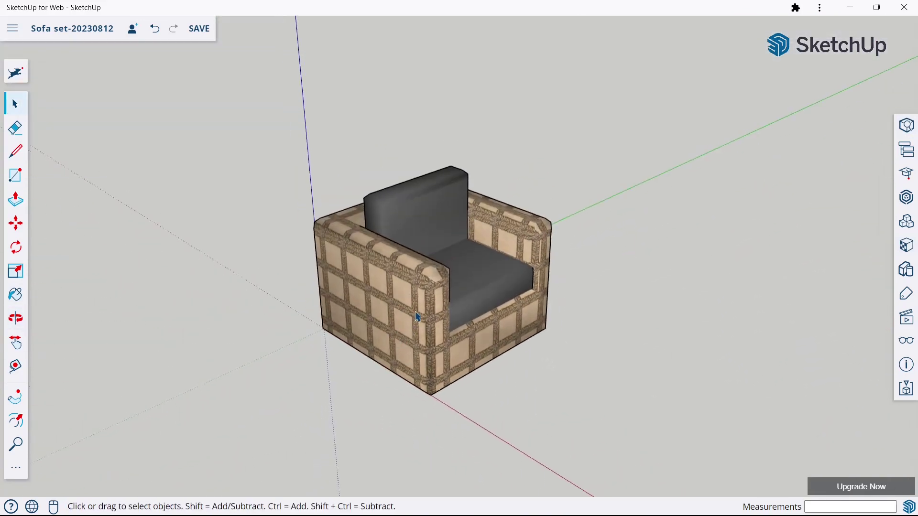
scroll(443, 215, "down", 2)
scroll(459, 269, "up", 1)
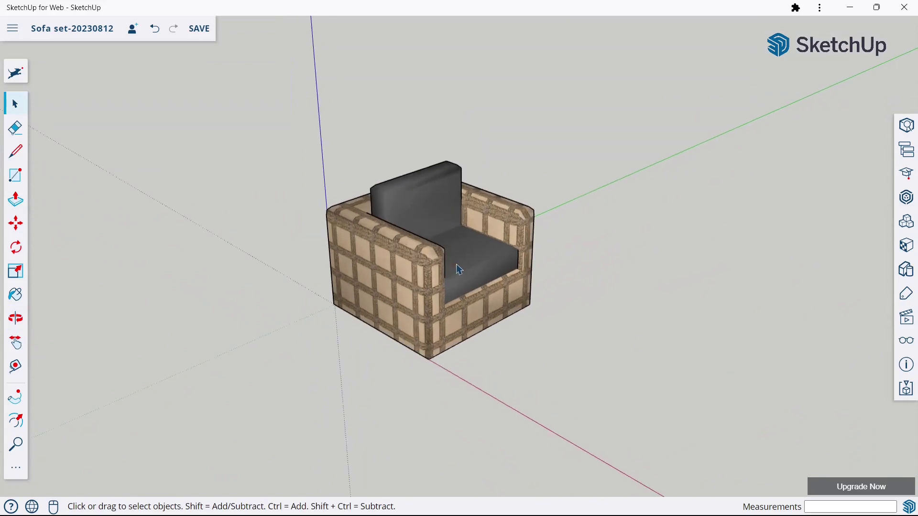
mouse_move(370, 297)
middle_mouse_down()
mouse_move(334, 127)
mouse_move(412, 215)
mouse_move(411, 187)
mouse_move(463, 302)
mouse_move(455, 164)
mouse_move(462, 286)
middle_mouse_up()
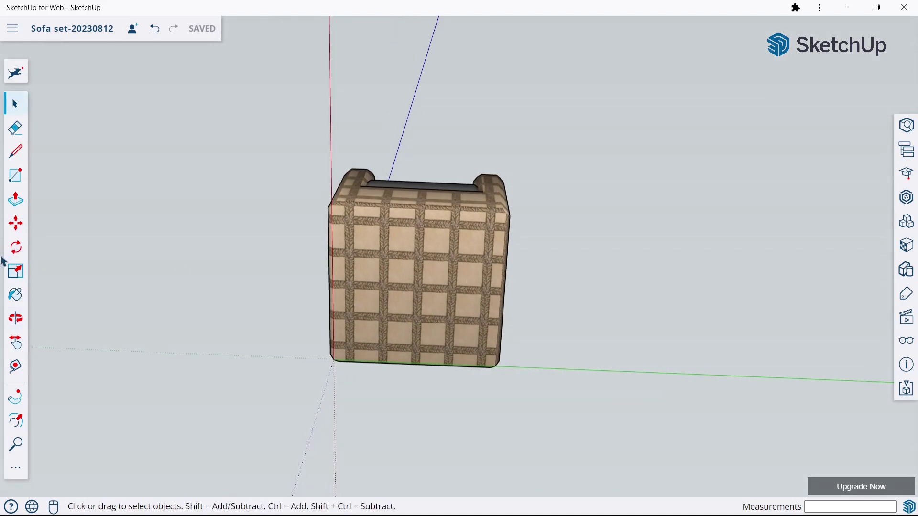
left_click(18, 463)
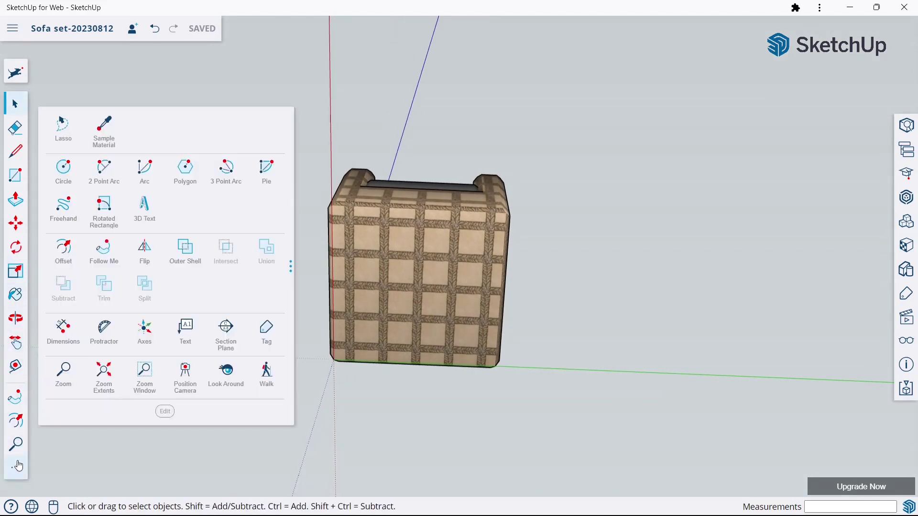
left_click(76, 179)
scroll(377, 133, "up", 2)
scroll(378, 133, "up", 2)
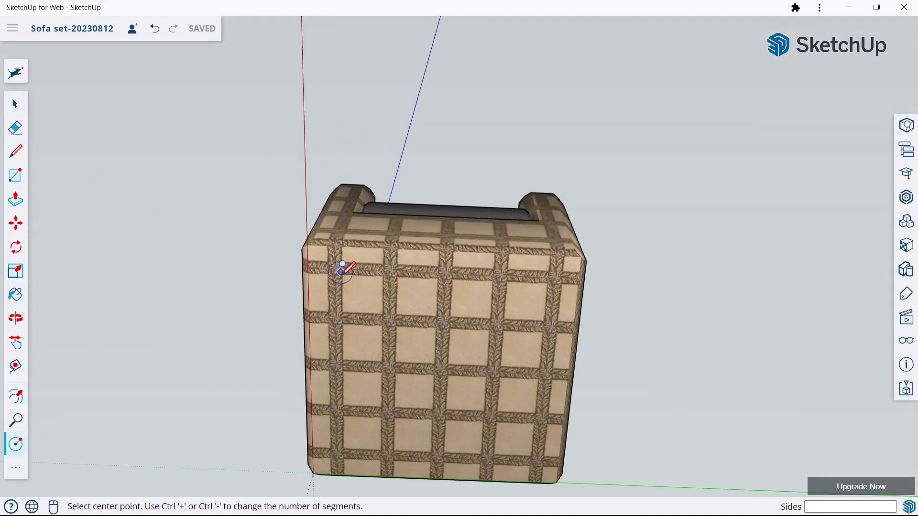
left_click(340, 279)
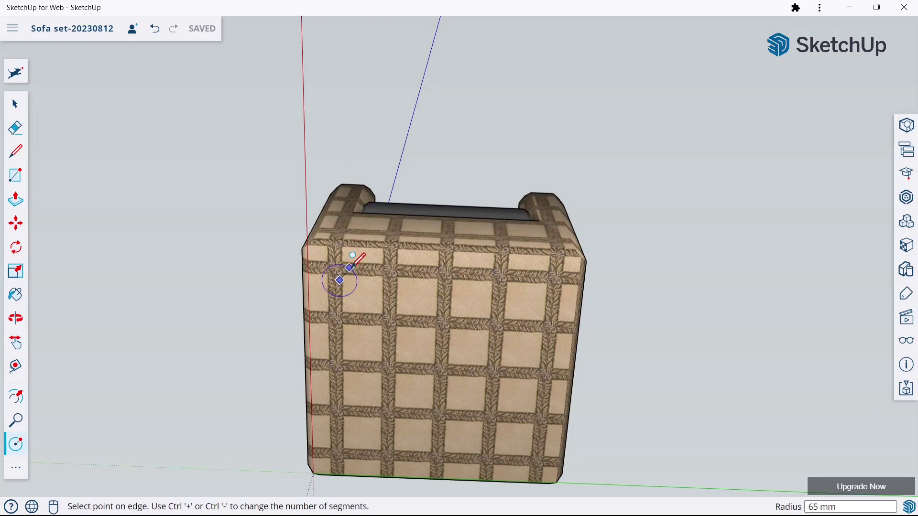
type("50")
key("Return")
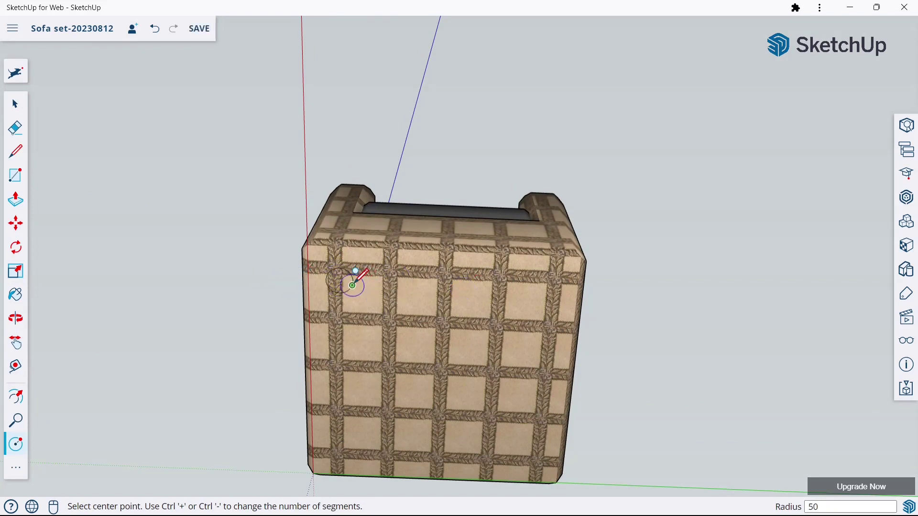
- Draw 50 mm circles at the other three underside corners and begin pulling the upper-left one
left_click(541, 287)
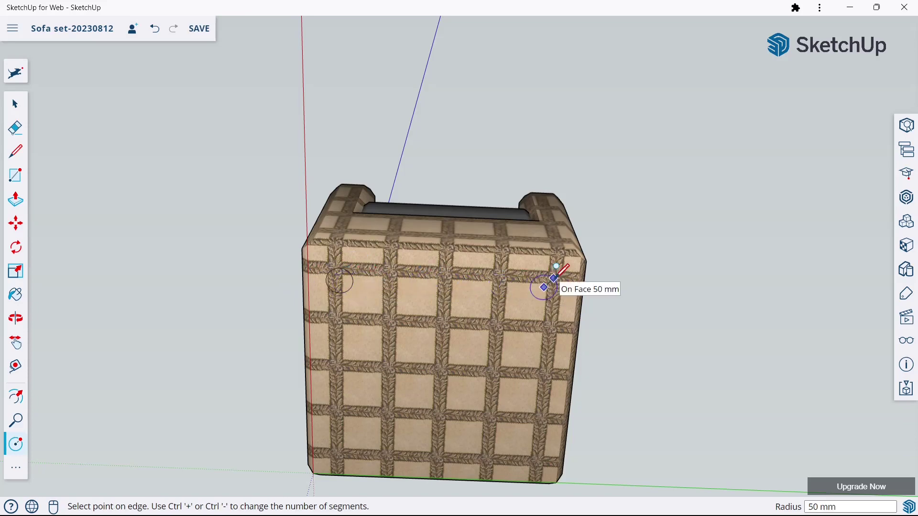
key("Return")
mouse_move(414, 256)
middle_mouse_down()
mouse_move(379, 358)
mouse_move(352, 385)
middle_mouse_up()
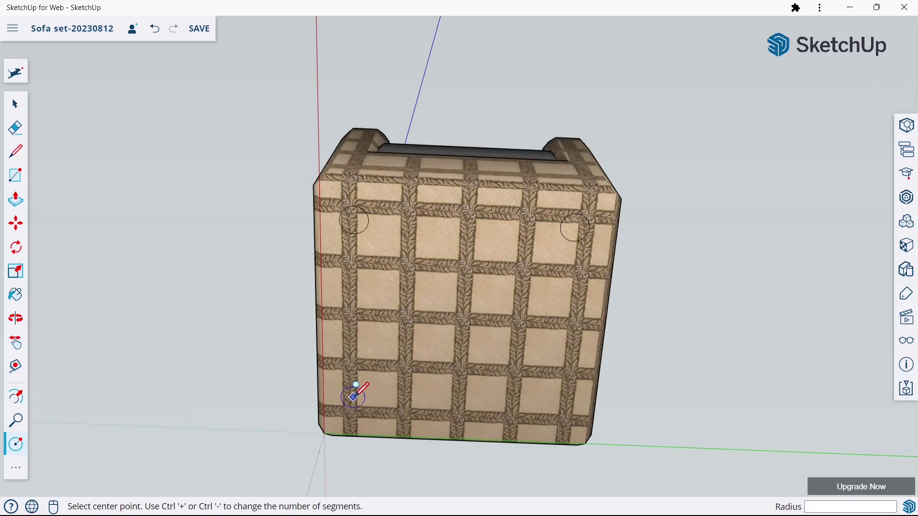
left_click(354, 401)
type("50")
key("Return")
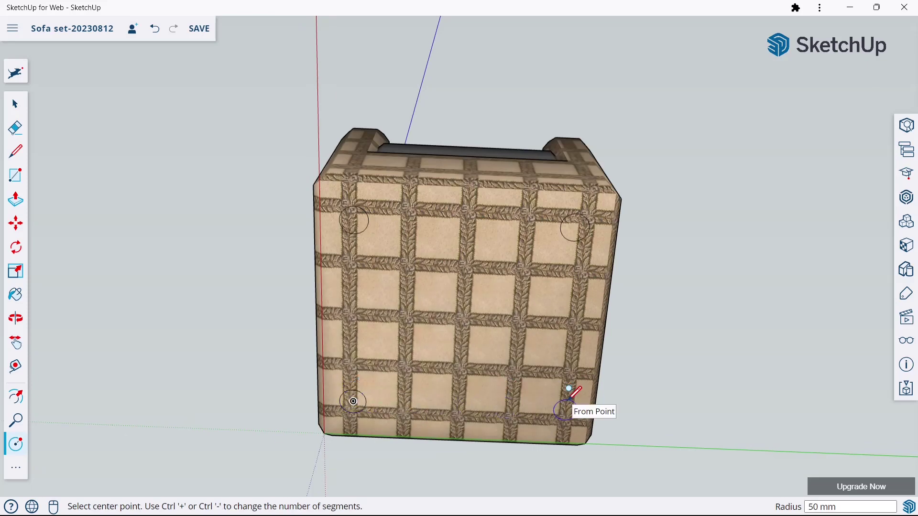
left_click(565, 410)
key("Return")
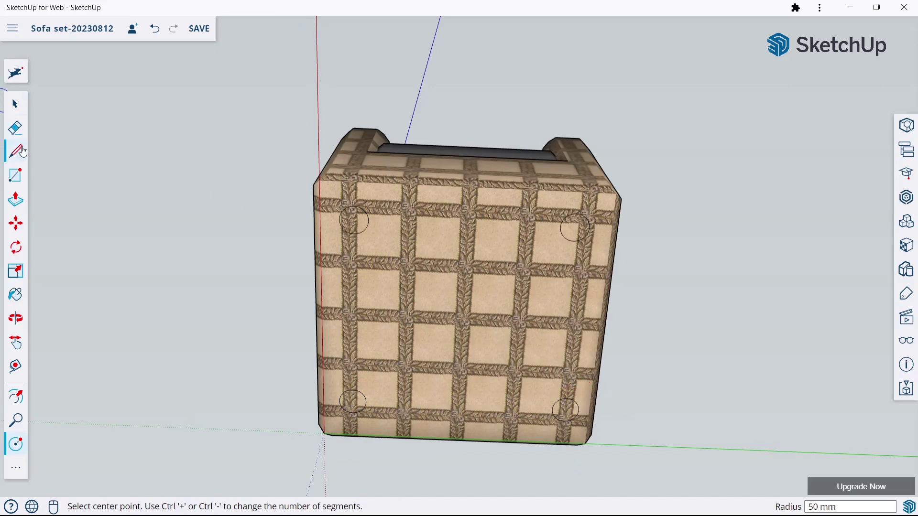
left_click(22, 210)
left_click(349, 226)
type("3")
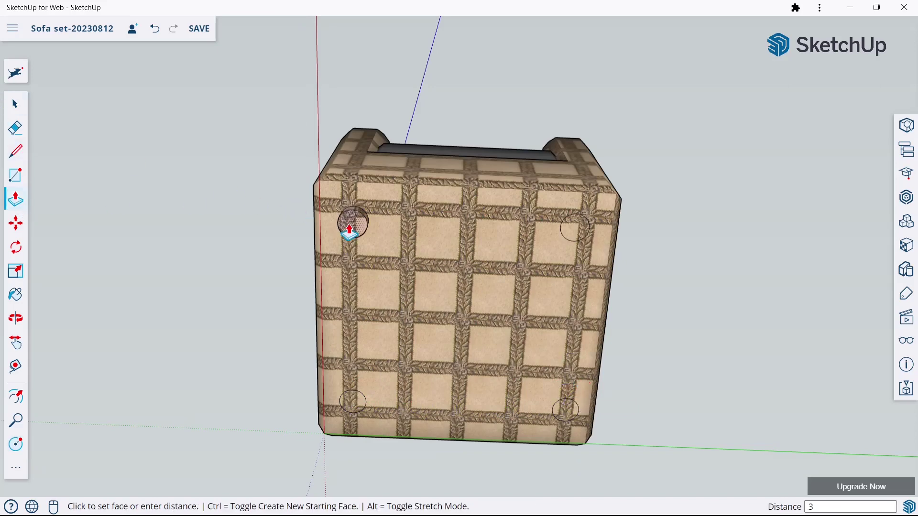
- Extrude all four circles into legs about 30-31 mm tall
type("0")
key("Return")
mouse_move(353, 221)
middle_mouse_down()
mouse_move(375, 330)
mouse_move(531, 236)
middle_mouse_up()
scroll(488, 258, "up", 3)
scroll(483, 254, "up", 2)
left_click(476, 245)
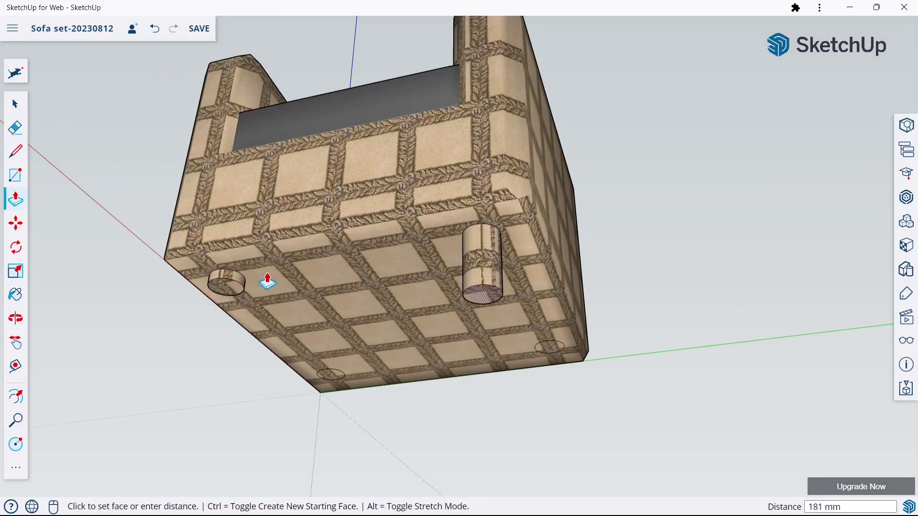
left_click(245, 288)
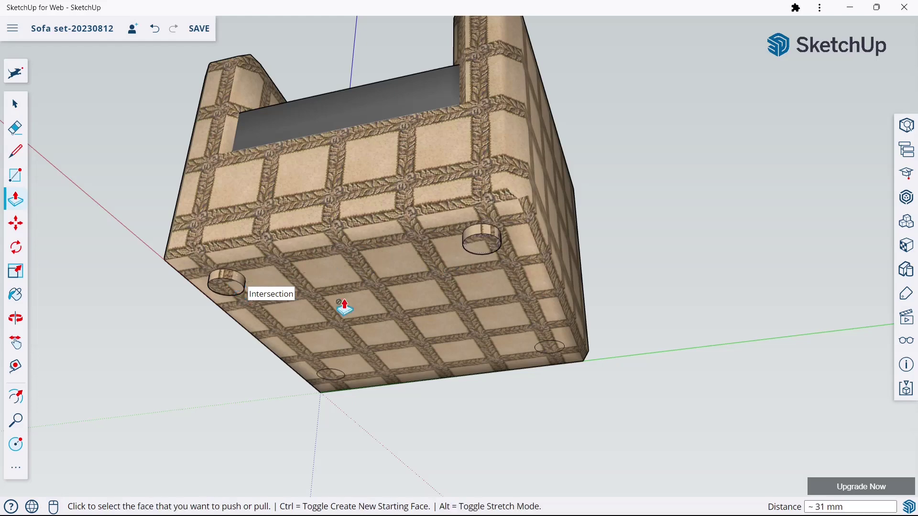
left_click(324, 383)
left_click(237, 302)
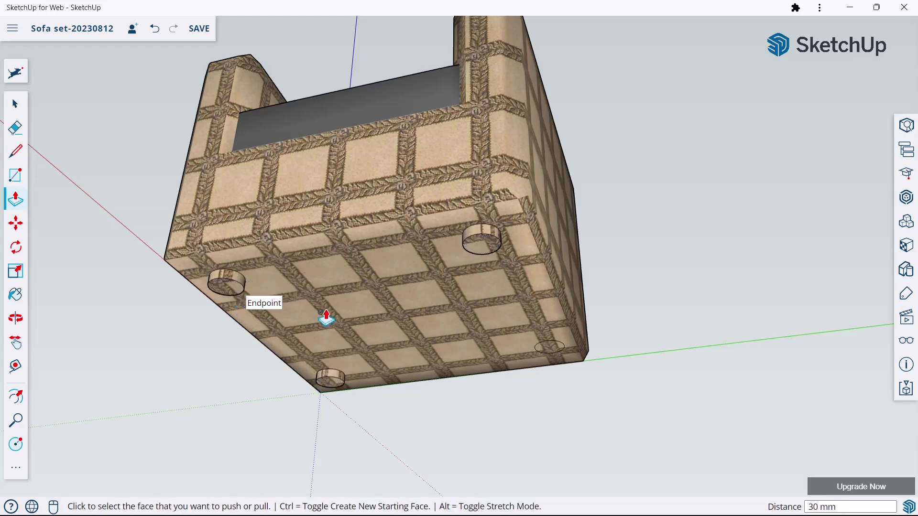
left_click(546, 356)
left_click(479, 263)
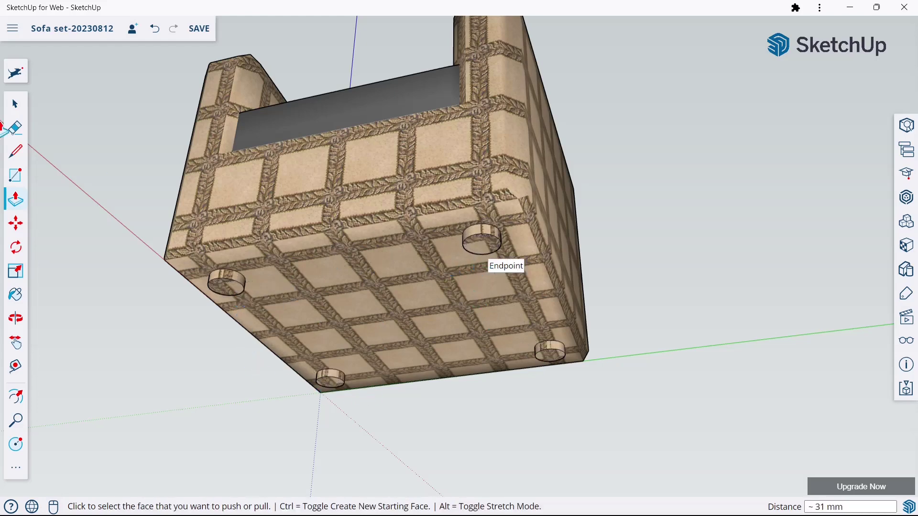
- Pick the black material and paint the right leg black
left_click(13, 105)
scroll(329, 205, "down", 3)
mouse_move(427, 227)
middle_mouse_down()
mouse_move(533, 116)
mouse_move(545, 195)
mouse_move(574, 206)
middle_mouse_up()
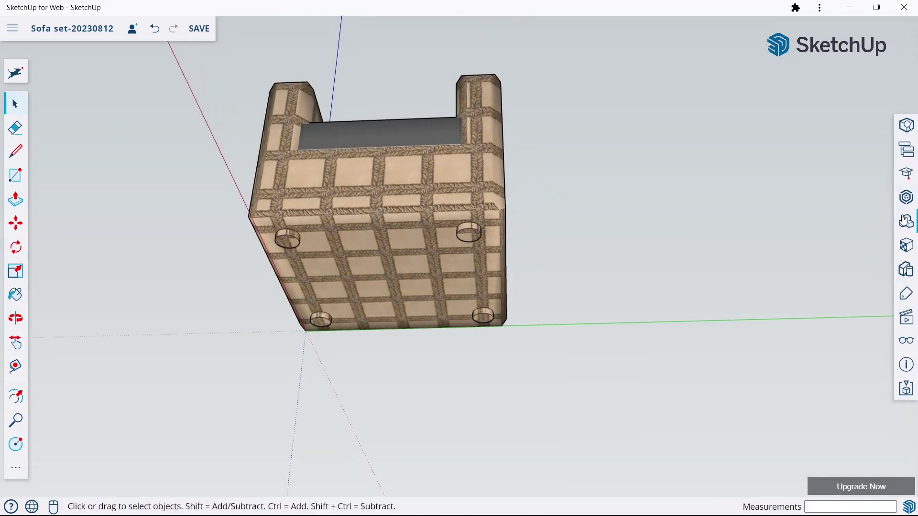
left_click(907, 239)
scroll(863, 282, "down", 1)
scroll(863, 287, "down", 3)
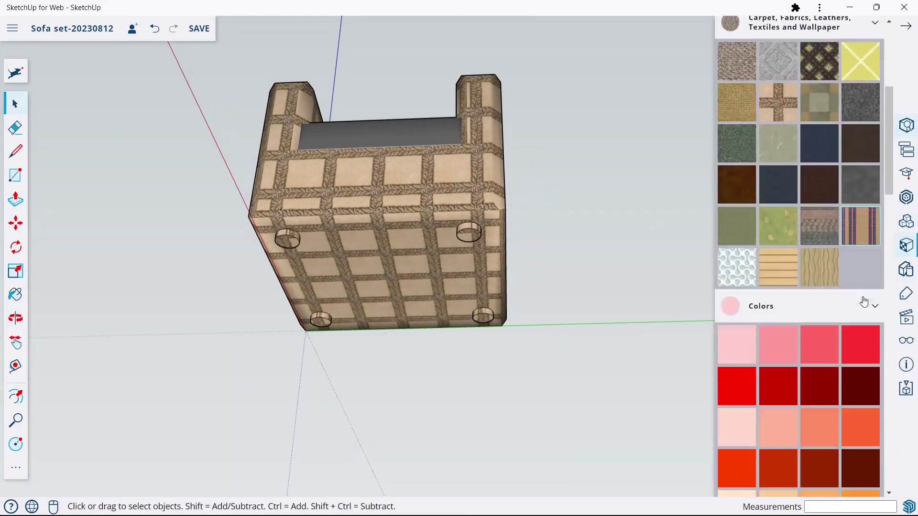
scroll(864, 301, "down", 4)
scroll(863, 302, "down", 6)
scroll(858, 305, "down", 7)
scroll(852, 294, "down", 4)
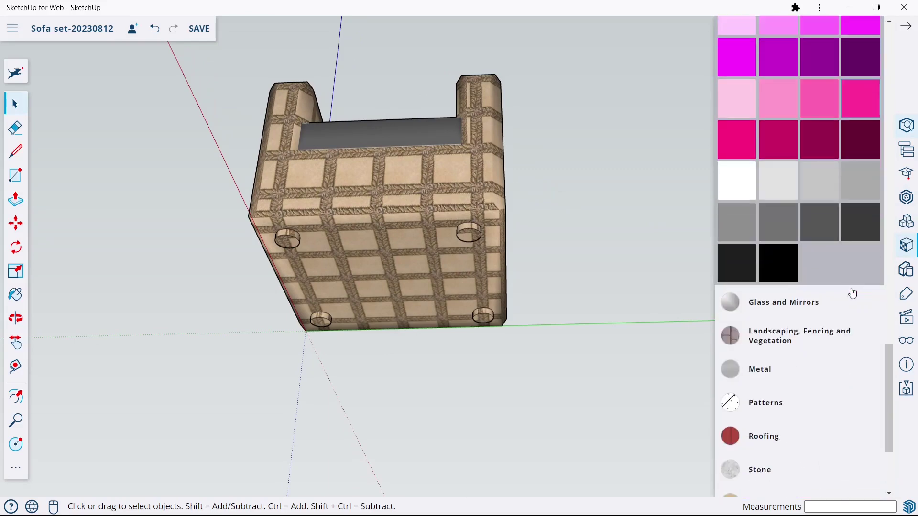
left_click(741, 276)
scroll(369, 219, "up", 1)
scroll(369, 219, "up", 2)
left_click(592, 223)
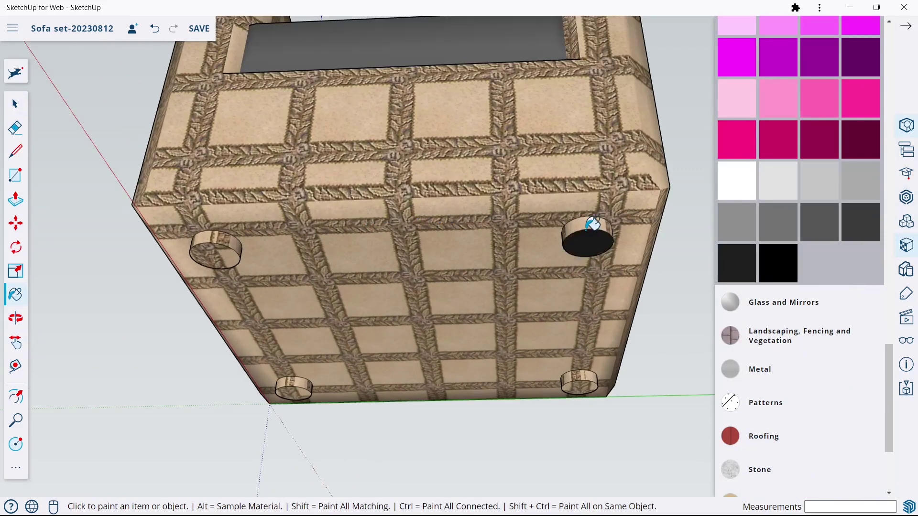
- Paint the left and both front legs black, then orbit back to a front view
left_click(216, 243)
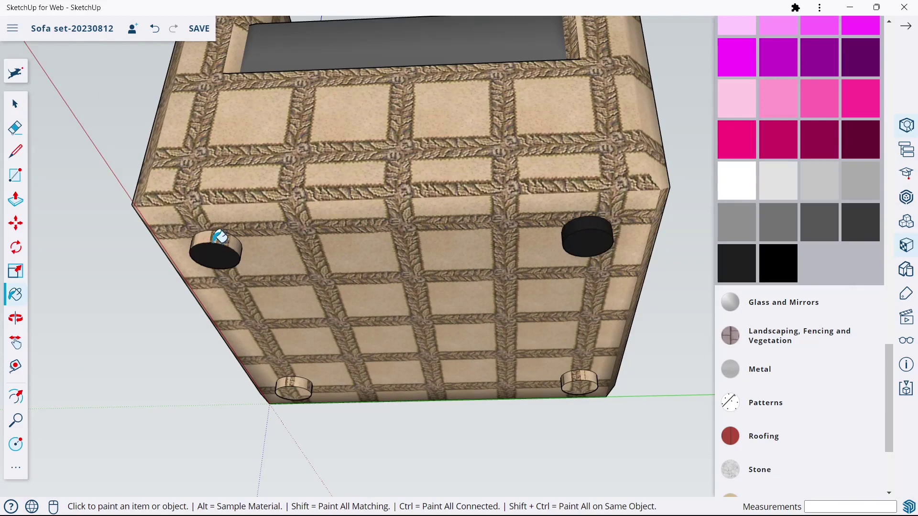
left_click(220, 237)
left_click(292, 380)
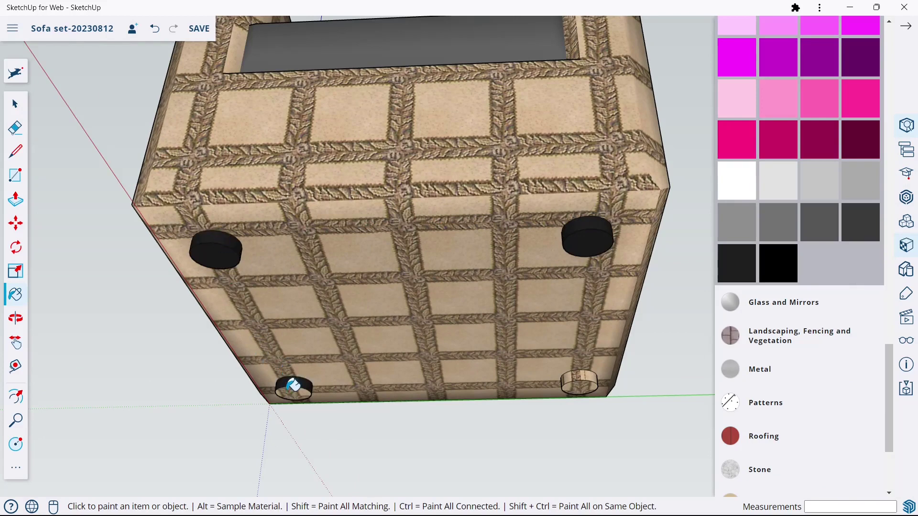
left_click(578, 381)
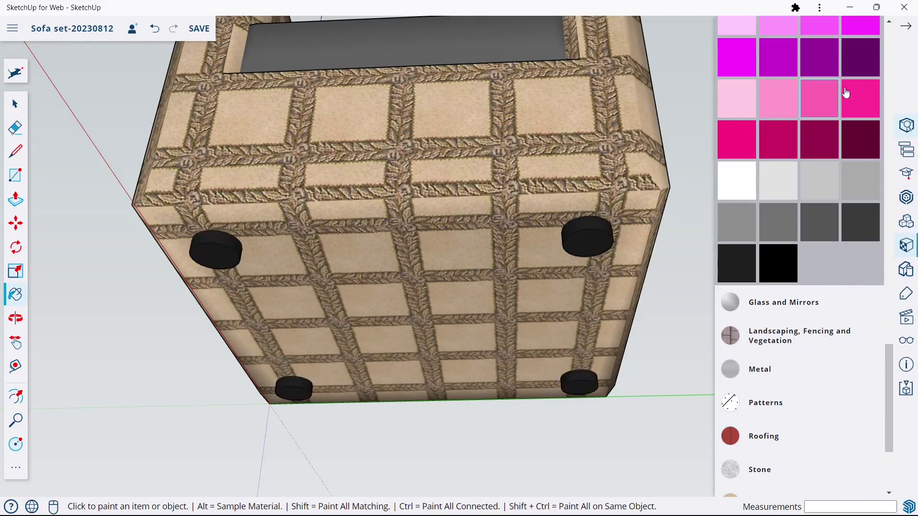
left_click(905, 26)
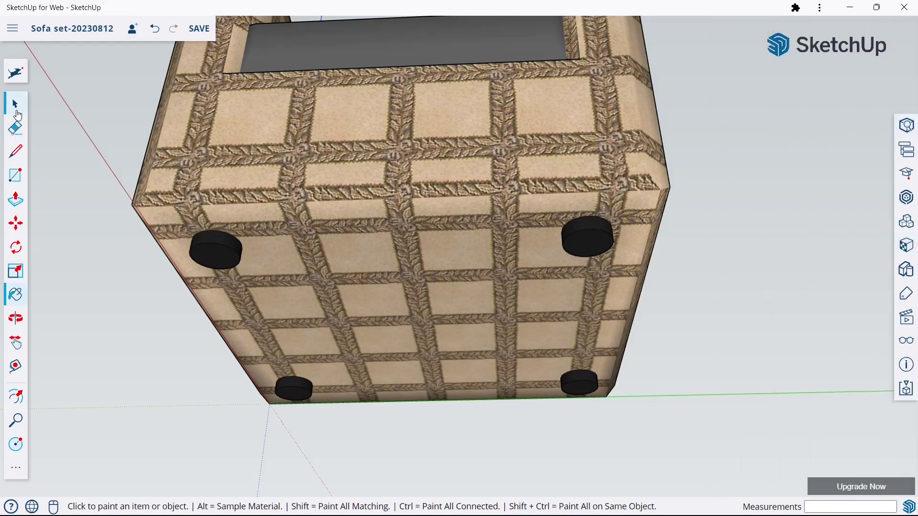
left_click(16, 110)
scroll(414, 228, "down", 3)
mouse_move(492, 250)
middle_mouse_down()
mouse_move(309, 234)
mouse_move(384, 365)
mouse_move(426, 239)
mouse_move(447, 246)
mouse_move(421, 249)
middle_mouse_up()
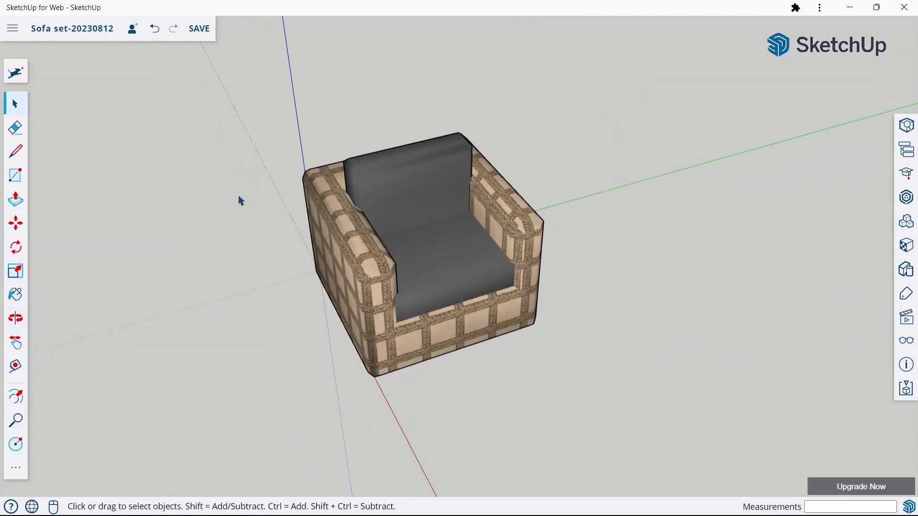
- Save the model and make the whole armchair a single group
key("ctrl+s")
left_click_drag(237, 109, 603, 413)
right_click(435, 320)
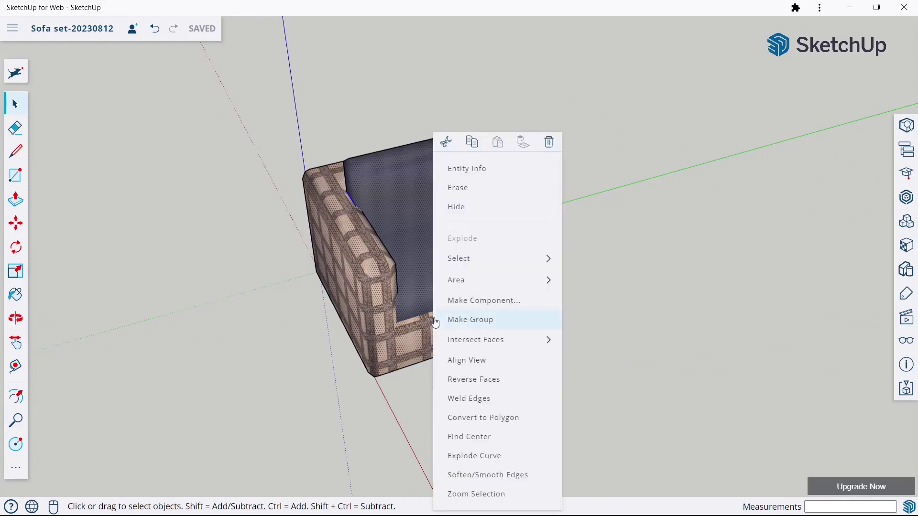
left_click(435, 320)
left_click(545, 234)
mouse_move(545, 234)
middle_mouse_down()
mouse_move(419, 238)
mouse_move(594, 256)
mouse_move(443, 284)
middle_mouse_up()
middle_click_drag(542, 262, 517, 251)
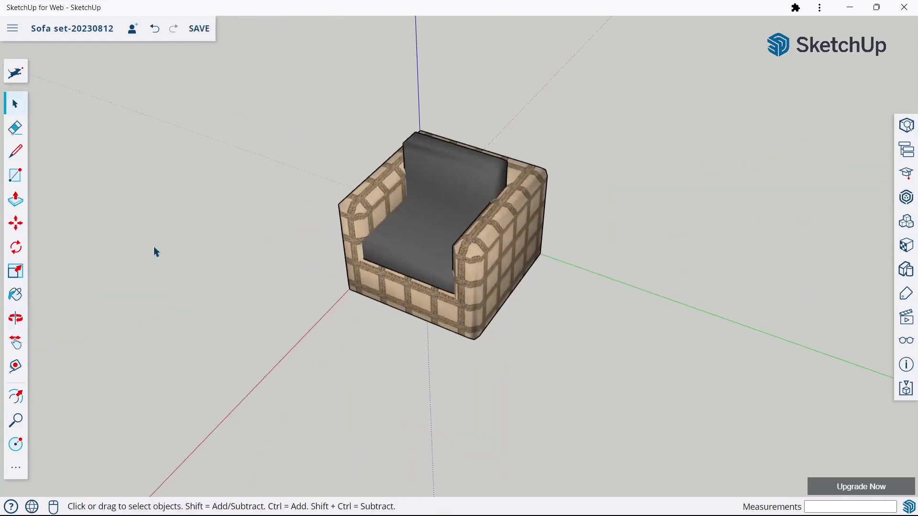
- Place an identical copy of the armchair beside the original along the green axis
left_click(18, 228)
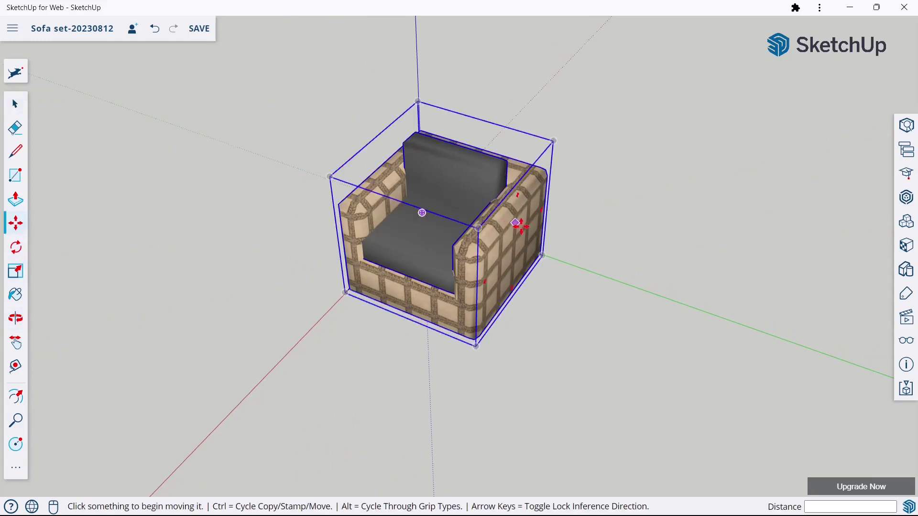
left_click(540, 254)
key("ctrl")
type("1400")
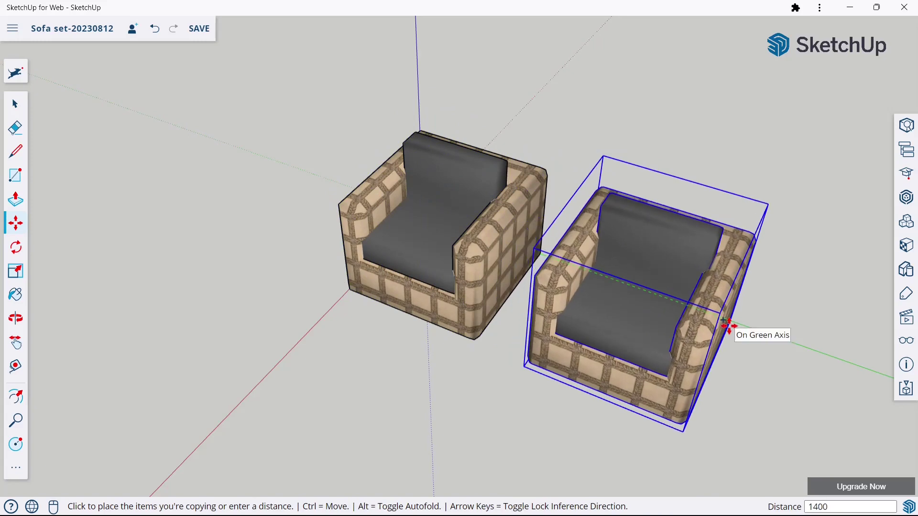
left_click(728, 326)
scroll(358, 199, "down", 5)
mouse_move(358, 199)
middle_mouse_down()
mouse_move(558, 148)
mouse_move(470, 246)
mouse_move(107, 178)
middle_mouse_up()
left_click(25, 113)
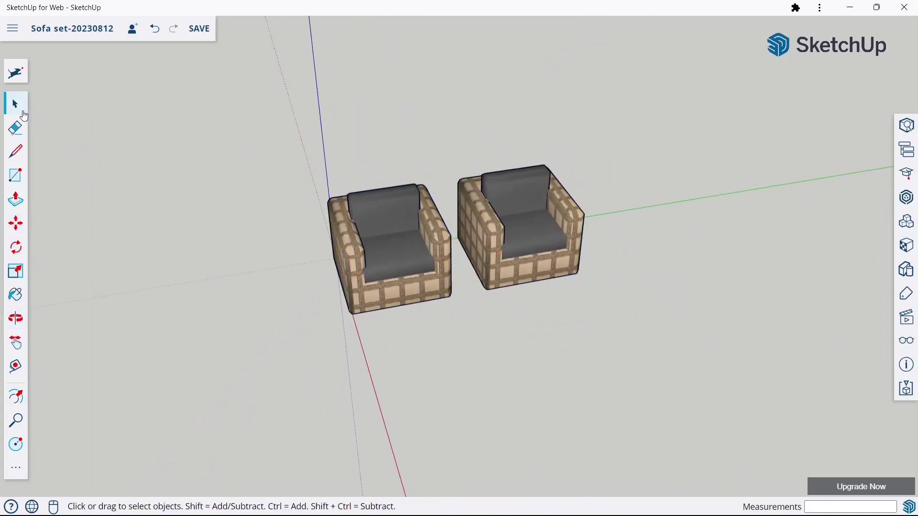
mouse_move(415, 204)
middle_mouse_down()
mouse_move(449, 230)
mouse_move(474, 313)
middle_mouse_up()
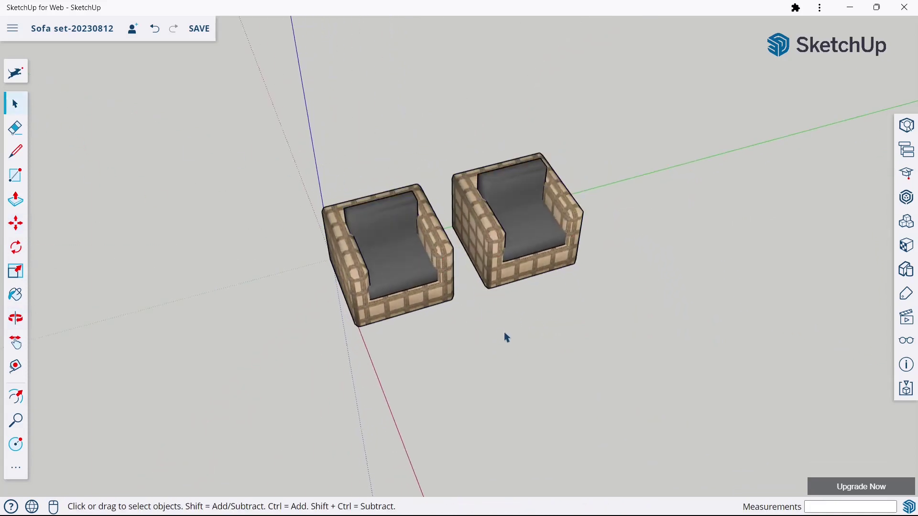
scroll(507, 337, "up", 2)
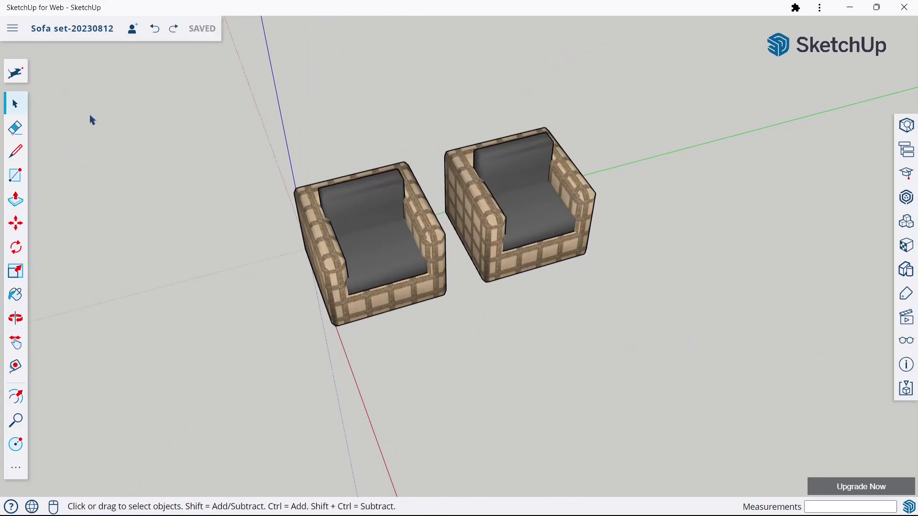
mouse_move(394, 221)
middle_mouse_down()
mouse_move(396, 254)
mouse_move(420, 284)
mouse_move(438, 270)
middle_mouse_up()
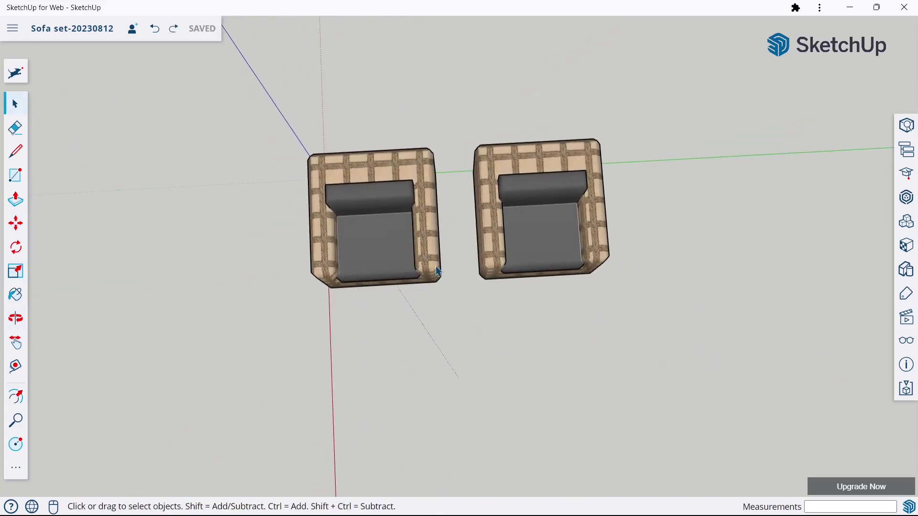
- Draw a flat rectangle for the table in front of the chairs
left_click(13, 185)
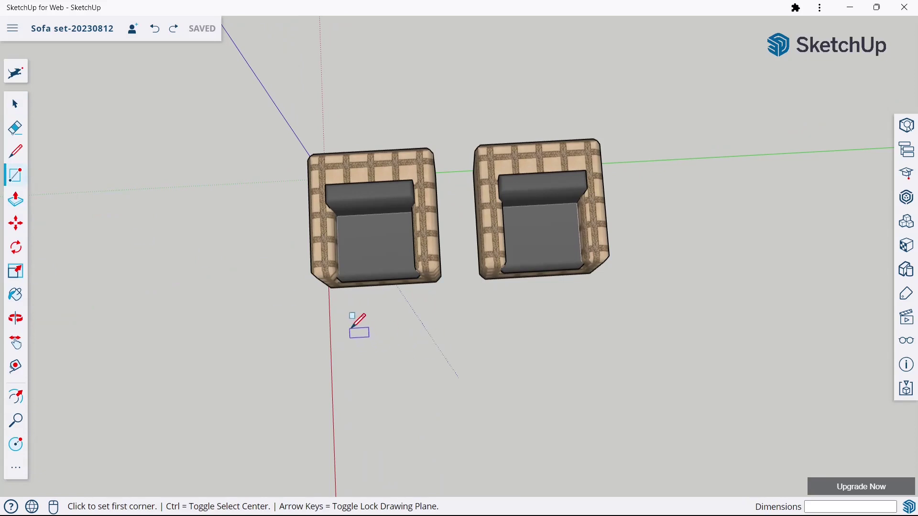
left_click(350, 328)
type("800,2100")
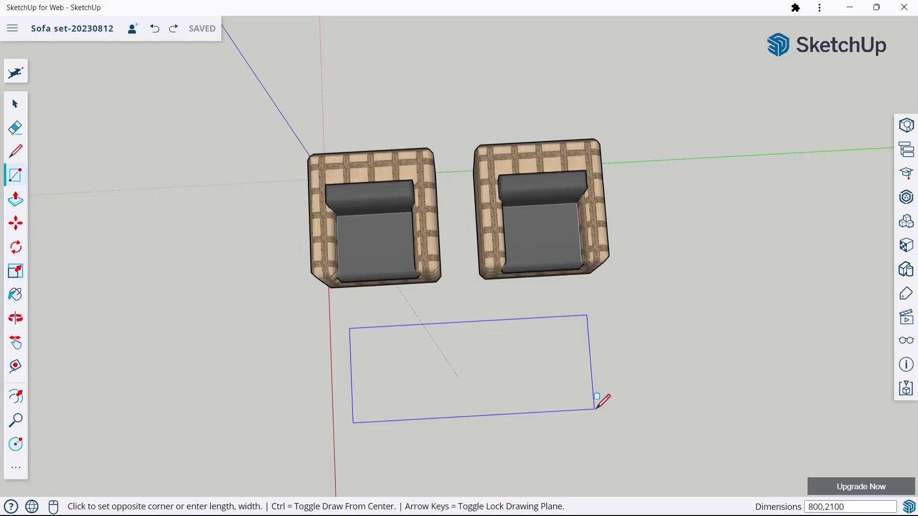
left_click(595, 409)
scroll(490, 280, "down", 2)
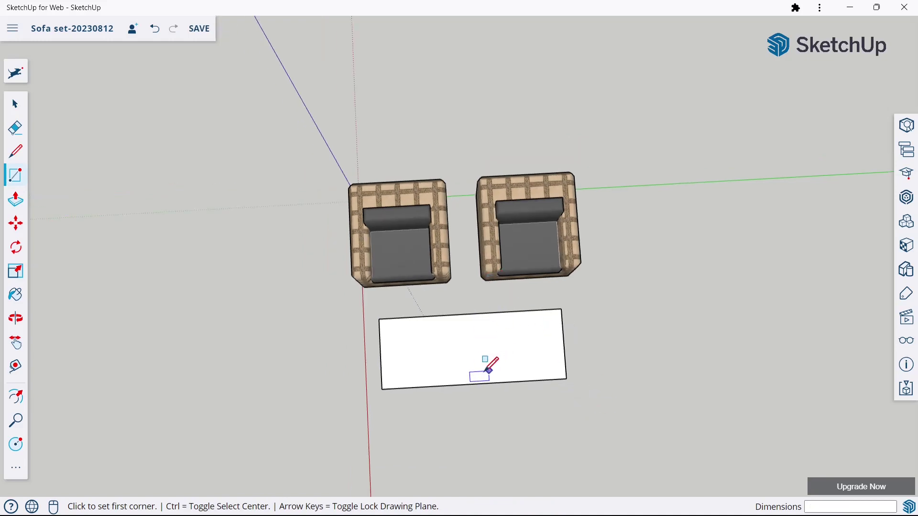
- Round the rectangle's top-left and top-right corners with 2 Point Arcs
left_click(16, 466)
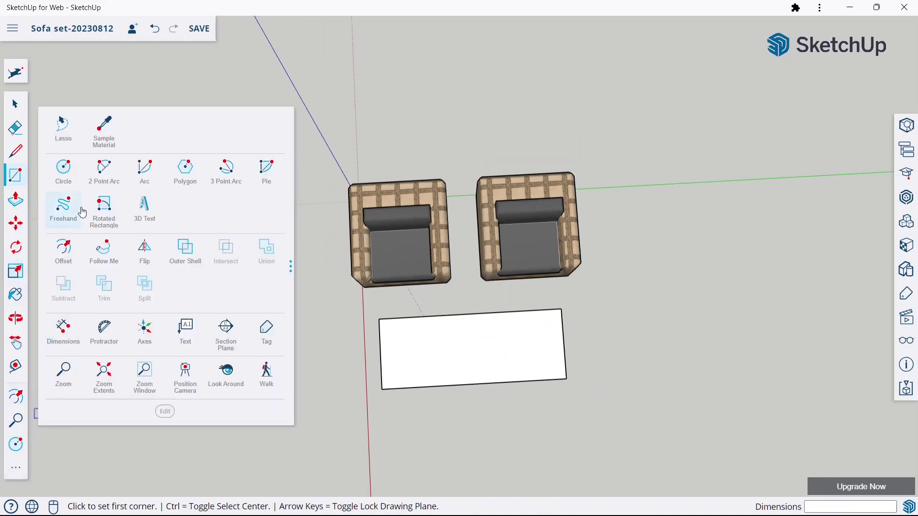
left_click(110, 188)
scroll(365, 361, "up", 2)
scroll(364, 360, "up", 3)
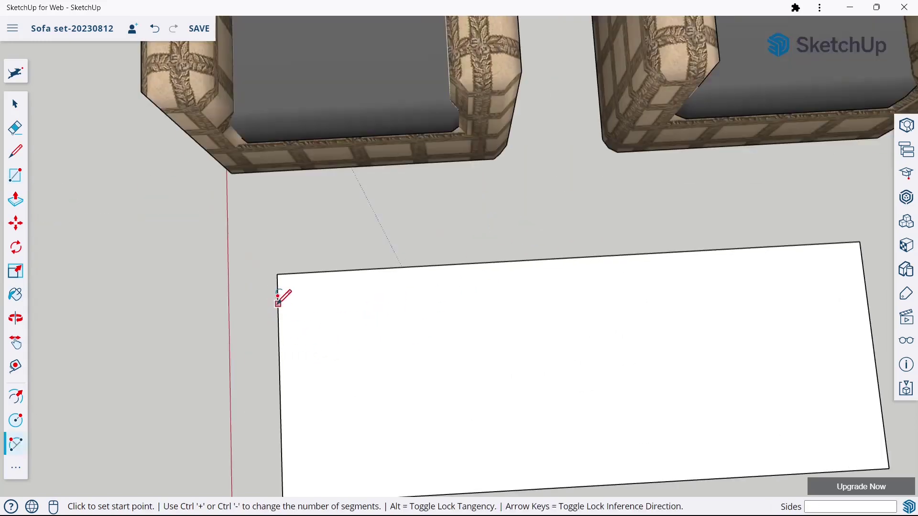
left_click(278, 304)
left_click(307, 272)
scroll(307, 272, "down", 3)
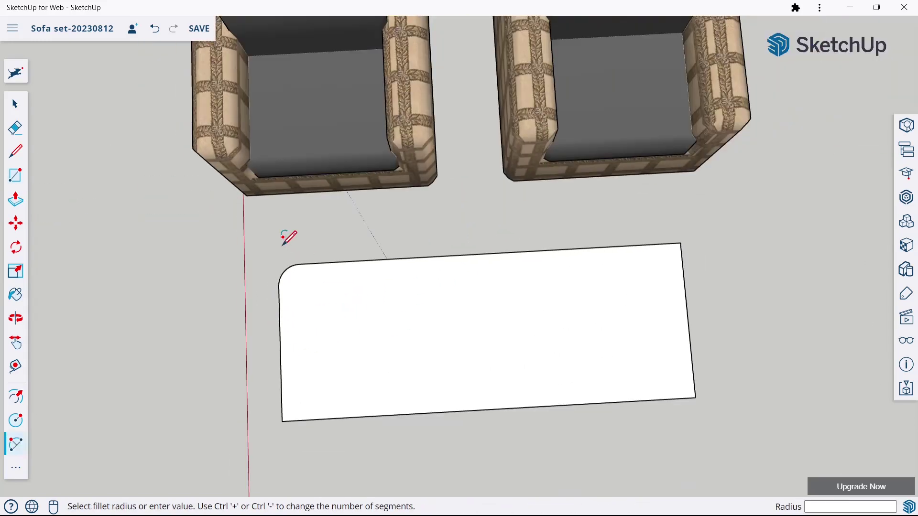
scroll(676, 244, "up", 3)
left_click(644, 243)
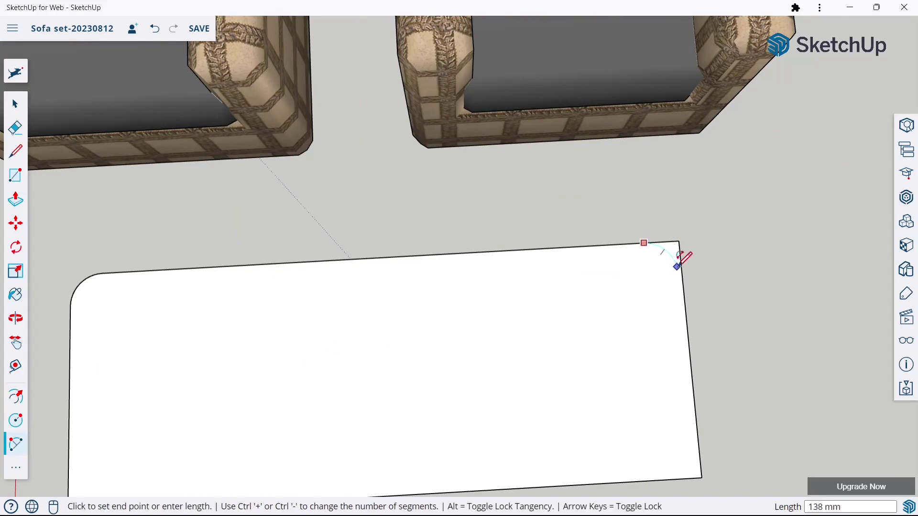
left_click(684, 259)
scroll(618, 207, "down", 2)
scroll(618, 207, "down", 2)
scroll(240, 361, "up", 2)
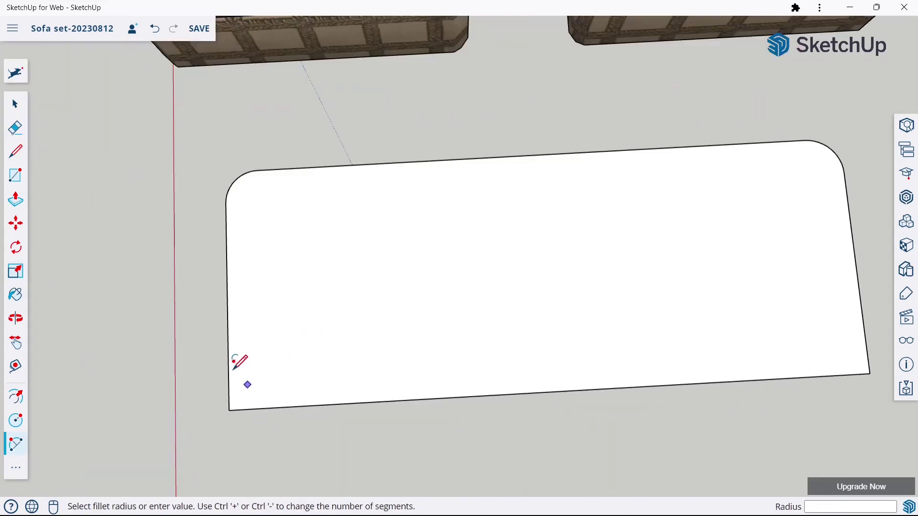
- Round the bottom-left and bottom-right corners with 2 Point Arcs
left_click(228, 376)
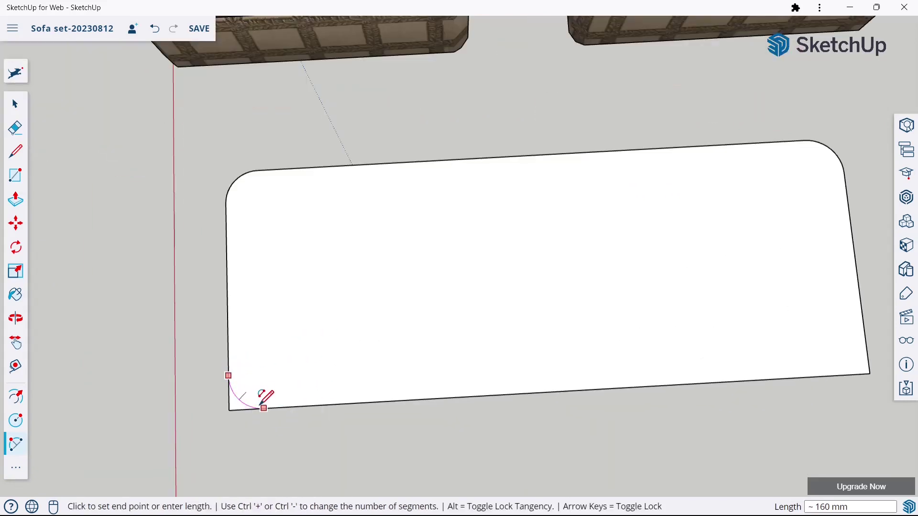
left_click(262, 404)
scroll(262, 404, "down", 3)
scroll(736, 353, "up", 2)
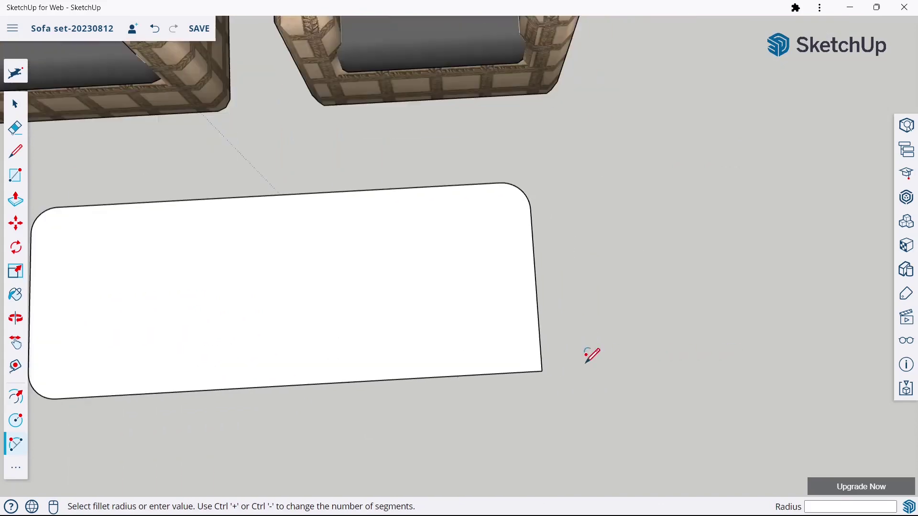
left_click(540, 339)
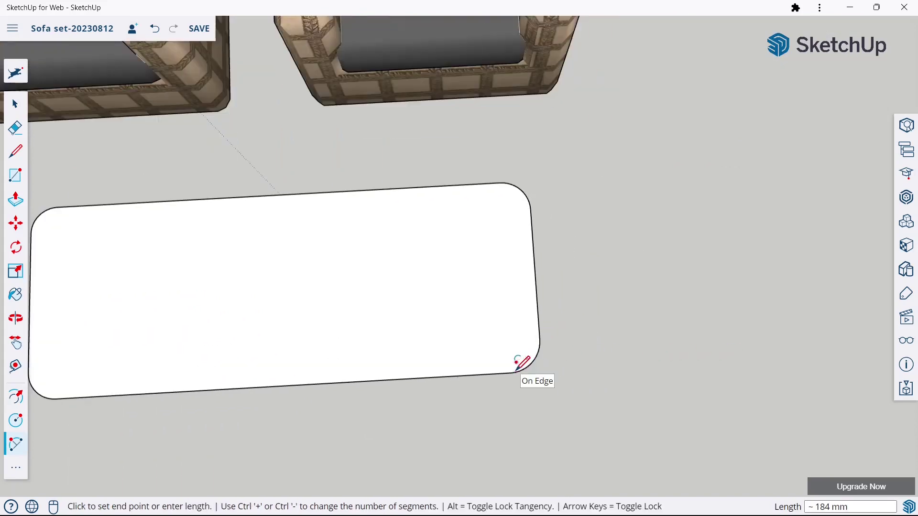
left_click(519, 372)
scroll(605, 306, "down", 1)
scroll(605, 306, "down", 1)
left_click(16, 104)
scroll(512, 271, "down", 1)
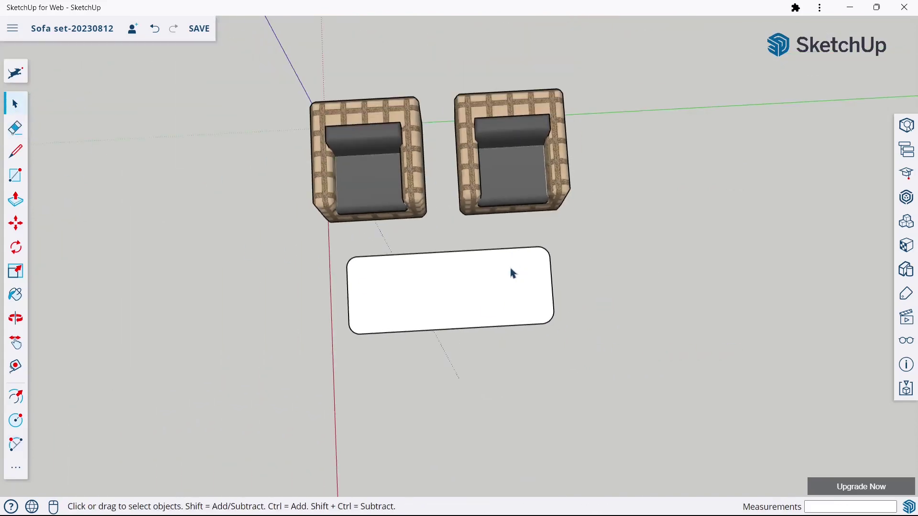
mouse_move(512, 270)
middle_mouse_down()
mouse_move(467, 147)
mouse_move(523, 244)
mouse_move(513, 304)
mouse_move(574, 215)
mouse_move(550, 230)
middle_mouse_up()
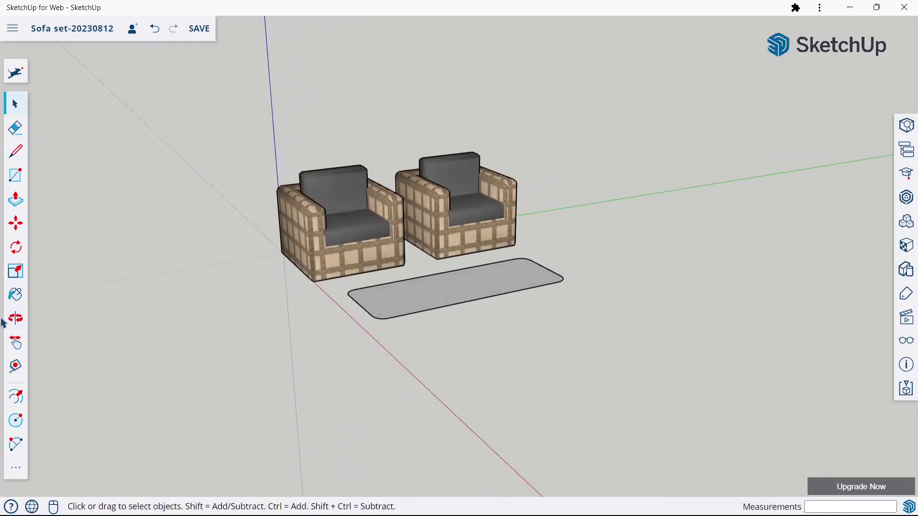
- Push/Pull the rounded rectangle up 350 mm into a solid table block
left_click(22, 207)
scroll(432, 352, "up", 2)
left_click(433, 352)
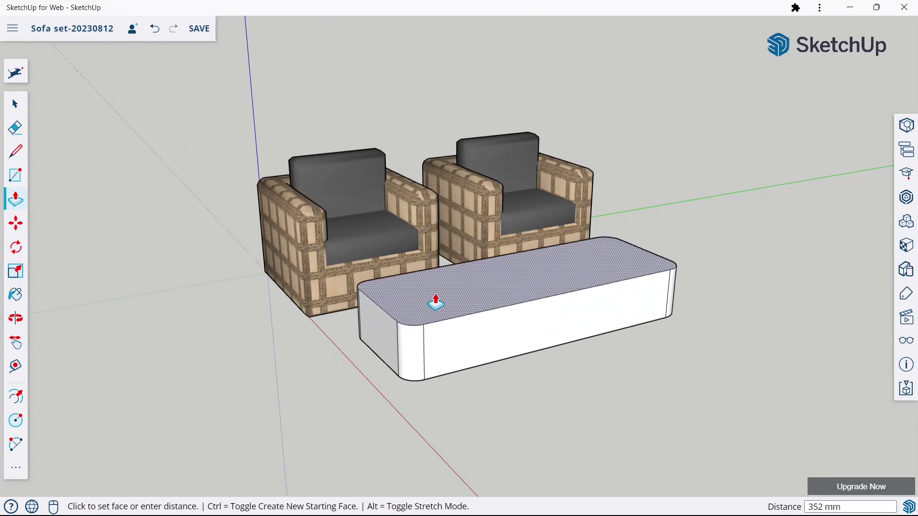
type("350")
key("Return")
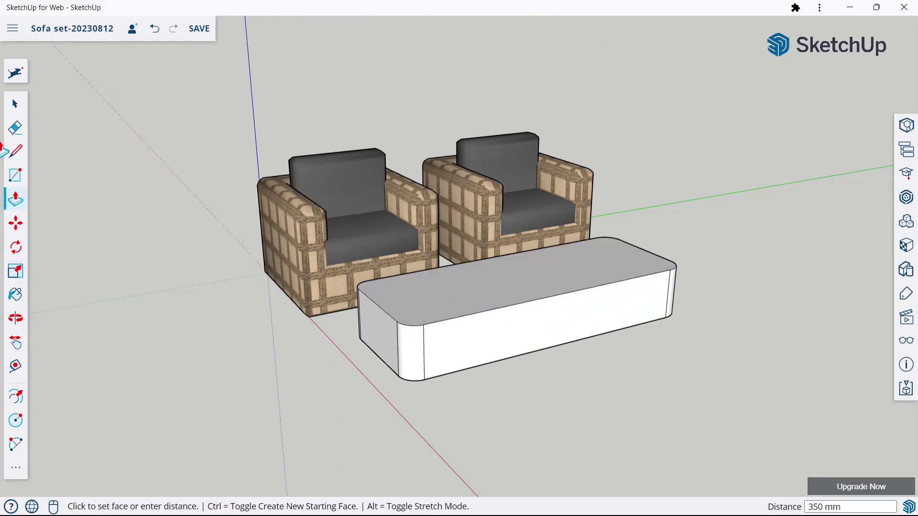
left_click(7, 109)
scroll(514, 242, "down", 3)
mouse_move(514, 242)
middle_mouse_down()
mouse_move(502, 351)
mouse_move(478, 419)
mouse_move(492, 293)
middle_mouse_up()
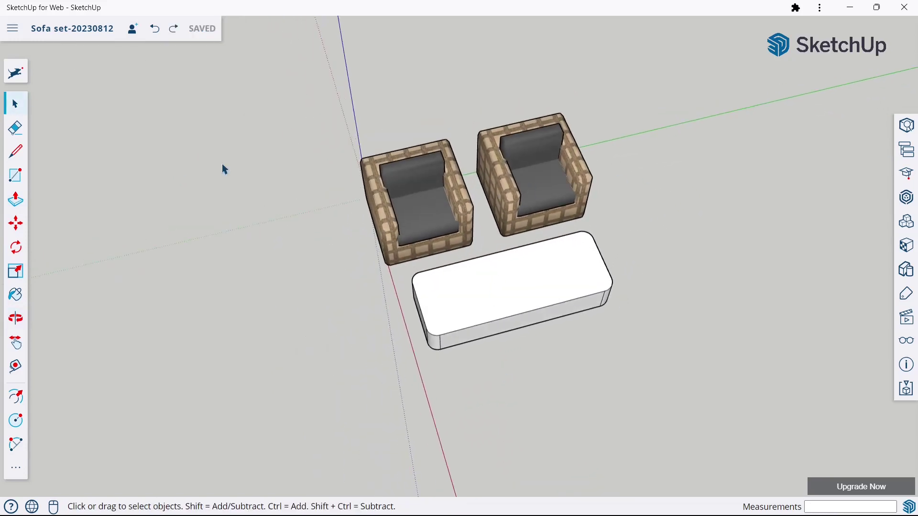
- Group the table block, paint it Carpet Pattern Leaf Squares Tan, then explode the group
triple_click(481, 296)
right_click(482, 297)
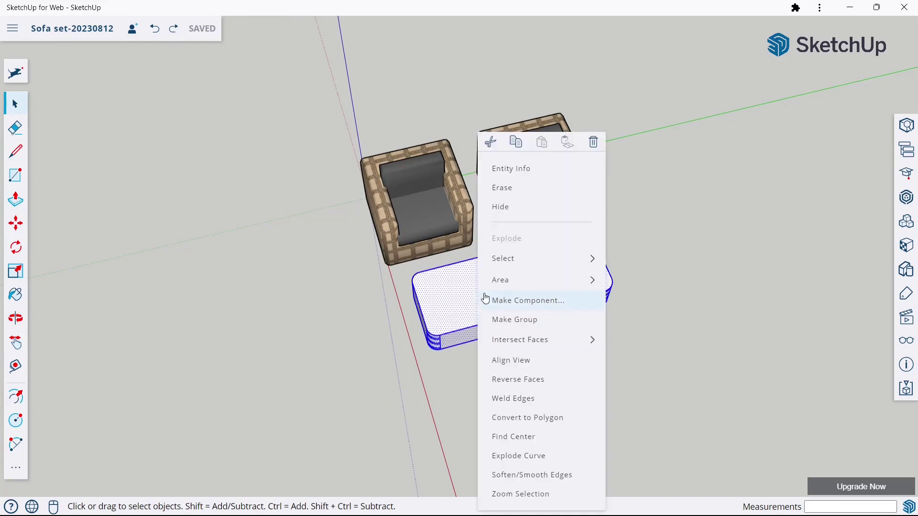
left_click(502, 319)
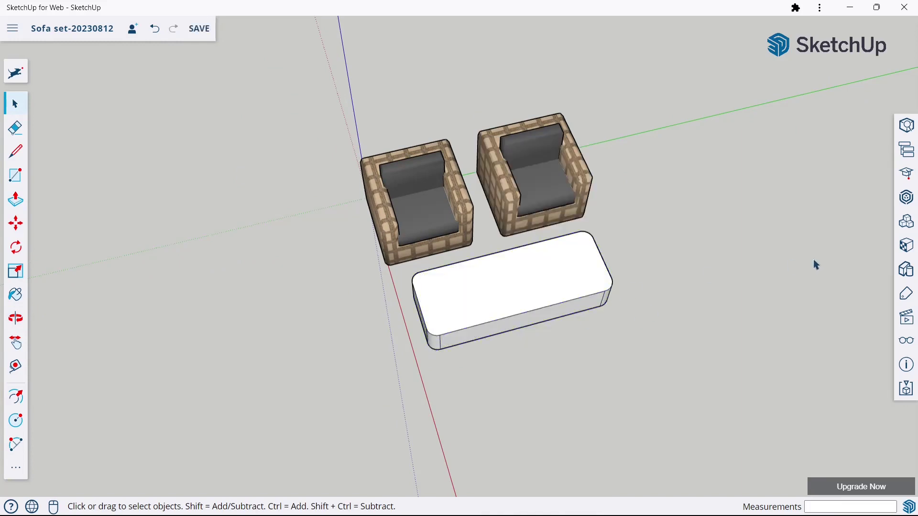
left_click(907, 249)
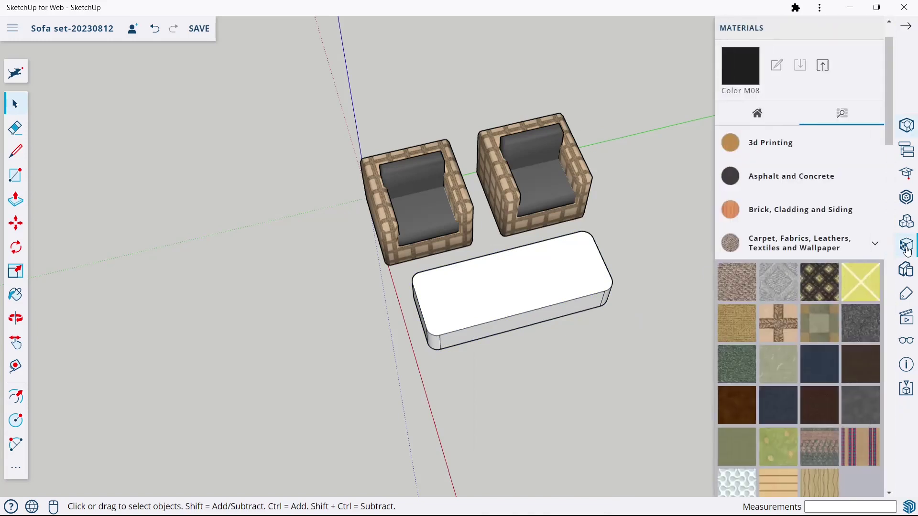
scroll(847, 298, "down", 1)
left_click(778, 264)
left_click(542, 279)
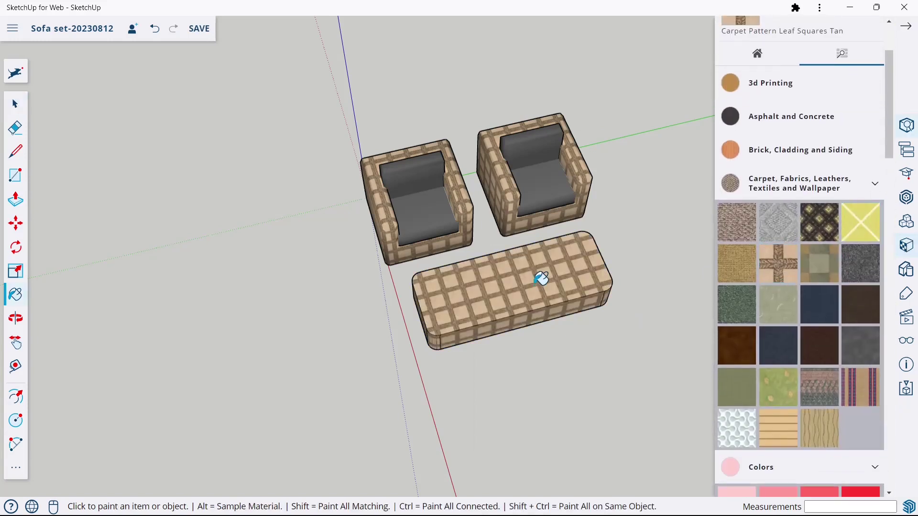
left_click(906, 26)
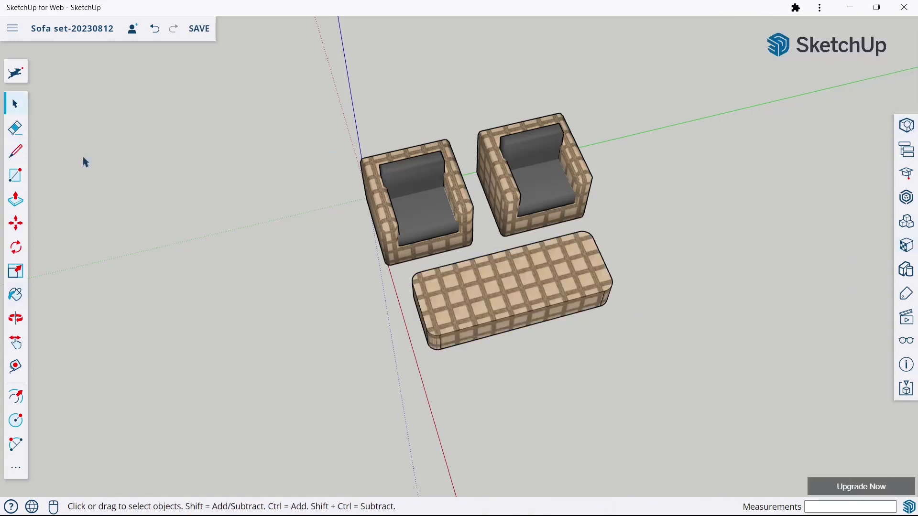
right_click(461, 305)
left_click(474, 314)
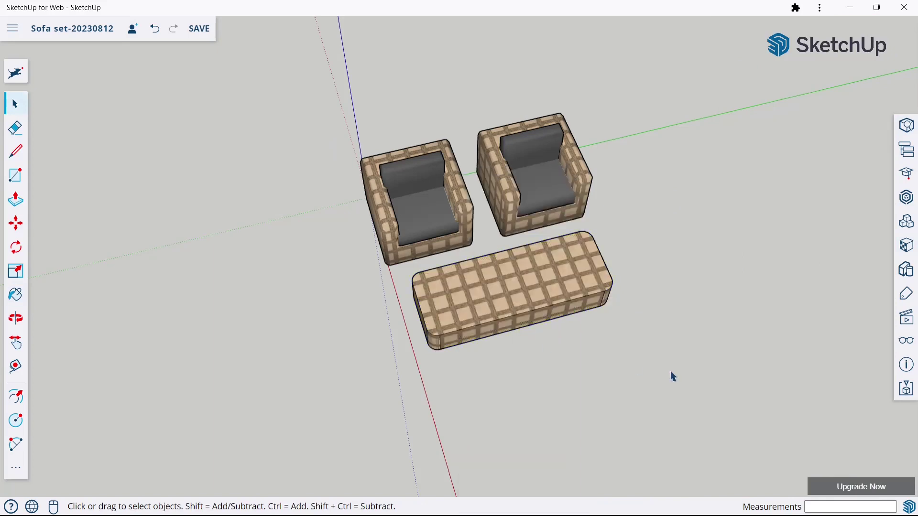
- Offset the table top face outline inward by 20
left_click(9, 404)
type("1")
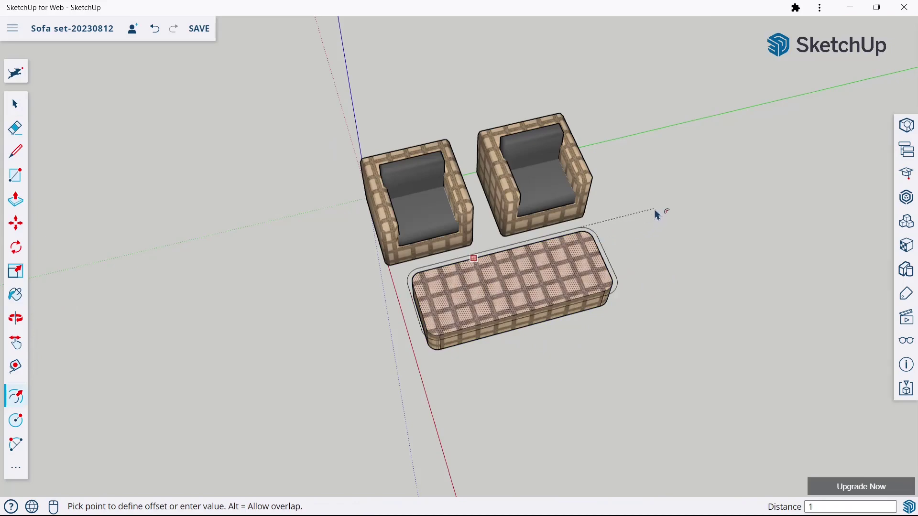
type("20")
key("Return")
left_click(588, 243)
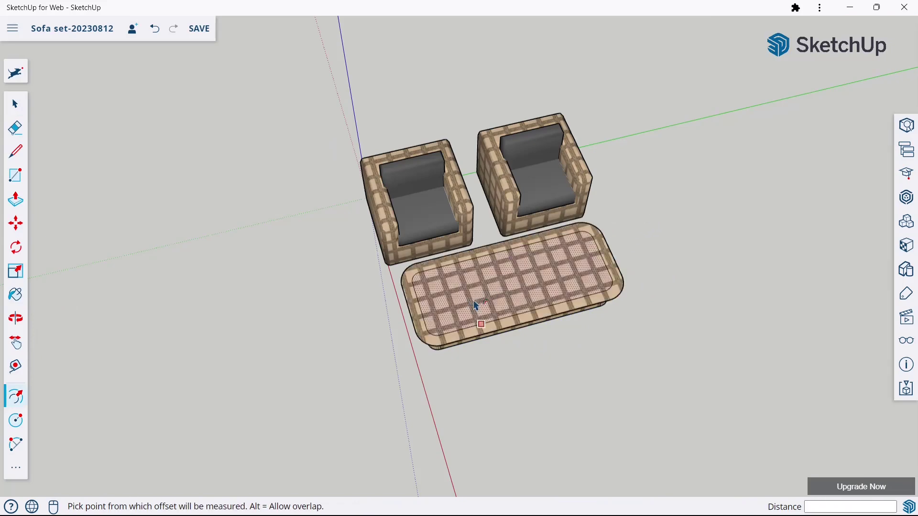
scroll(473, 311, "up", 3)
middle_click_drag(451, 291, 451, 225)
- Raise the inner top panel 40 mm level with the rim and select the rim face
left_click(26, 211)
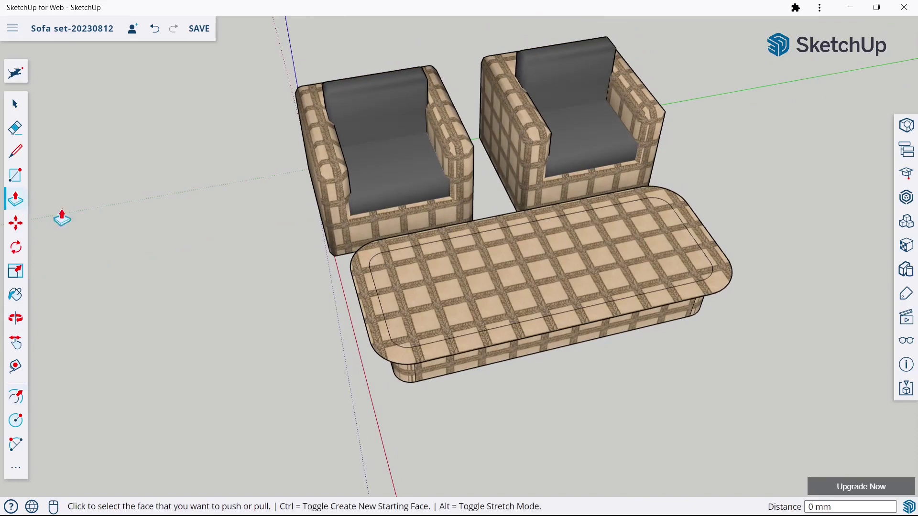
mouse_move(364, 313)
middle_mouse_down()
mouse_move(500, 269)
mouse_move(359, 305)
middle_mouse_up()
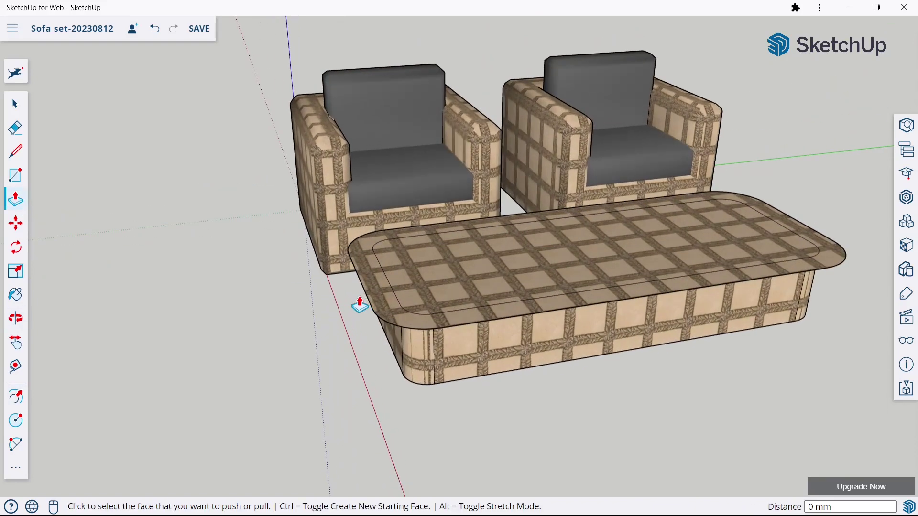
left_click(394, 311)
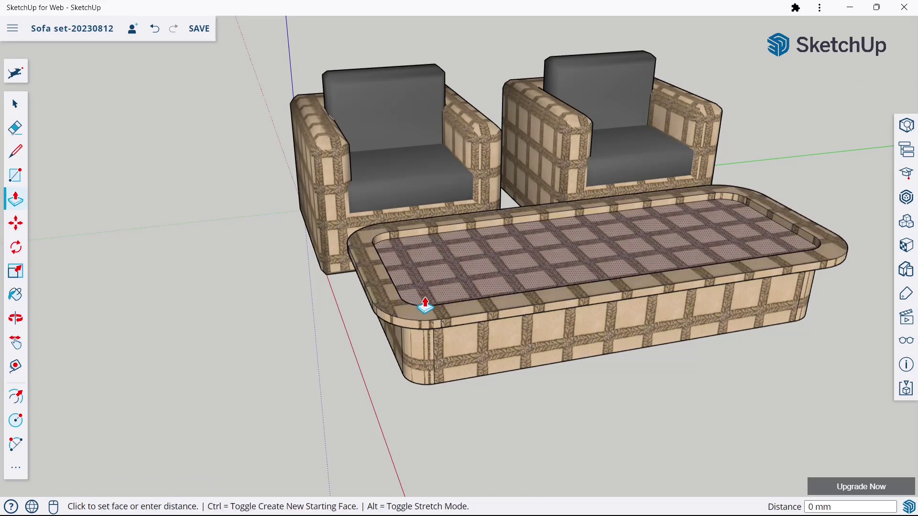
left_click(410, 308)
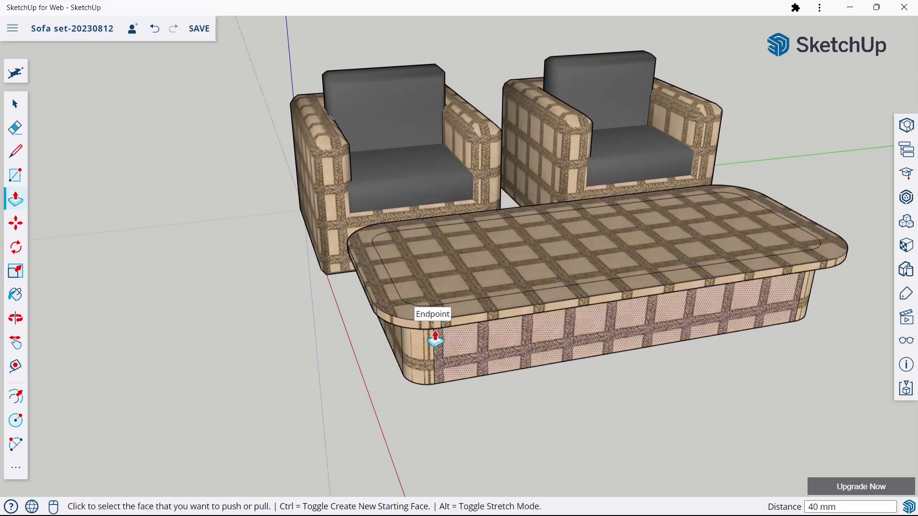
left_click(26, 115)
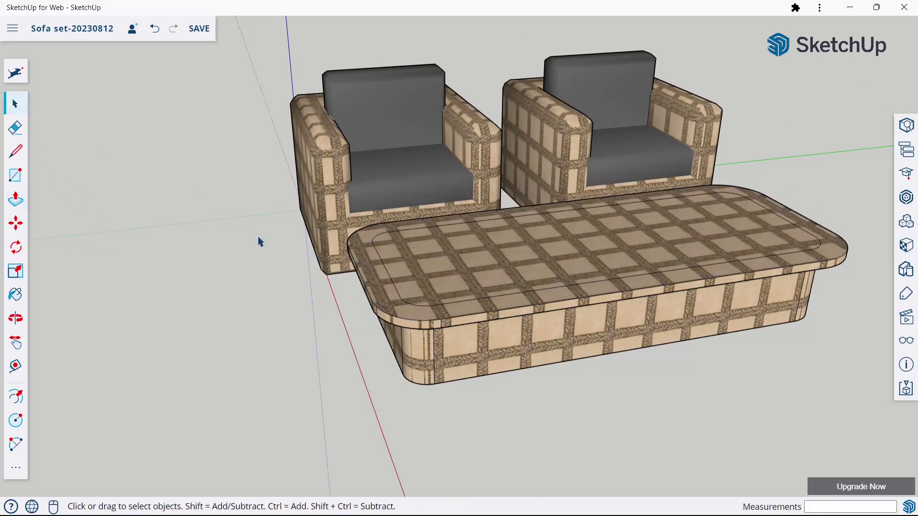
left_click(424, 311)
- Paint the table top and inner rim with grey translucent glass from Glass and Mirrors
left_click(513, 404)
left_click(901, 253)
scroll(844, 309, "down", 2)
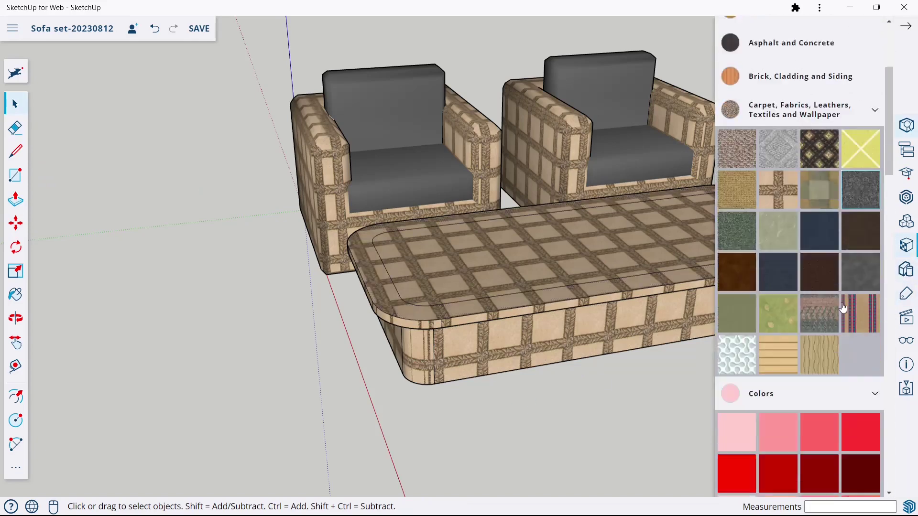
scroll(844, 308, "down", 3)
scroll(844, 309, "down", 3)
scroll(844, 309, "down", 5)
scroll(841, 308, "down", 3)
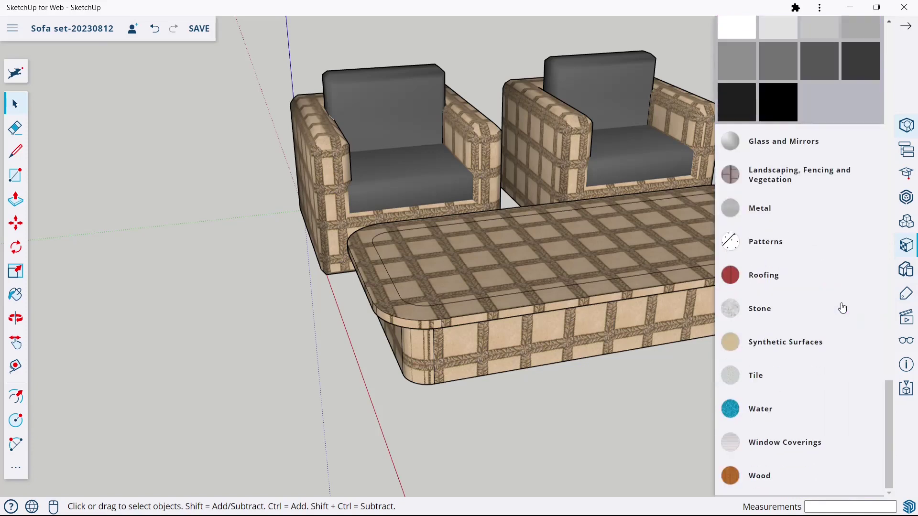
left_click(821, 143)
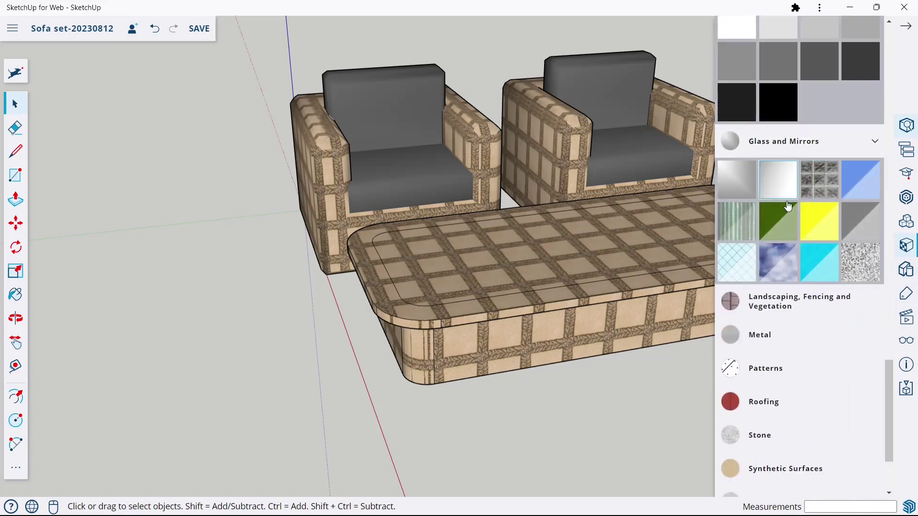
left_click(849, 223)
left_click(485, 239)
left_click(389, 290)
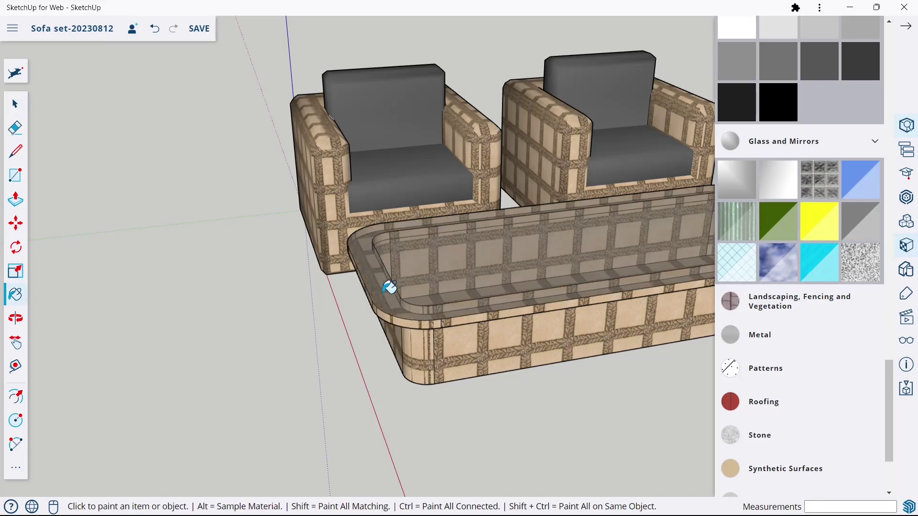
- Orbit around the set to inspect the glass table from several angles
middle_click_drag(406, 239, 422, 229)
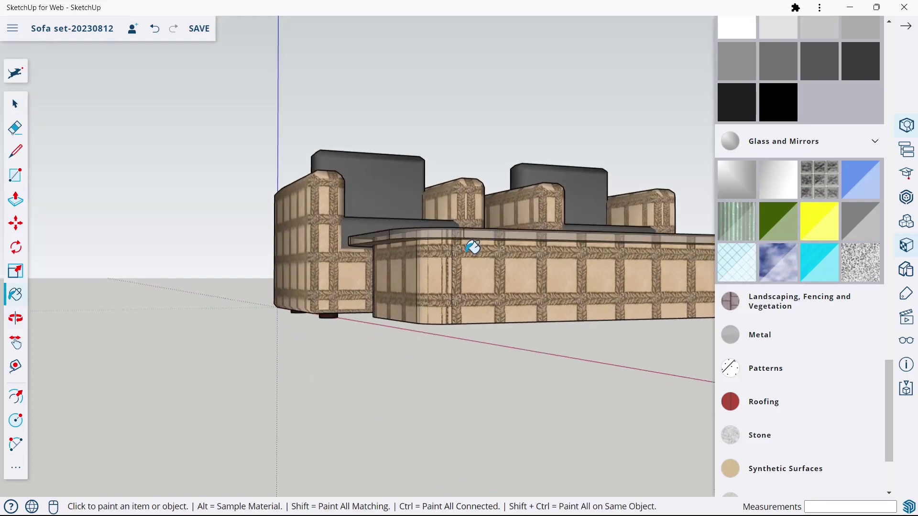
middle_click_drag(493, 239, 490, 110)
middle_click_drag(483, 148, 422, 405)
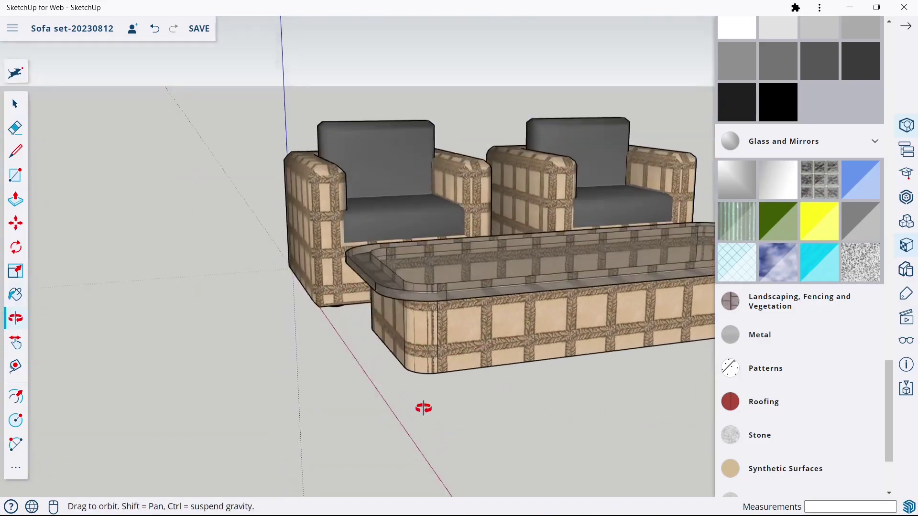
scroll(354, 317, "down", 3)
scroll(625, 269, "up", 3)
mouse_move(625, 269)
middle_mouse_down()
mouse_move(627, 311)
mouse_move(334, 266)
mouse_move(477, 273)
mouse_move(508, 164)
middle_mouse_up()
middle_click_drag(565, 193, 295, 303)
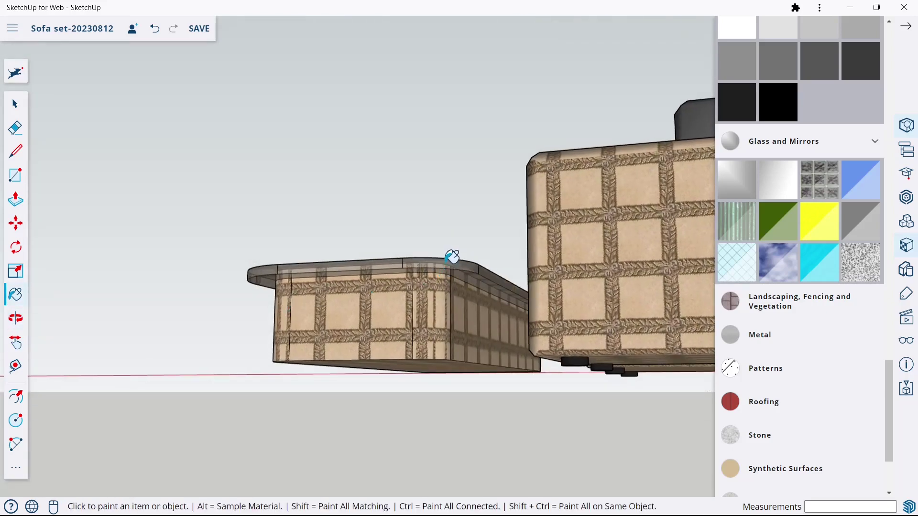
mouse_move(452, 257)
middle_mouse_down()
mouse_move(637, 389)
mouse_move(508, 356)
mouse_move(401, 254)
mouse_move(439, 281)
mouse_move(606, 310)
middle_mouse_up()
mouse_move(531, 256)
middle_mouse_down()
mouse_move(502, 272)
mouse_move(557, 250)
mouse_move(553, 287)
middle_mouse_up()
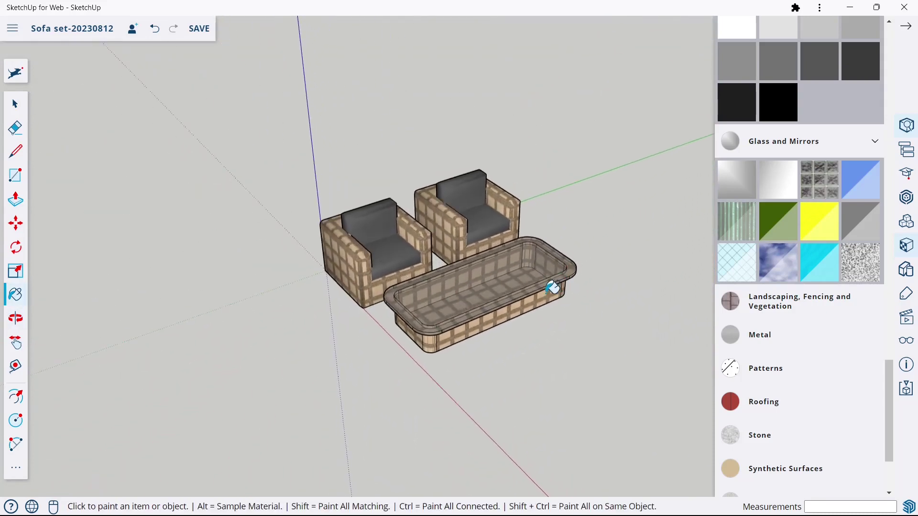
scroll(504, 298, "up", 1)
left_click(906, 26)
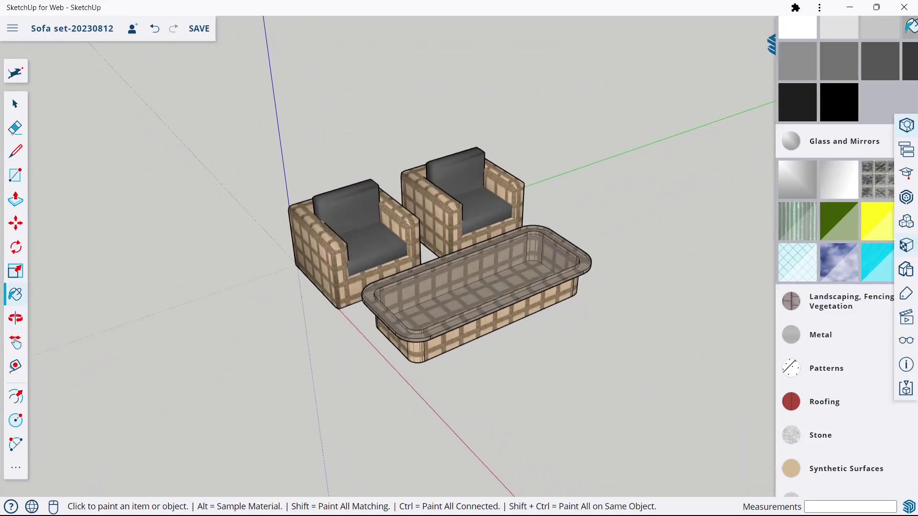
left_click(11, 100)
mouse_move(459, 261)
middle_mouse_down()
mouse_move(520, 292)
mouse_move(594, 273)
middle_mouse_up()
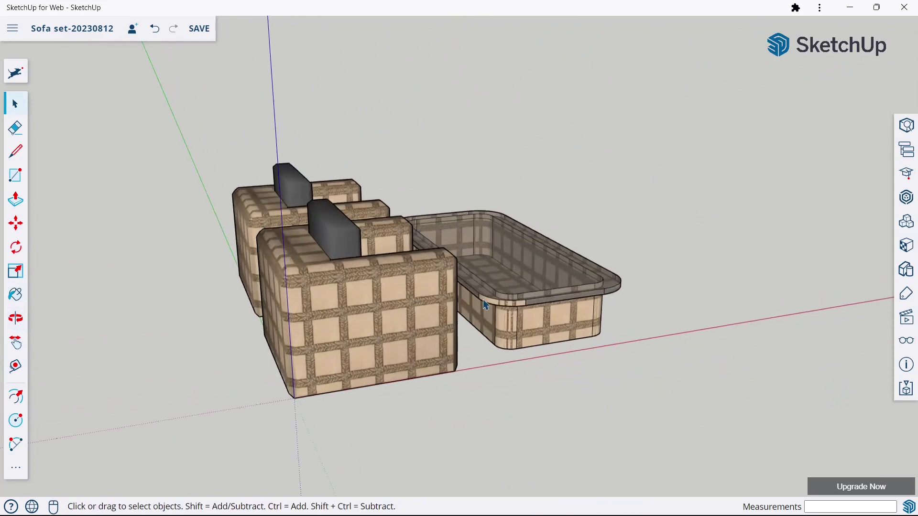
scroll(509, 280, "up", 5)
- Reselect the grey glass material and review the armchairs and table from the front
left_click(907, 245)
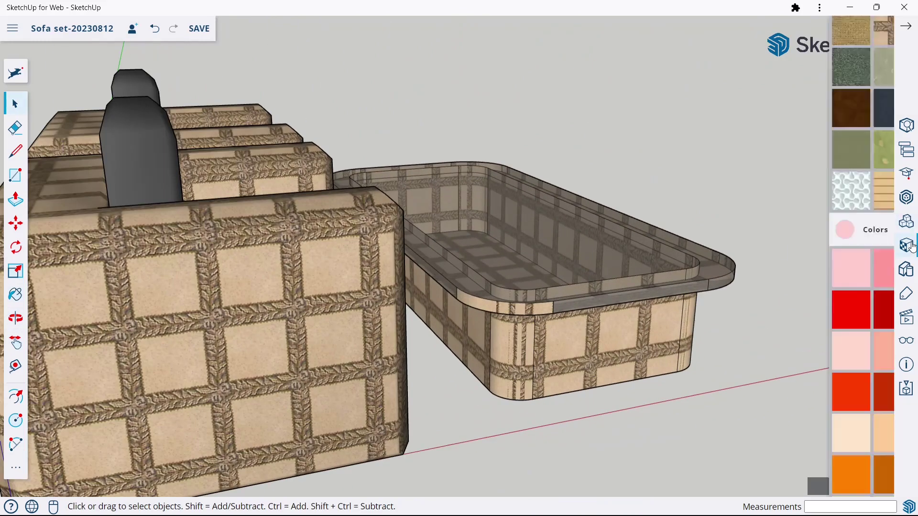
scroll(833, 336, "down", 1)
scroll(820, 281, "down", 5)
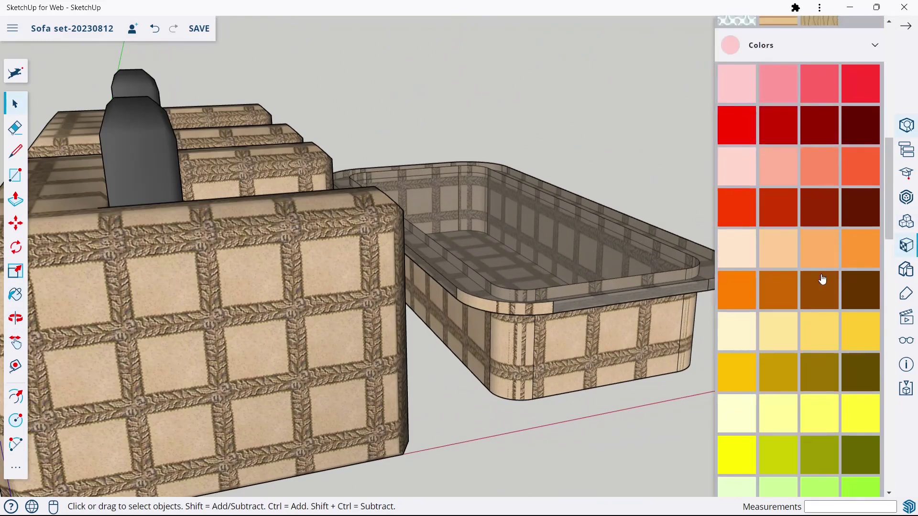
scroll(821, 281, "down", 5)
scroll(823, 279, "down", 5)
scroll(822, 279, "down", 3)
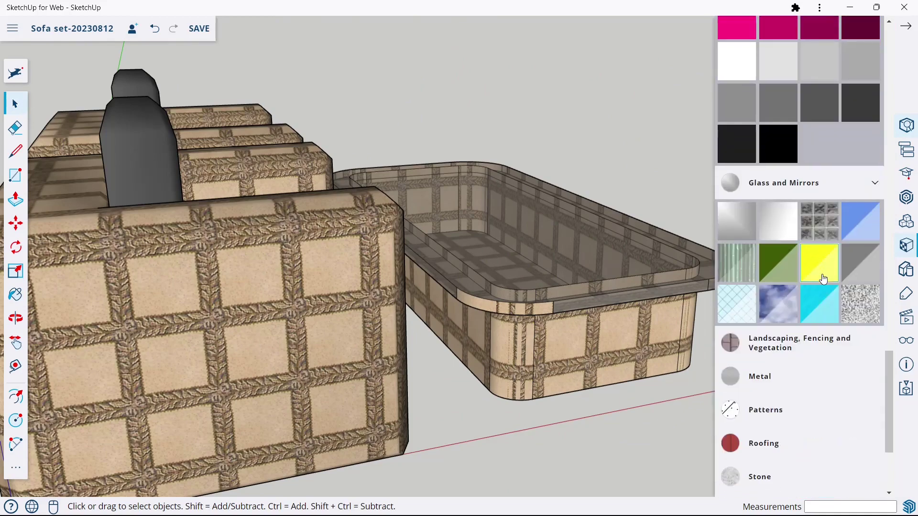
left_click(849, 273)
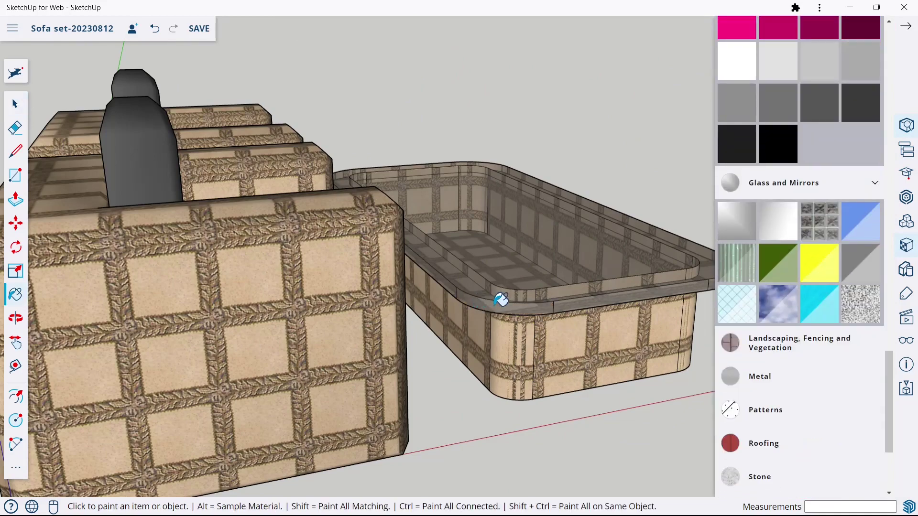
mouse_move(501, 300)
middle_mouse_down()
mouse_move(352, 273)
mouse_move(205, 279)
middle_mouse_up()
mouse_move(529, 266)
middle_mouse_down()
mouse_move(339, 263)
mouse_move(512, 250)
mouse_move(286, 268)
mouse_move(567, 313)
mouse_move(301, 271)
mouse_move(299, 199)
mouse_move(316, 191)
mouse_move(370, 207)
mouse_move(433, 293)
mouse_move(519, 314)
mouse_move(393, 314)
mouse_move(448, 318)
mouse_move(634, 290)
middle_mouse_up()
left_click(905, 26)
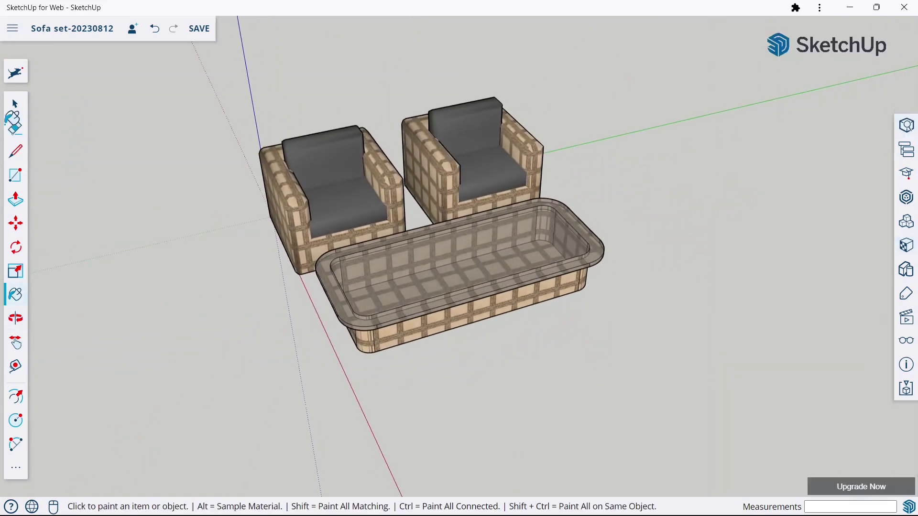
- Zoom in on the glass table's rounded top rim
left_click(15, 104)
scroll(505, 300, "down", 3)
scroll(401, 228, "up", 3)
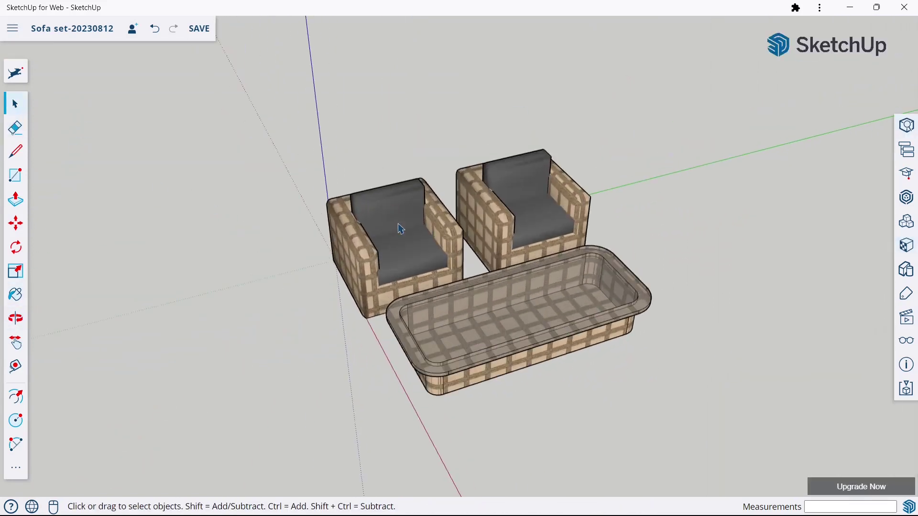
scroll(426, 294, "down", 2)
scroll(426, 295, "up", 2)
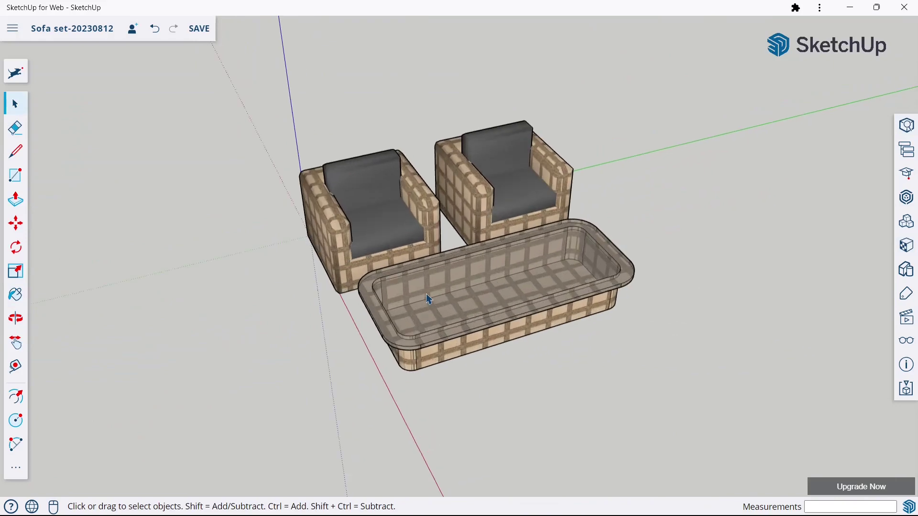
scroll(465, 328, "up", 2)
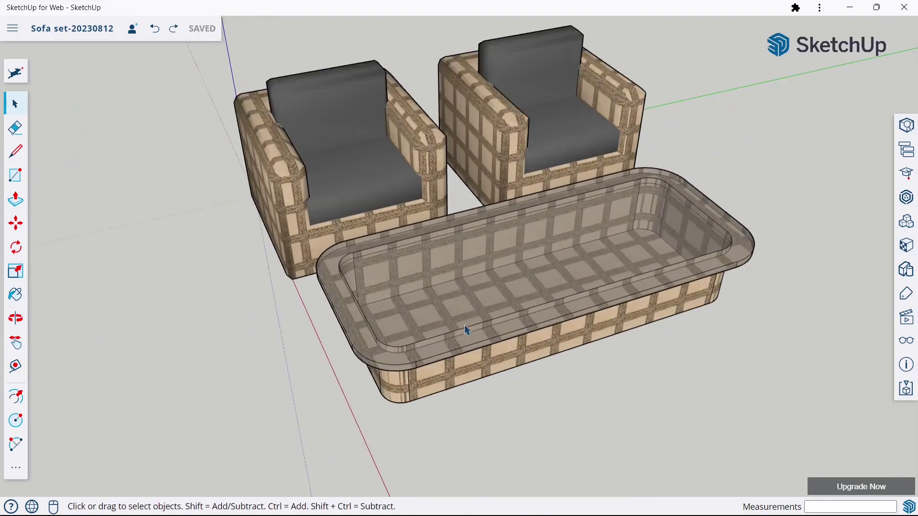
scroll(466, 327, "up", 2)
- Soften the table top's rim edges with the Eraser, then view the set from above
left_click(24, 129)
scroll(318, 191, "up", 2)
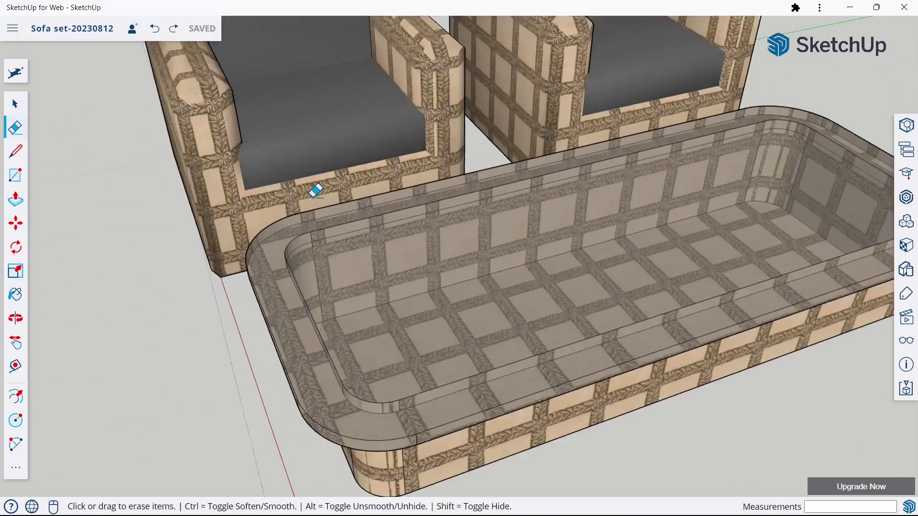
scroll(310, 238, "up", 2)
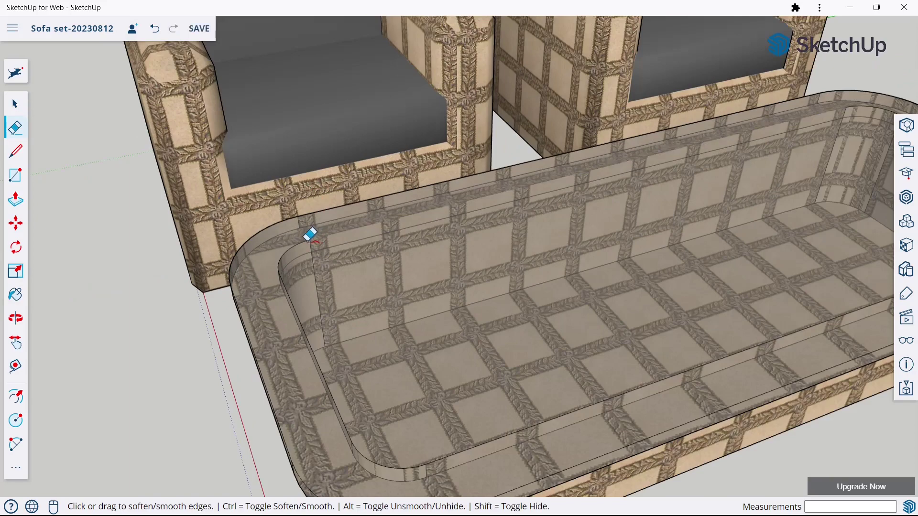
scroll(287, 279, "down", 3)
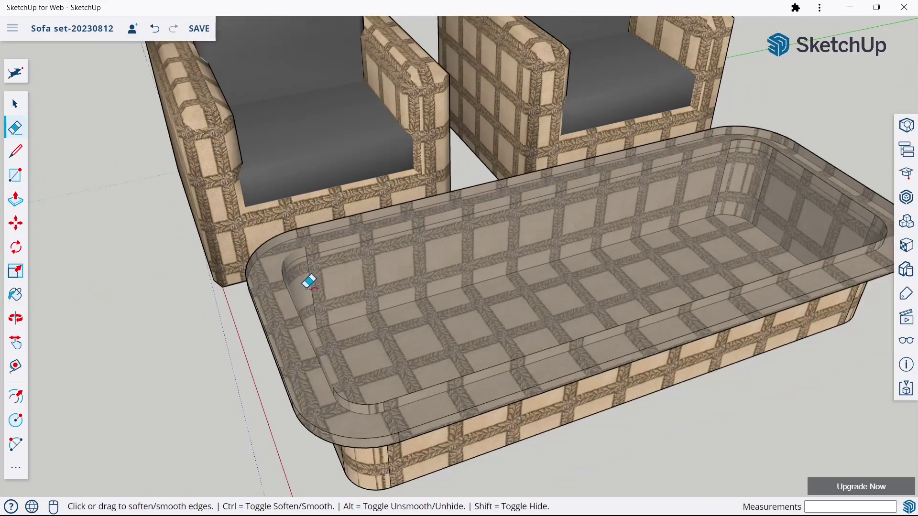
scroll(358, 400, "up", 3)
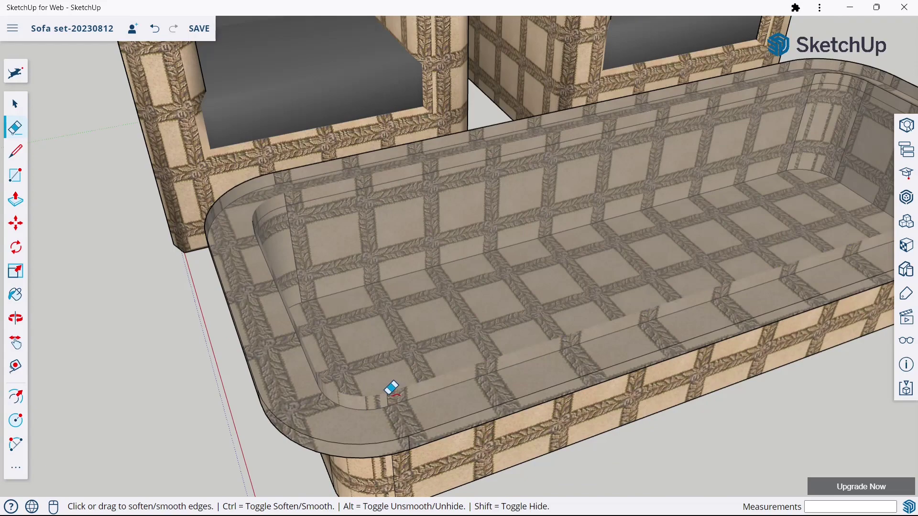
scroll(365, 334, "down", 3)
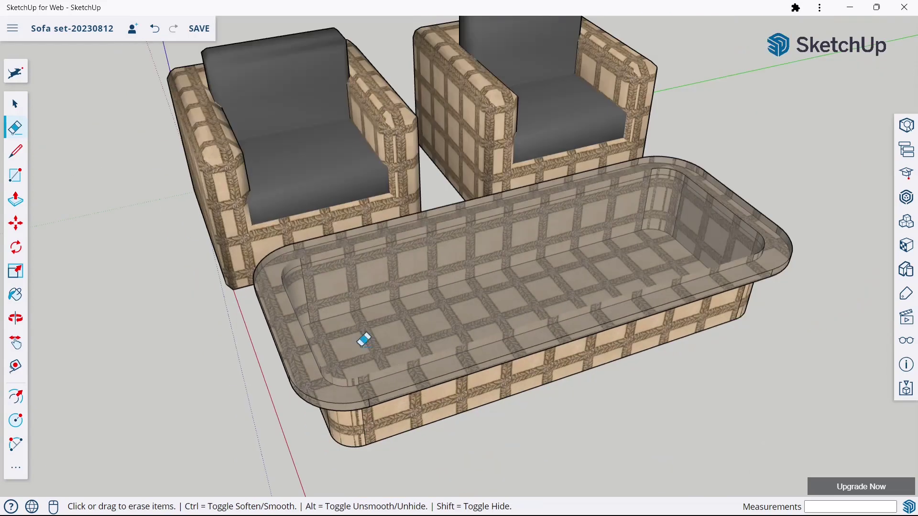
scroll(760, 246, "up", 3)
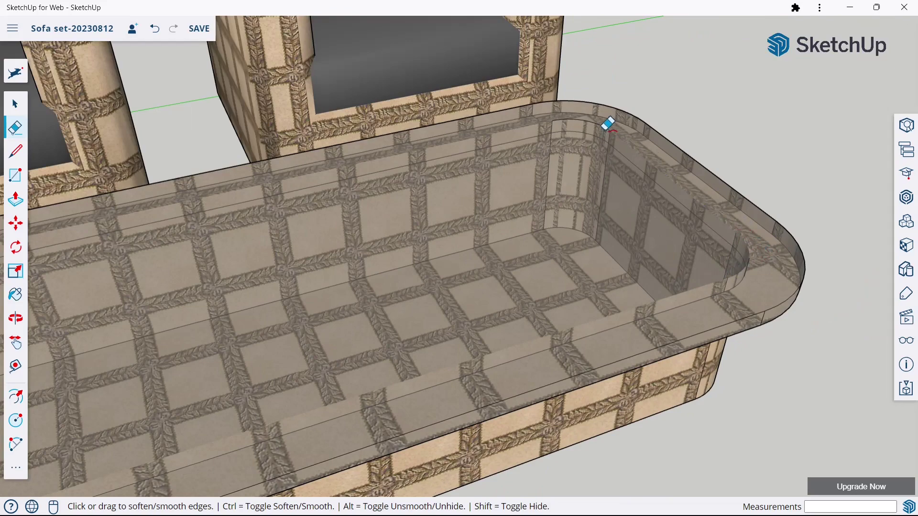
scroll(657, 207, "down", 5)
scroll(664, 213, "down", 2)
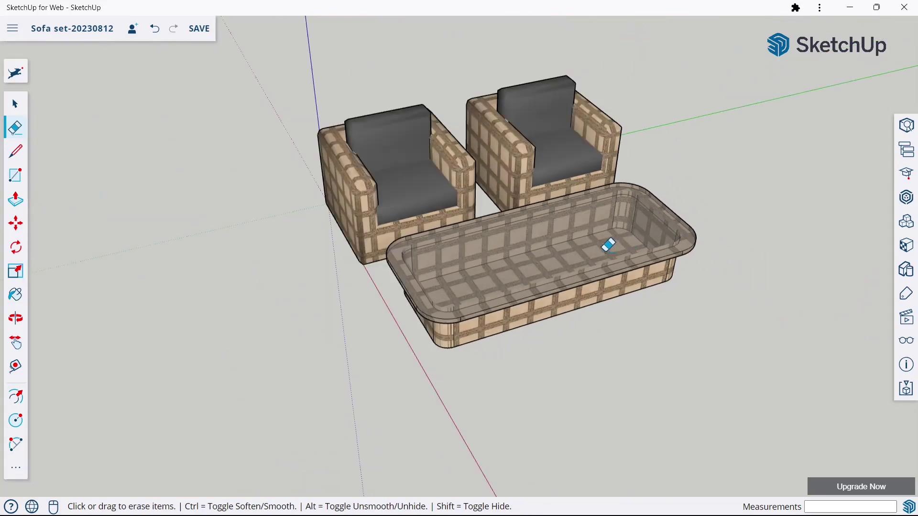
mouse_move(607, 244)
middle_mouse_down()
mouse_move(615, 355)
mouse_move(549, 332)
middle_mouse_up()
scroll(727, 250, "up", 1)
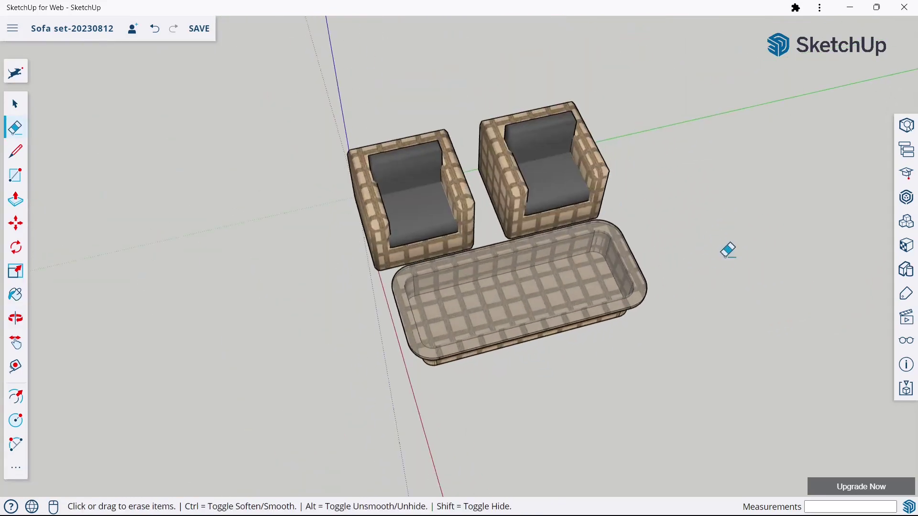
- Group the two selected armchairs into a single group
left_click(13, 105)
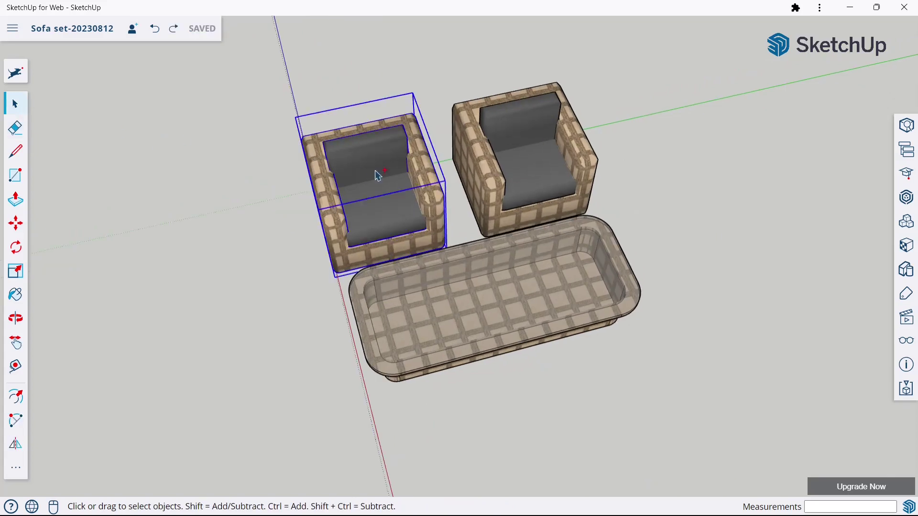
right_click(511, 175)
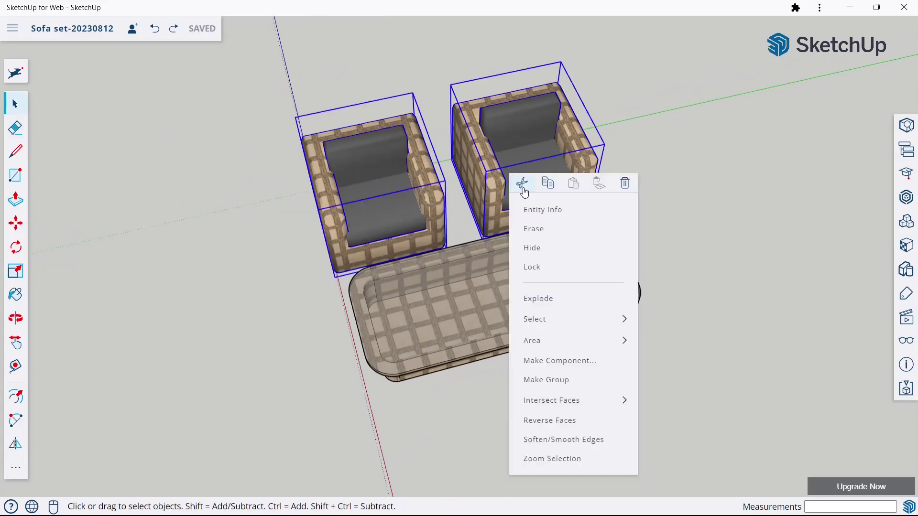
left_click(545, 379)
scroll(346, 221, "down", 1)
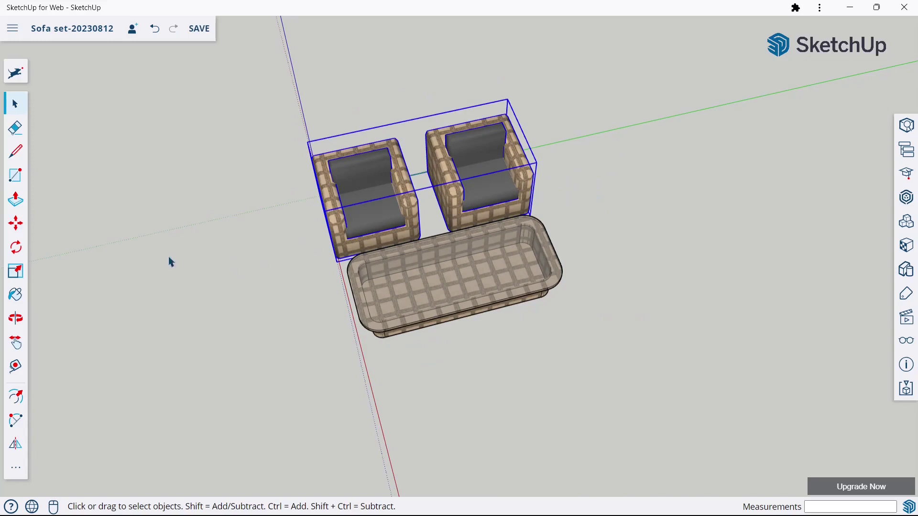
mouse_move(504, 319)
middle_mouse_down()
mouse_move(643, 164)
mouse_move(45, 311)
middle_mouse_up()
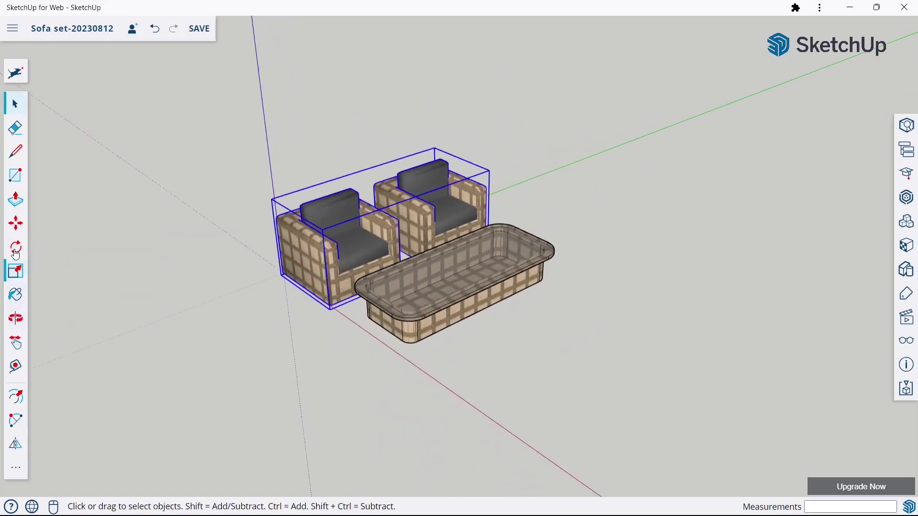
- Copy the chair group 2520 mm along the red axis to the table's far side
left_click(15, 223)
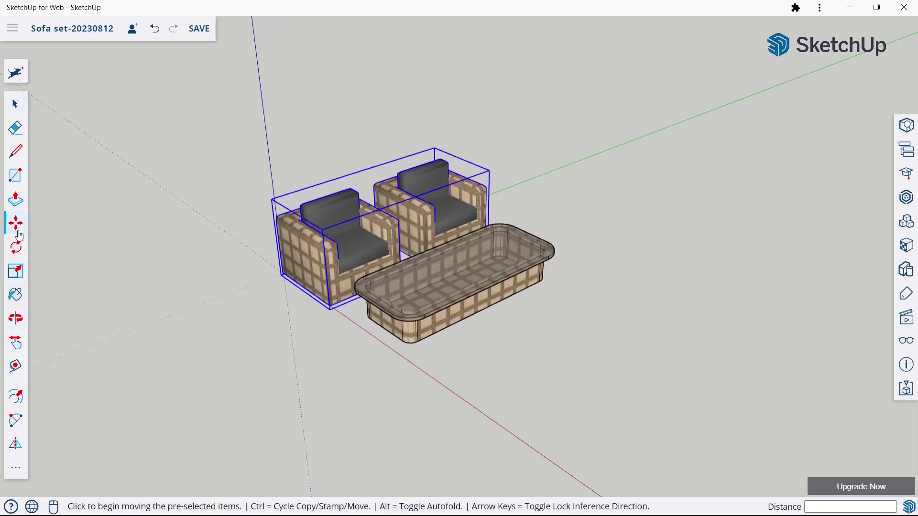
left_click(329, 312)
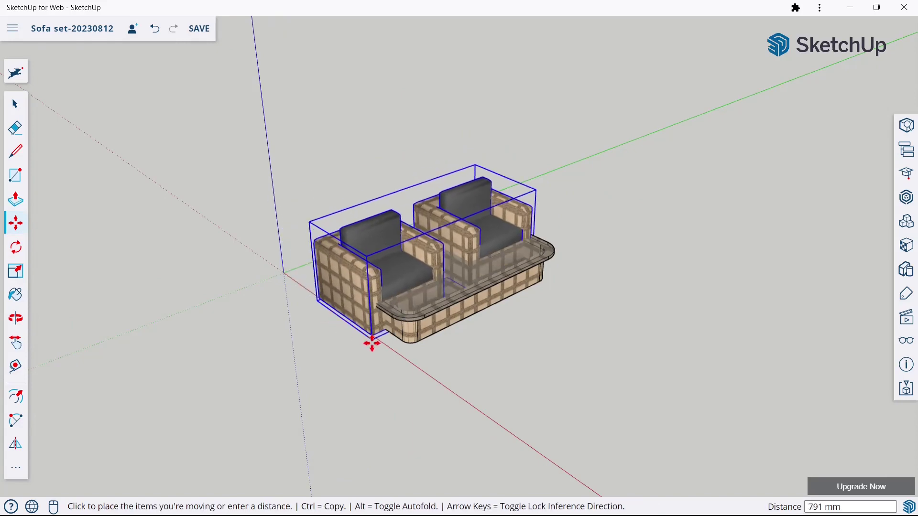
key("ctrl")
mouse_move(496, 416)
middle_mouse_down()
mouse_move(707, 409)
mouse_move(689, 408)
mouse_move(703, 352)
middle_mouse_up()
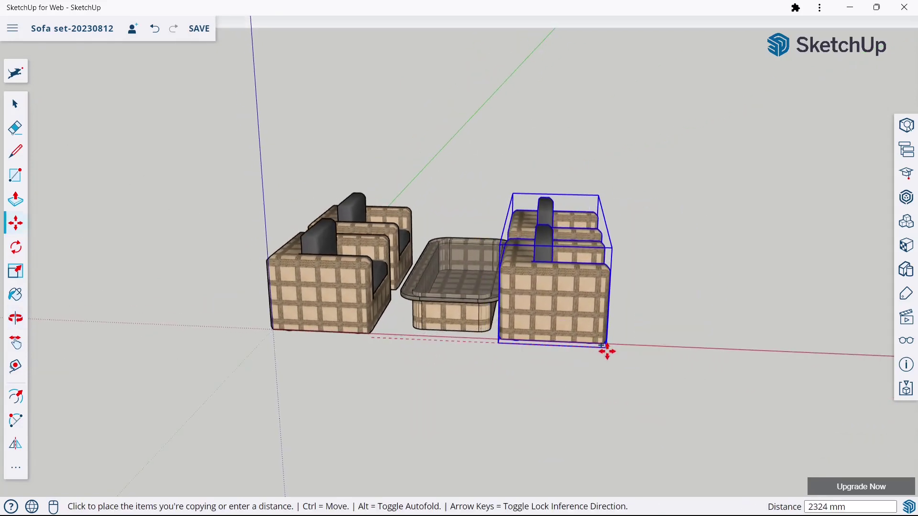
mouse_move(607, 351)
middle_mouse_down()
mouse_move(660, 303)
mouse_move(636, 330)
middle_mouse_up()
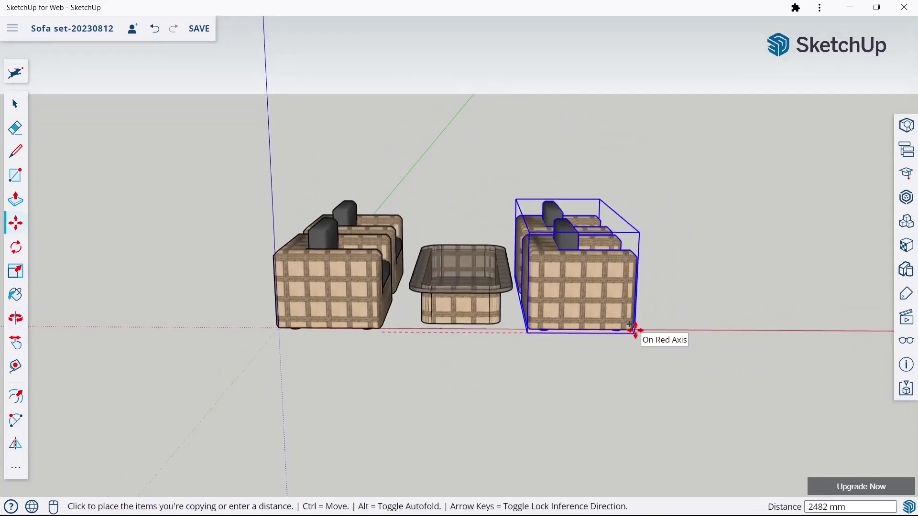
left_click(636, 329)
mouse_move(637, 330)
middle_mouse_down()
mouse_move(475, 385)
mouse_move(483, 296)
mouse_move(491, 393)
mouse_move(490, 384)
middle_mouse_up()
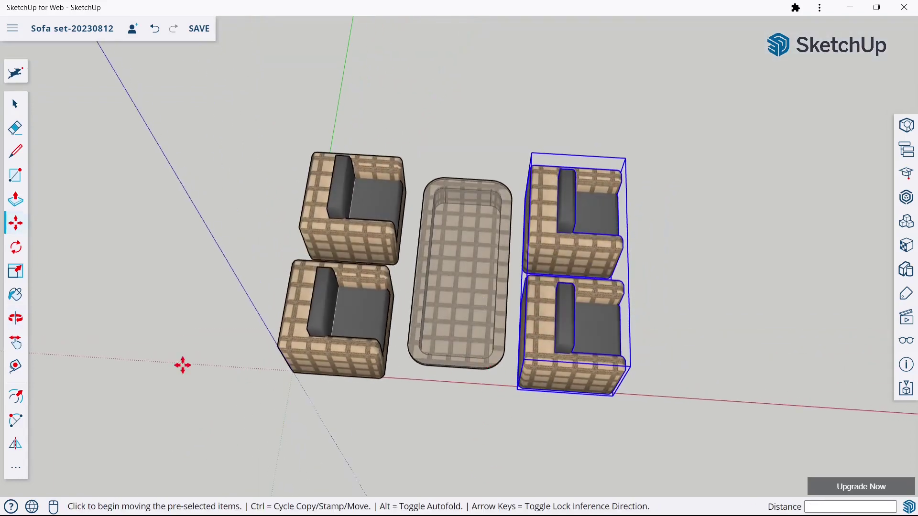
- Flip the copied chair pair so it faces the table, then clear the selection
left_click(20, 448)
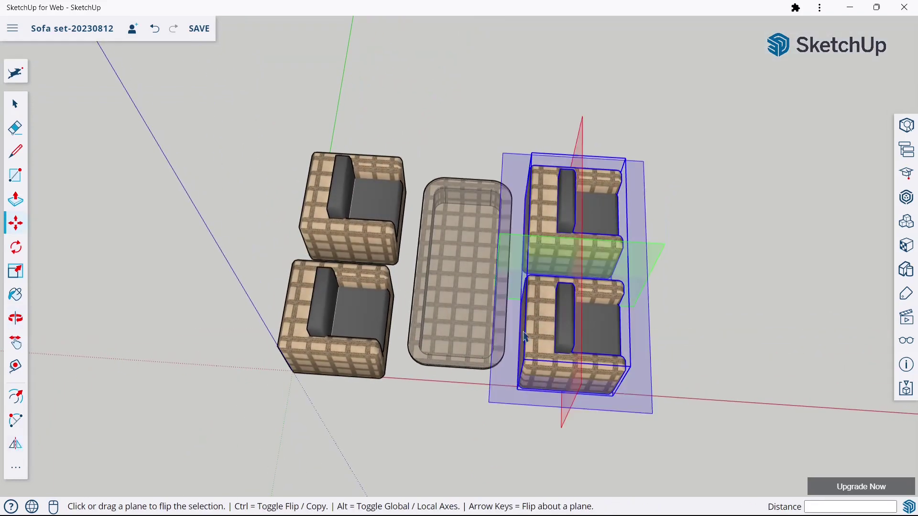
left_click(572, 299)
key("space")
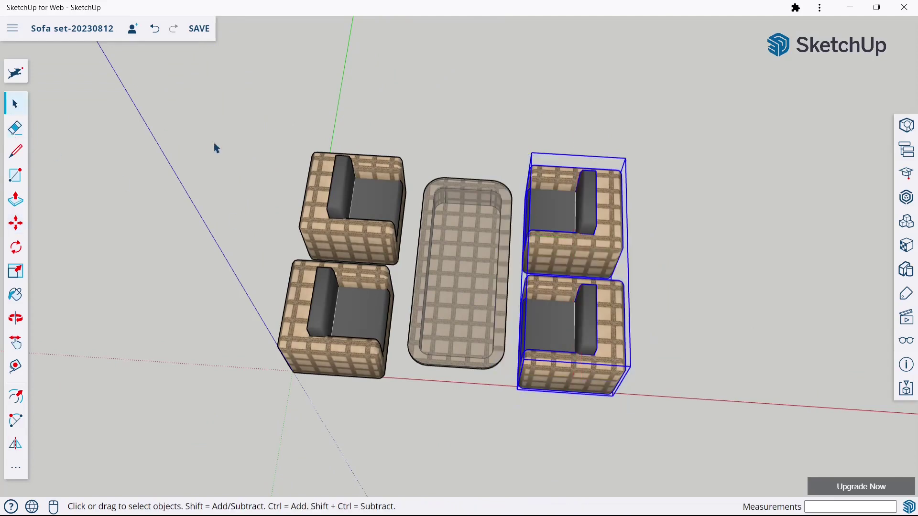
left_click(213, 142)
- Hide section cuts, axes and guides in the Display settings, then close the panel
key("o")
middle_click_drag(399, 272, 455, 250)
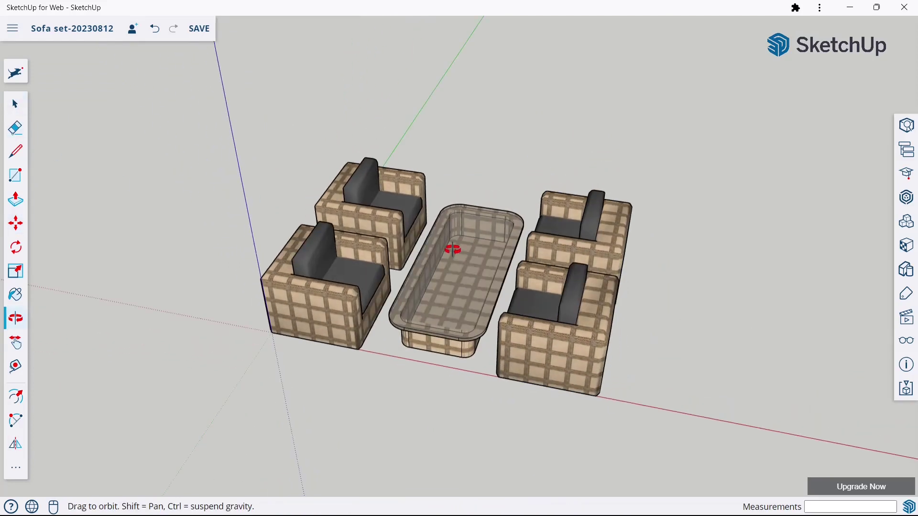
scroll(566, 333, "up", 1)
scroll(484, 296, "down", 1)
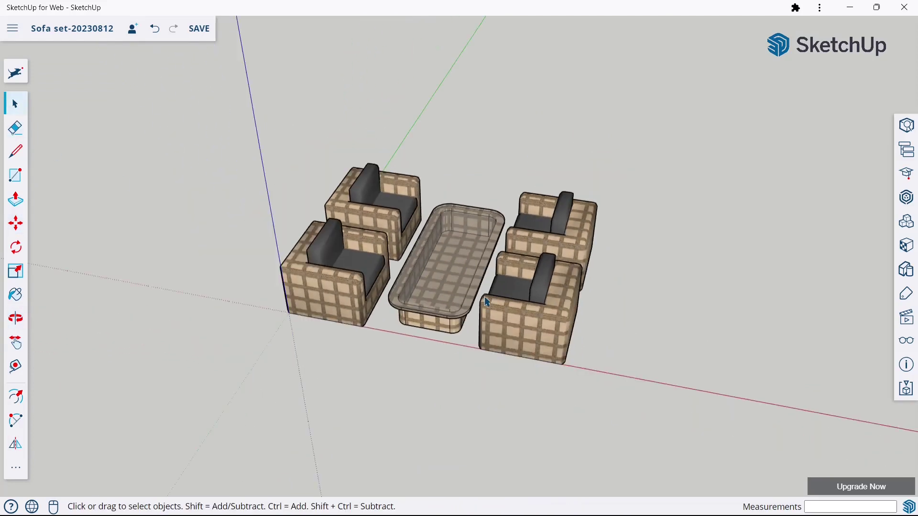
scroll(484, 297, "up", 1)
left_click(906, 341)
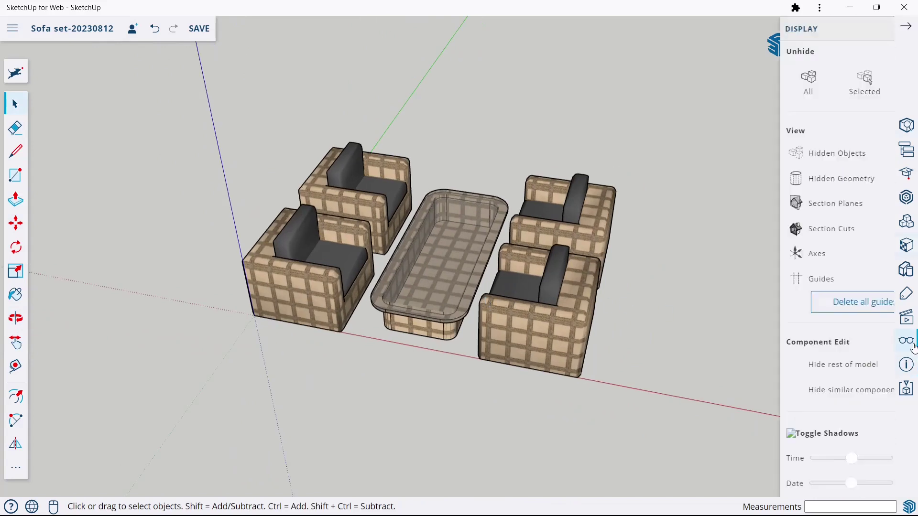
left_click(869, 230)
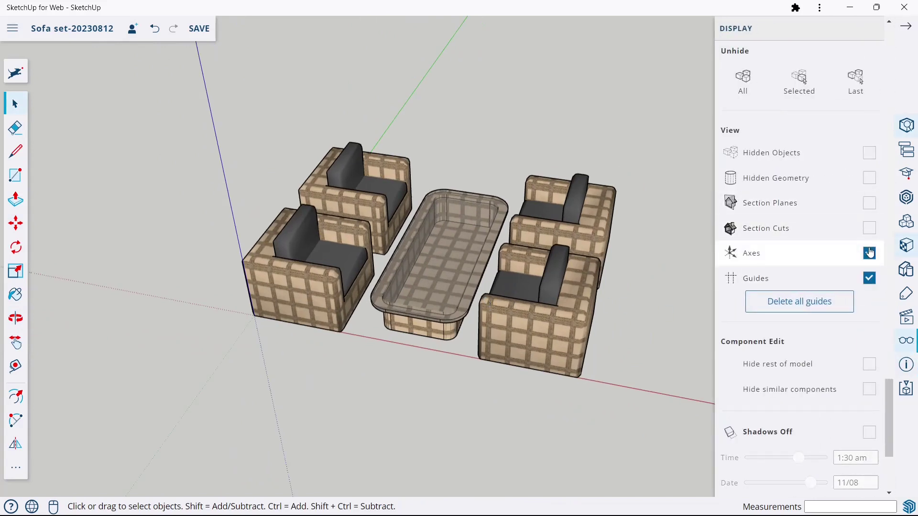
left_click(869, 253)
left_click(868, 278)
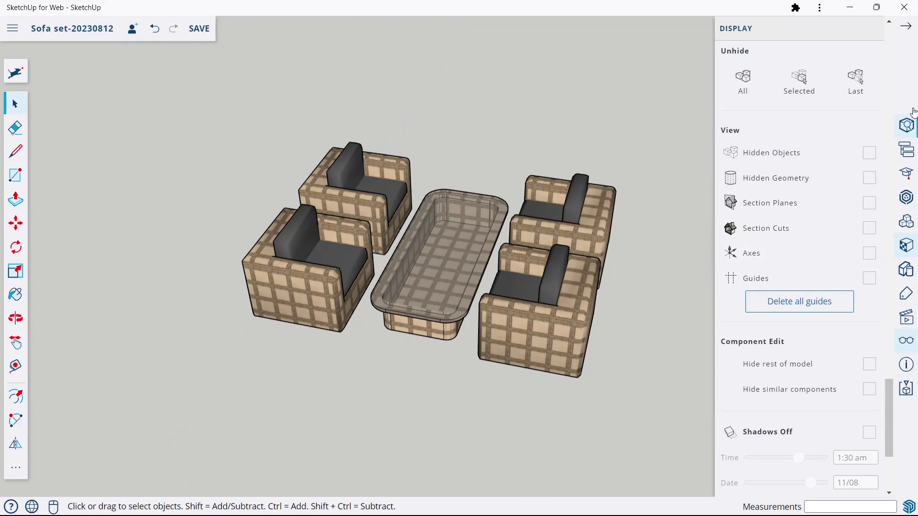
left_click(911, 35)
- Orbit to a frontal view of the finished four-armchair set
left_click(15, 319)
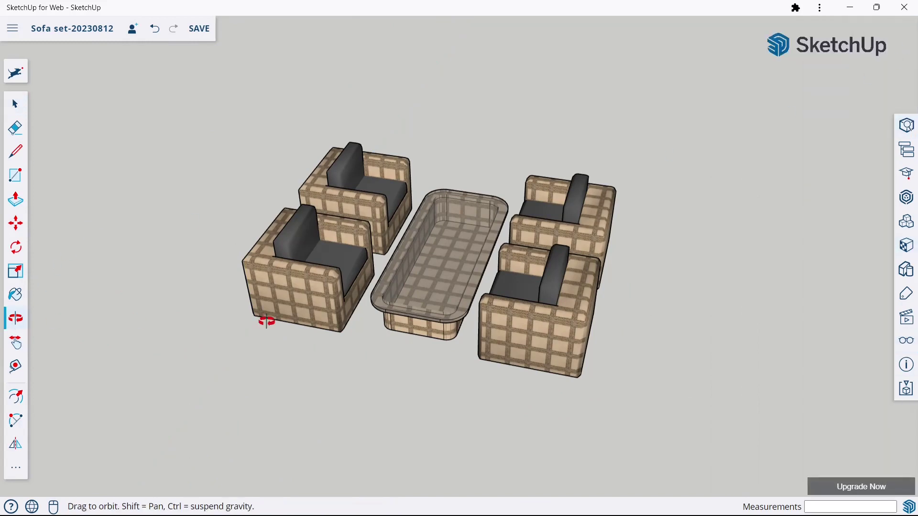
mouse_move(266, 317)
left_mouse_down()
mouse_move(604, 279)
mouse_move(445, 287)
mouse_move(598, 293)
mouse_move(588, 281)
mouse_move(378, 286)
mouse_move(348, 306)
left_mouse_up()
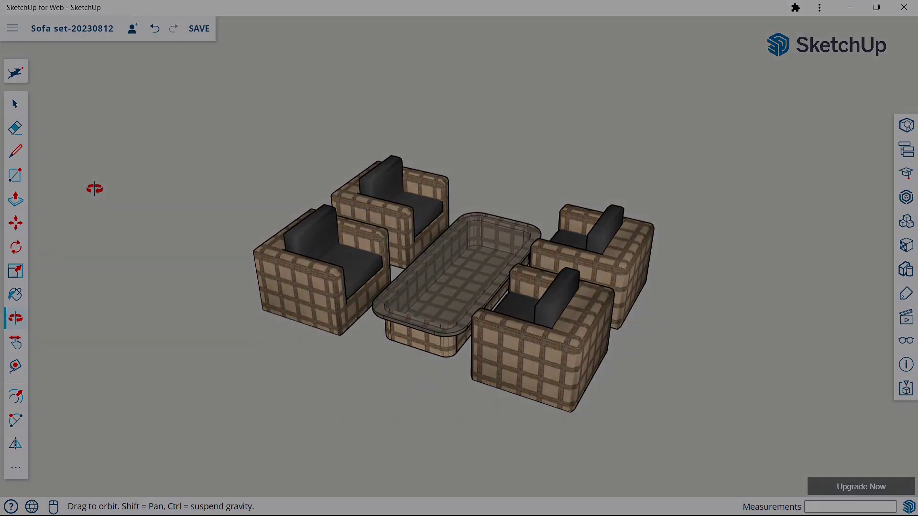